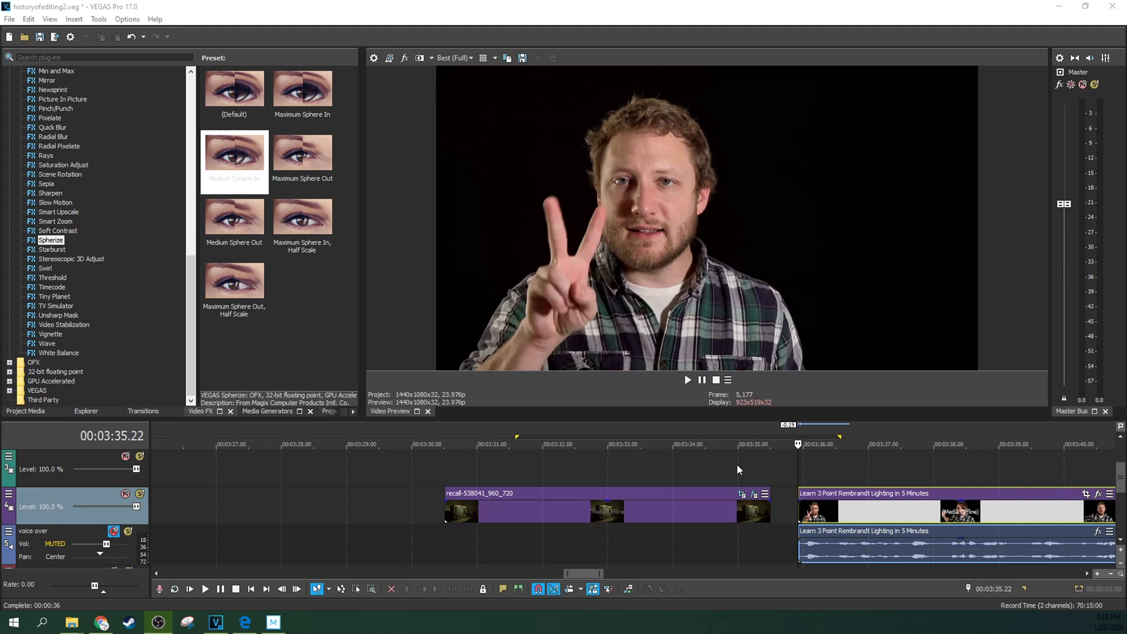
# Play the project and scrub the playhead between the old-TV clip and the presenter clip.
pyautogui.click(952, 526)
pyautogui.press('space')
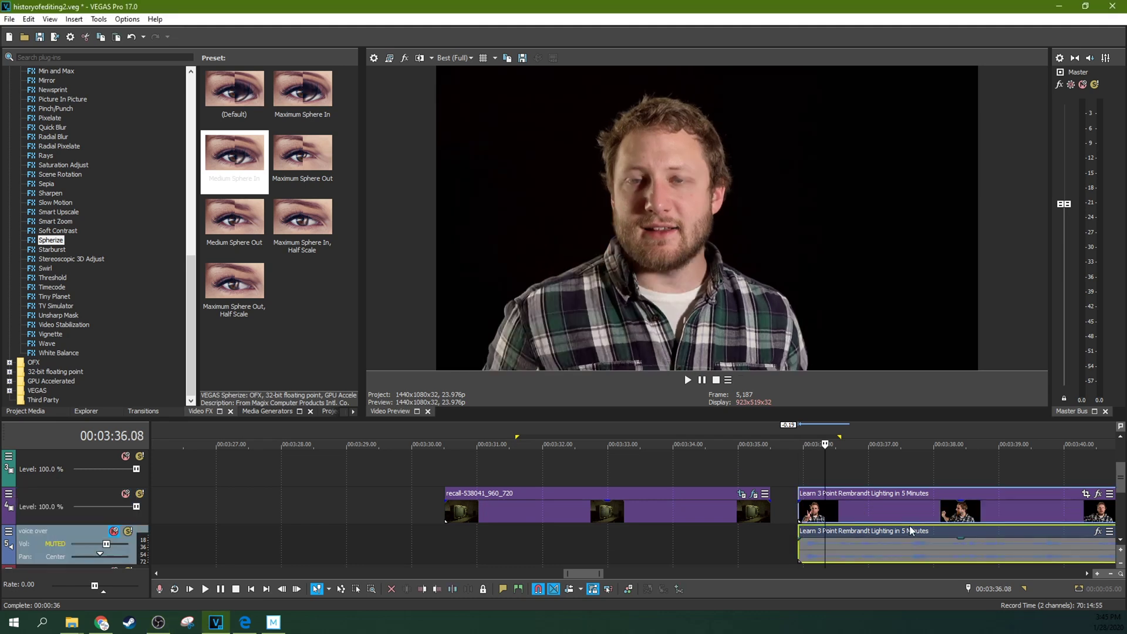
pyautogui.click(901, 517)
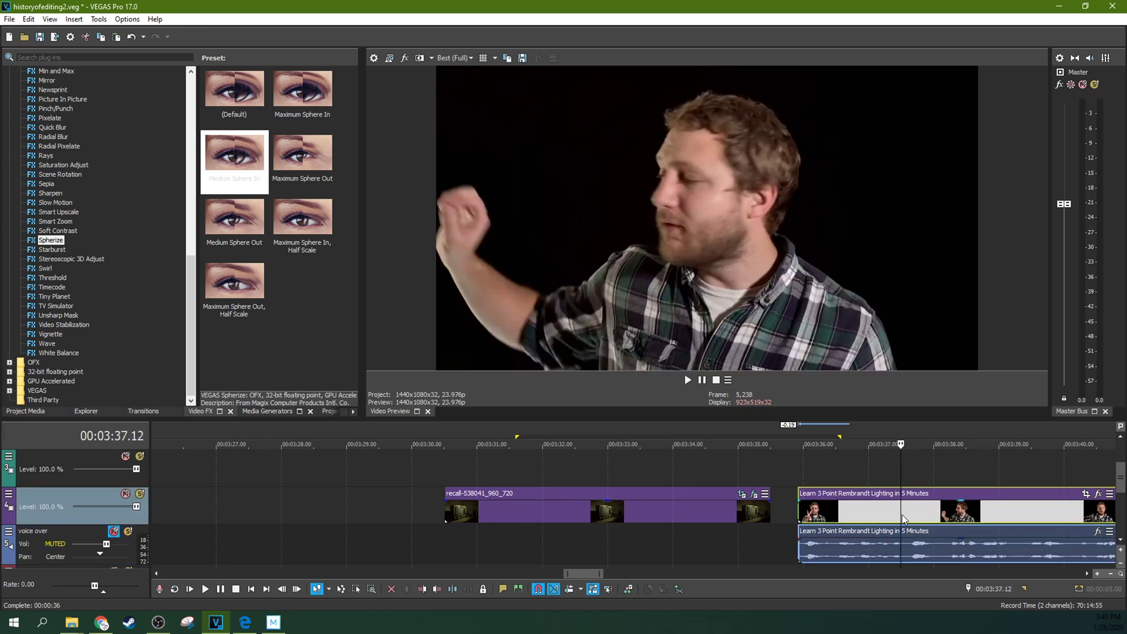
pyautogui.click(850, 524)
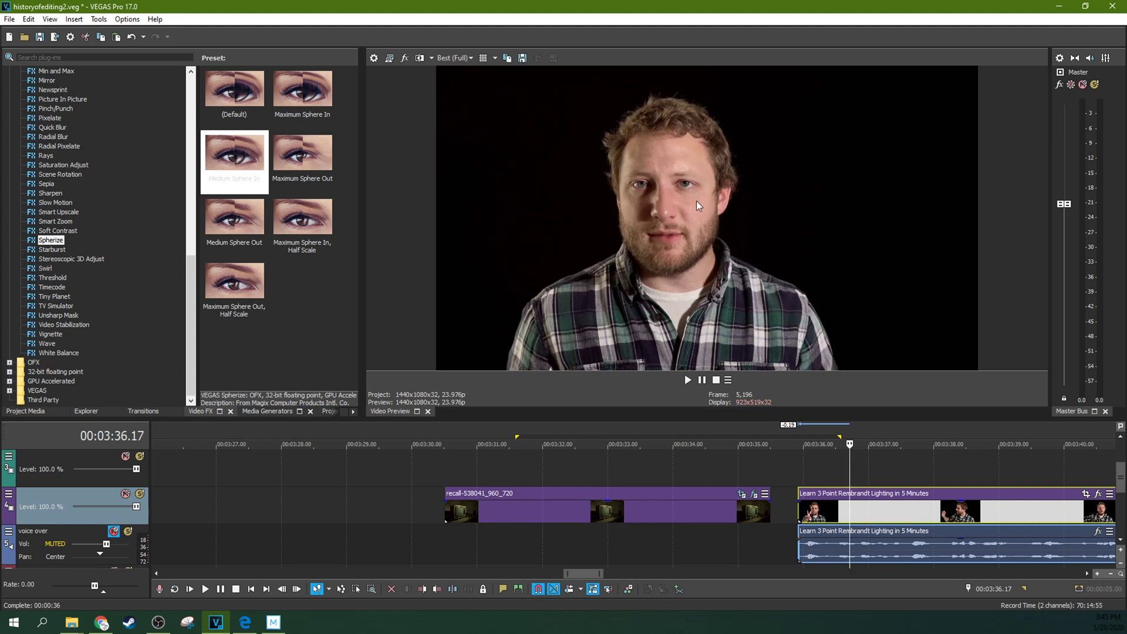
pyautogui.click(798, 471)
pyautogui.click(816, 470)
pyautogui.click(671, 473)
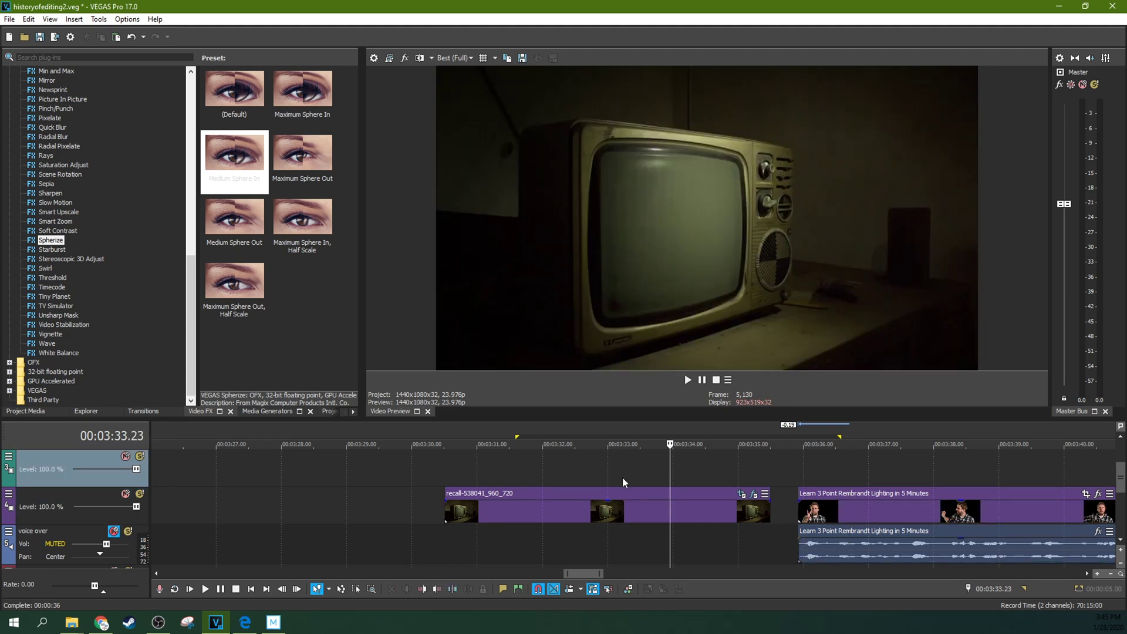
pyautogui.click(623, 477)
pyautogui.click(604, 473)
pyautogui.click(830, 474)
pyautogui.click(860, 477)
pyautogui.click(876, 477)
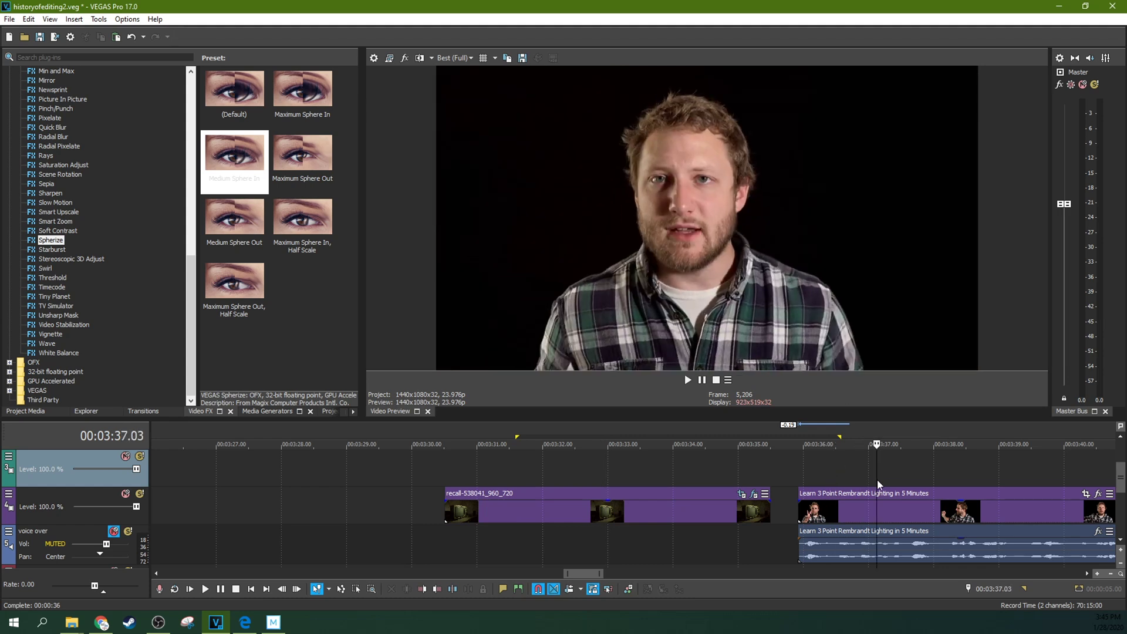
pyautogui.click(893, 477)
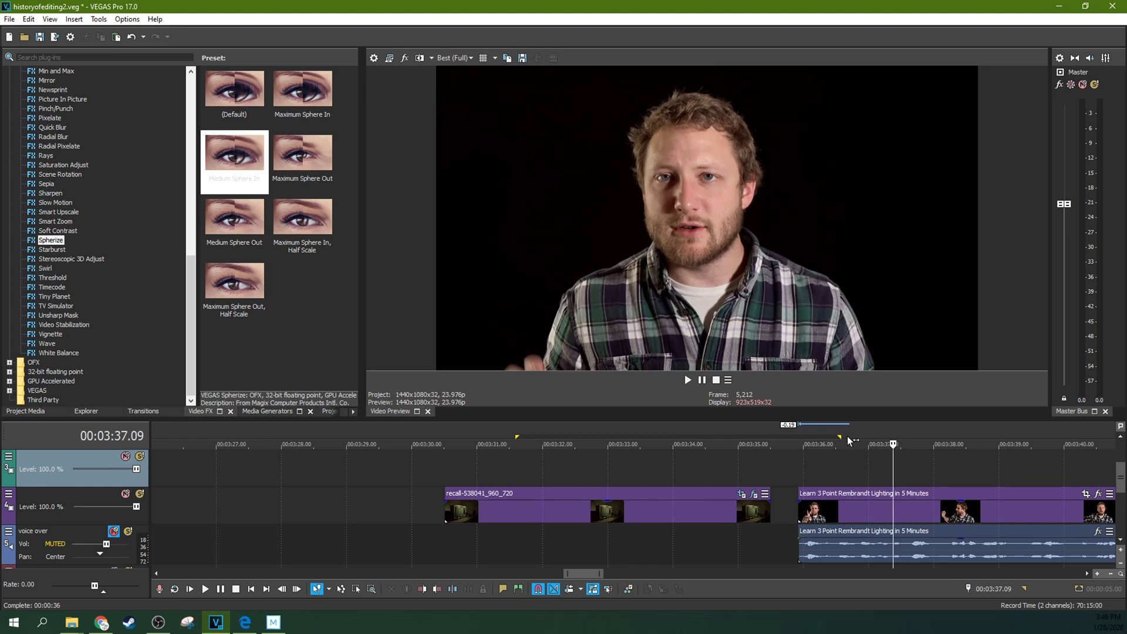
# Scrub back and forth across the TV clip and presenter clip to preview frames.
pyautogui.click(858, 462)
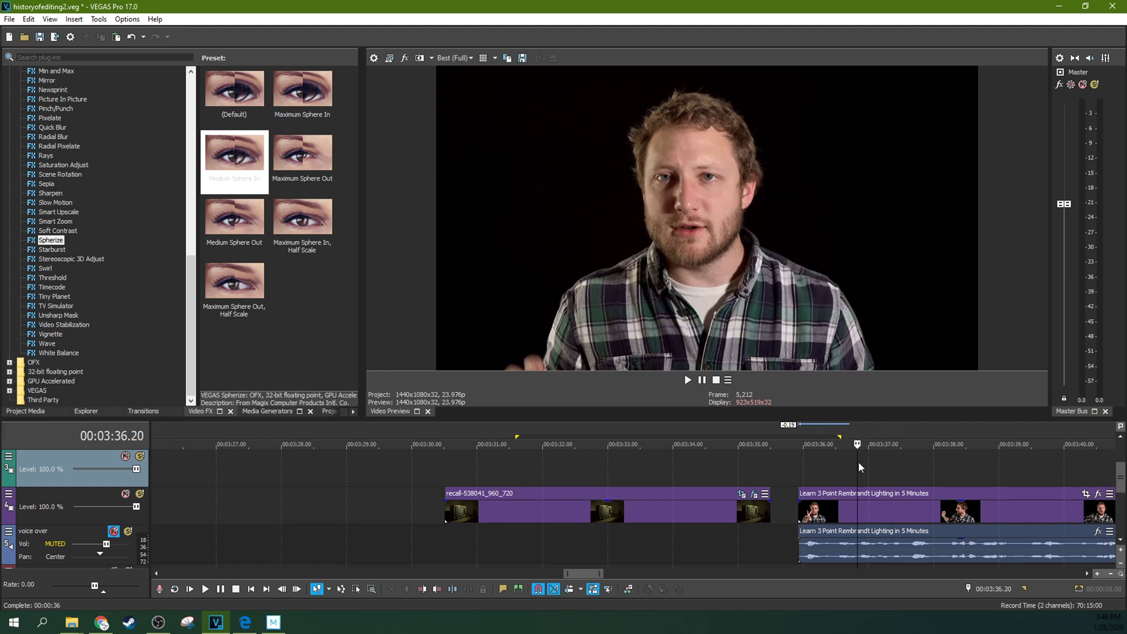
pyautogui.click(822, 477)
pyautogui.click(738, 480)
pyautogui.click(706, 483)
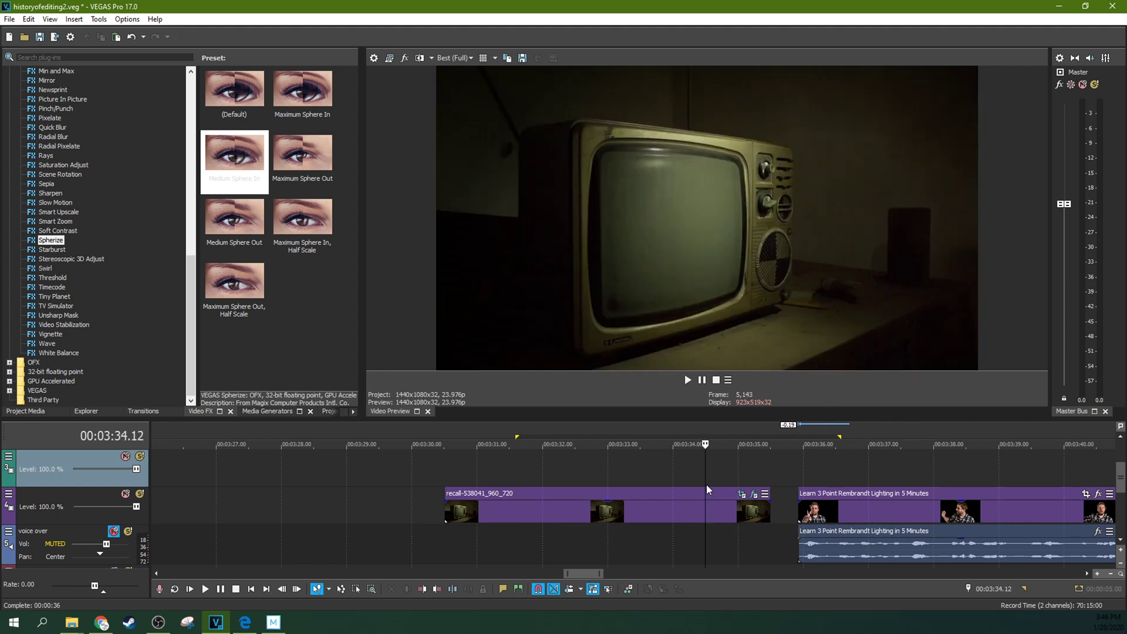
pyautogui.click(665, 491)
pyautogui.click(630, 487)
pyautogui.click(826, 453)
pyautogui.click(752, 452)
pyautogui.click(727, 467)
pyautogui.click(689, 470)
pyautogui.click(702, 471)
pyautogui.click(827, 479)
pyautogui.click(886, 478)
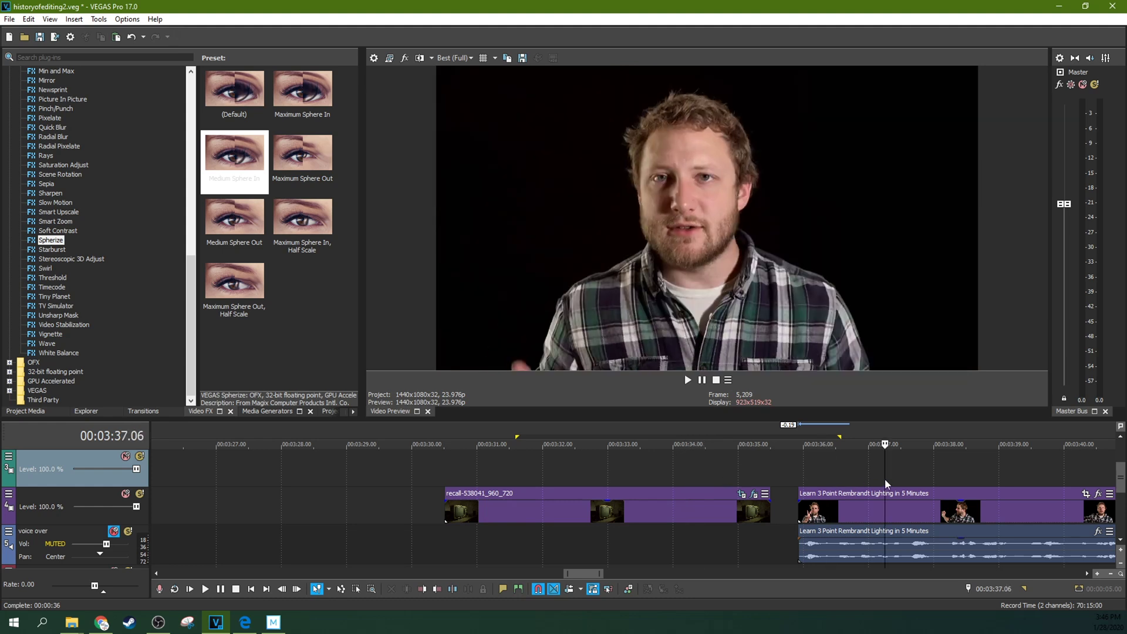
pyautogui.click(910, 476)
# Select the presenter clip, look at its Event Pan/Crop window, then close it.
pyautogui.scroll(-2, 910, 476)
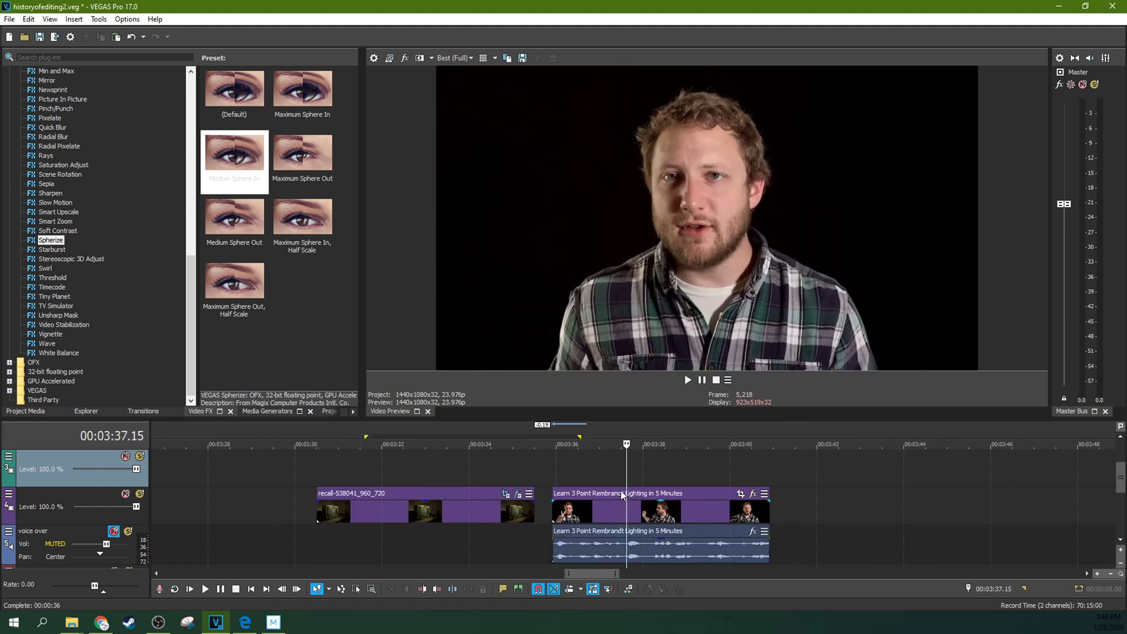
pyautogui.click(509, 475)
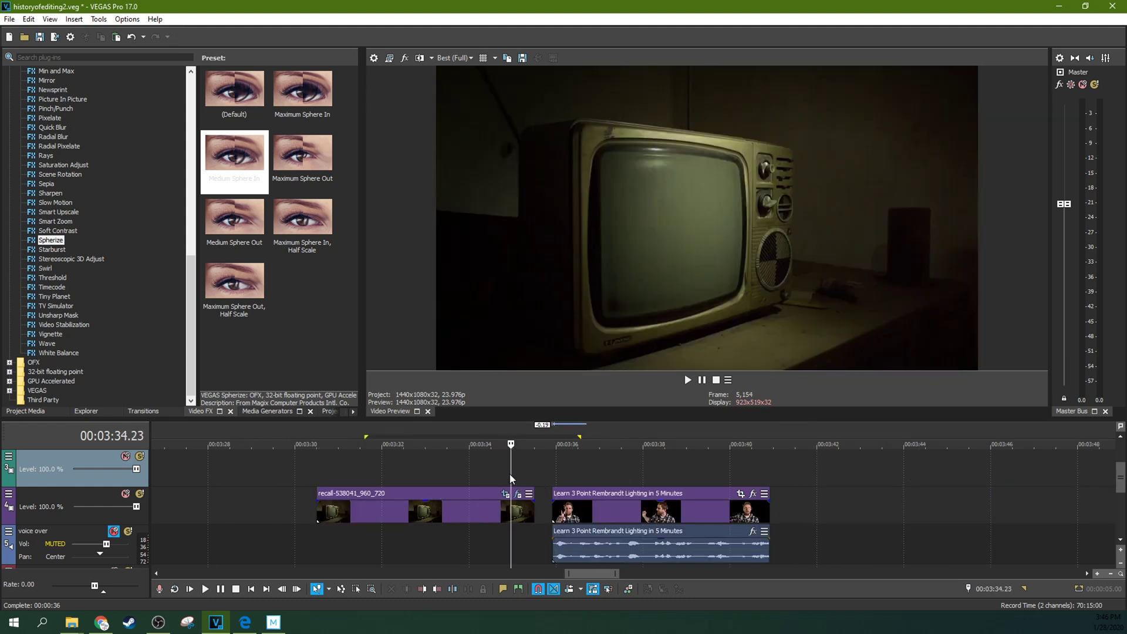
pyautogui.click(579, 495)
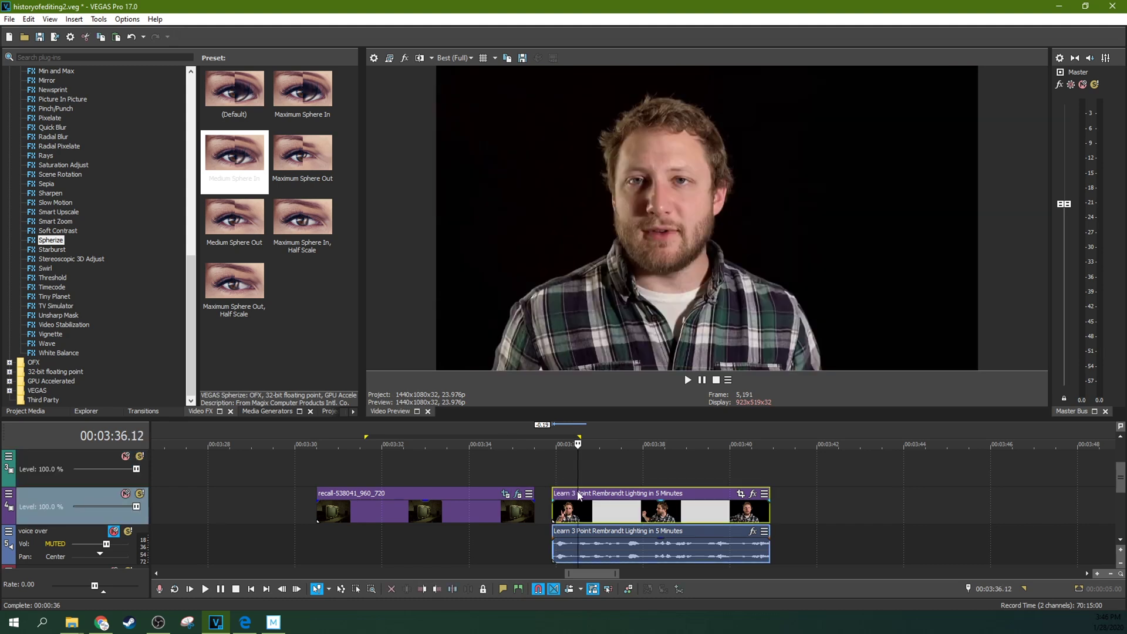
pyautogui.click(741, 494)
pyautogui.moveTo(366, 189); pyautogui.dragTo(440, 191)
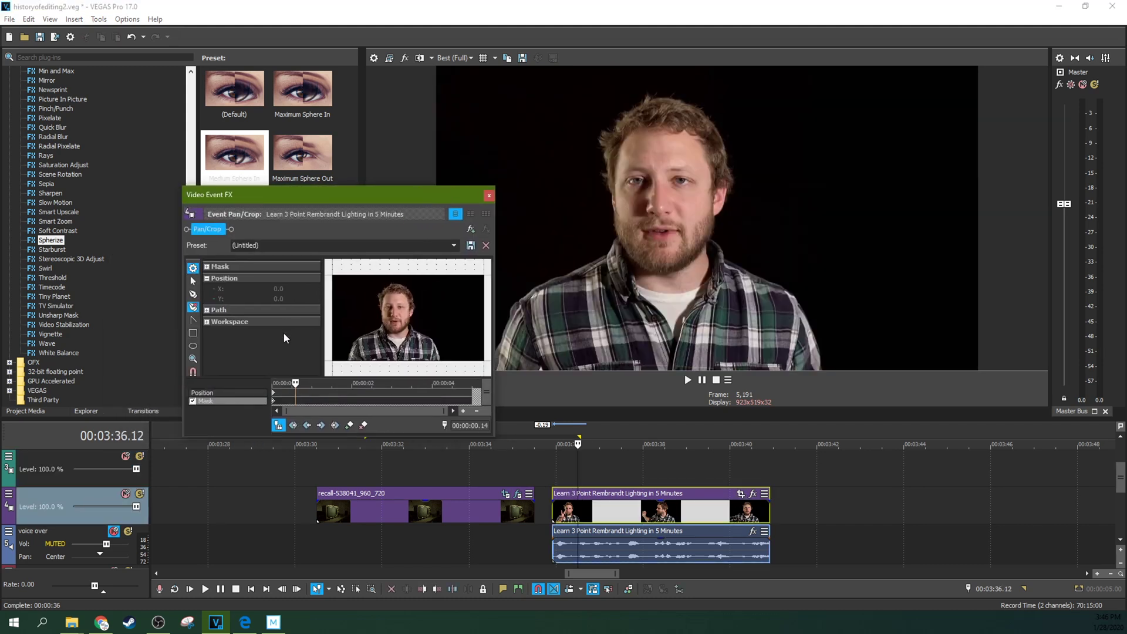
pyautogui.click(272, 393)
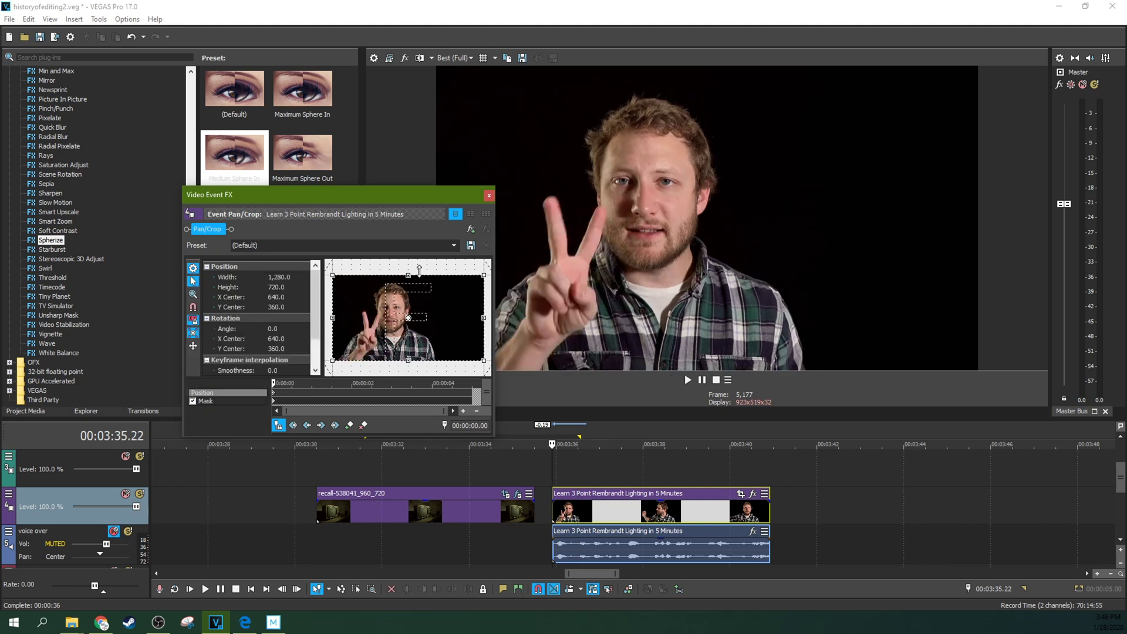
pyautogui.click(489, 196)
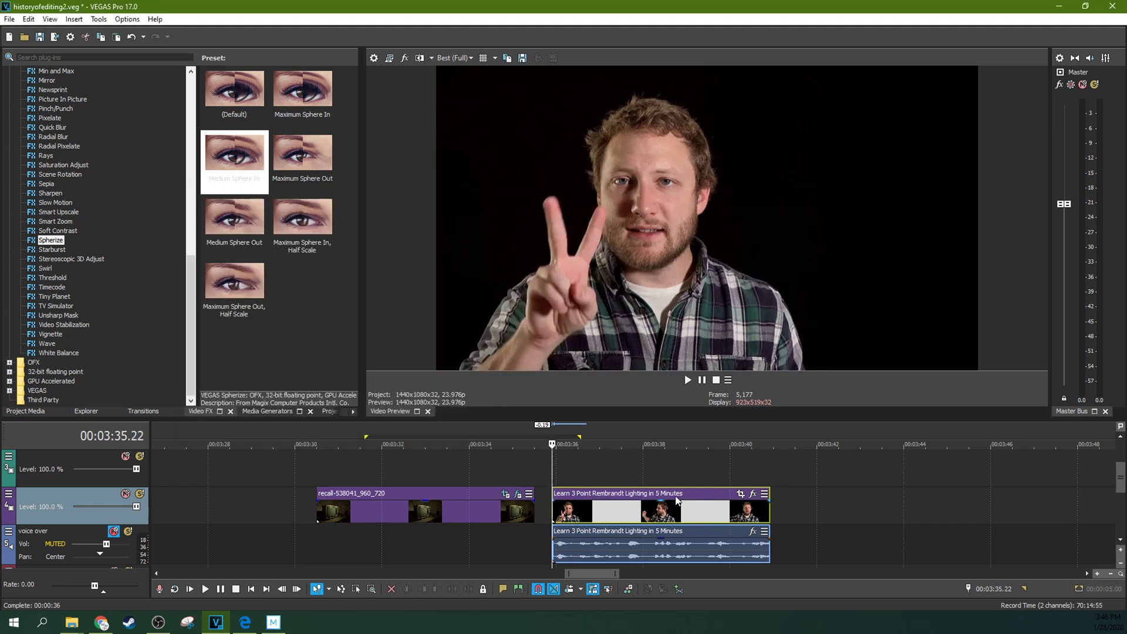
# Apply the 4:3 Standard TV aspect ratio Pan/Crop preset to the presenter clip.
pyautogui.click(741, 494)
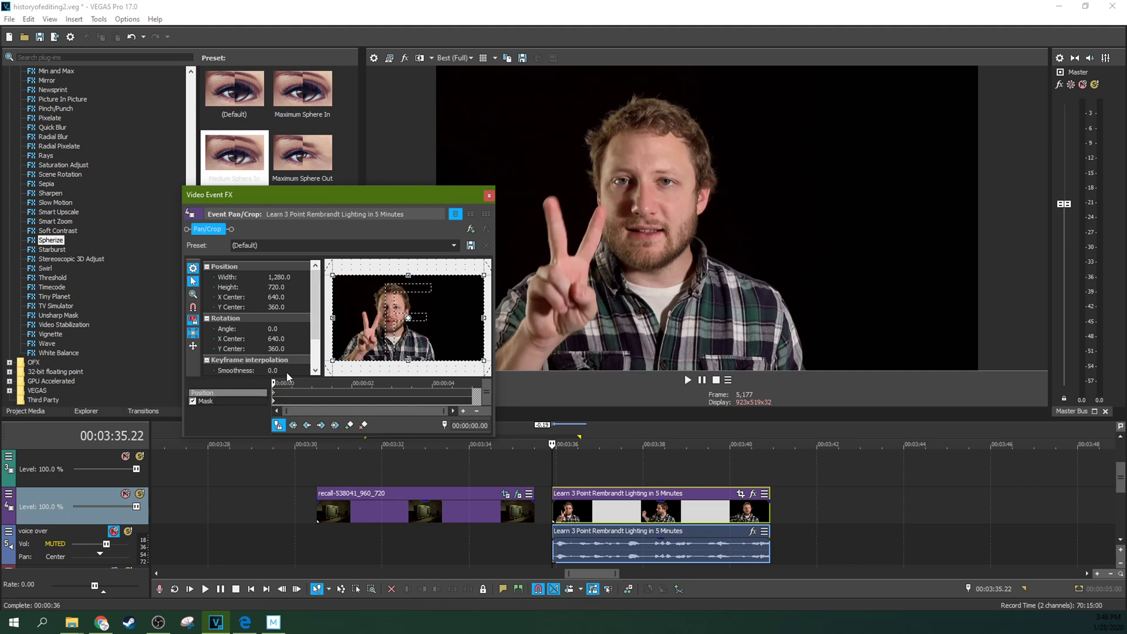
pyautogui.click(454, 246)
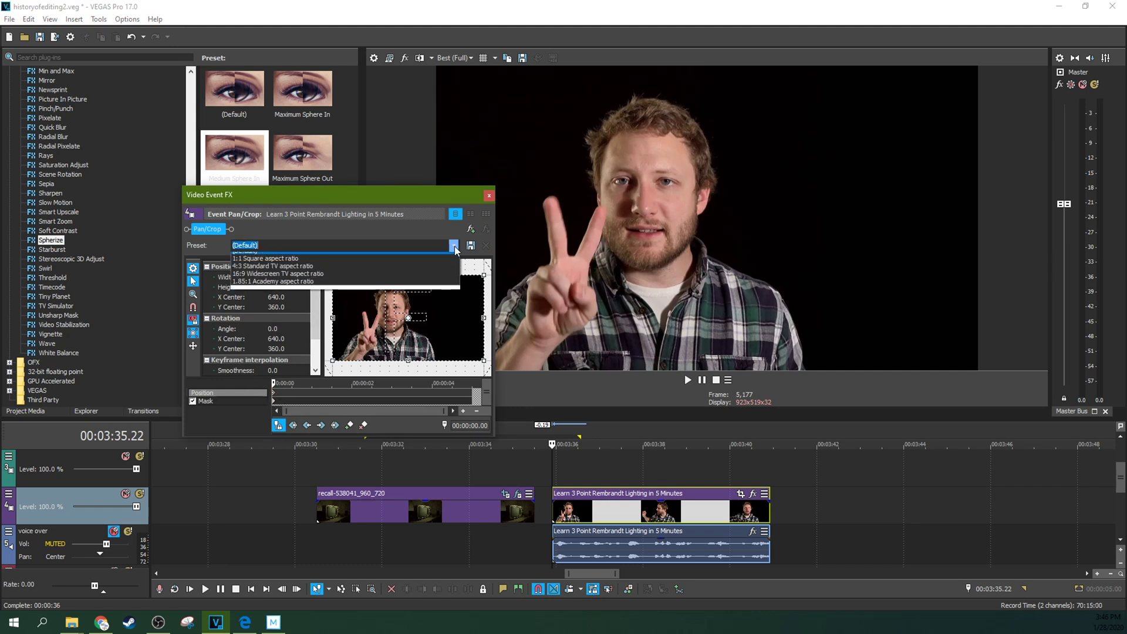
pyautogui.click(392, 273)
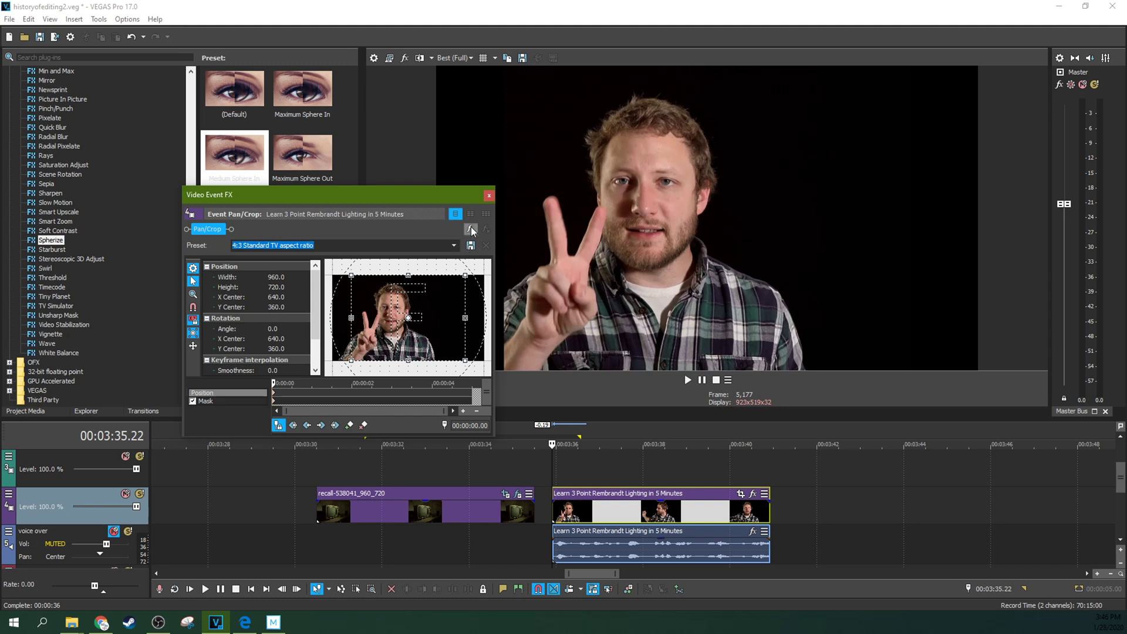
pyautogui.click(489, 195)
# Drag the presenter clip up onto the track above, aligned with the TV clip's start.
pyautogui.moveTo(599, 464); pyautogui.dragTo(561, 462)
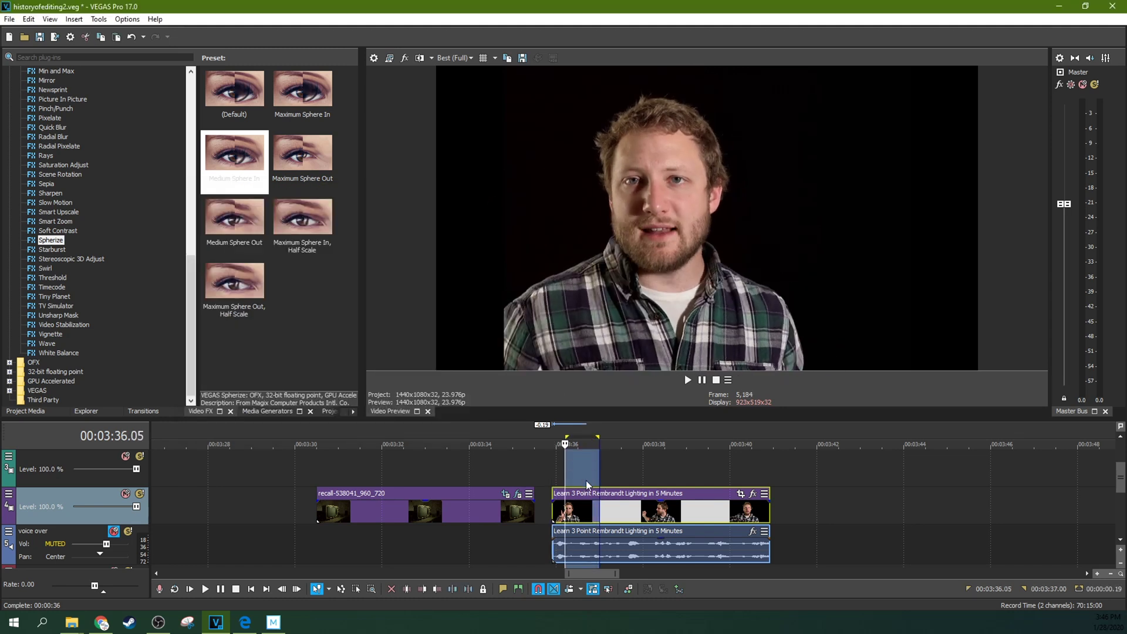
pyautogui.moveTo(620, 507); pyautogui.dragTo(431, 470)
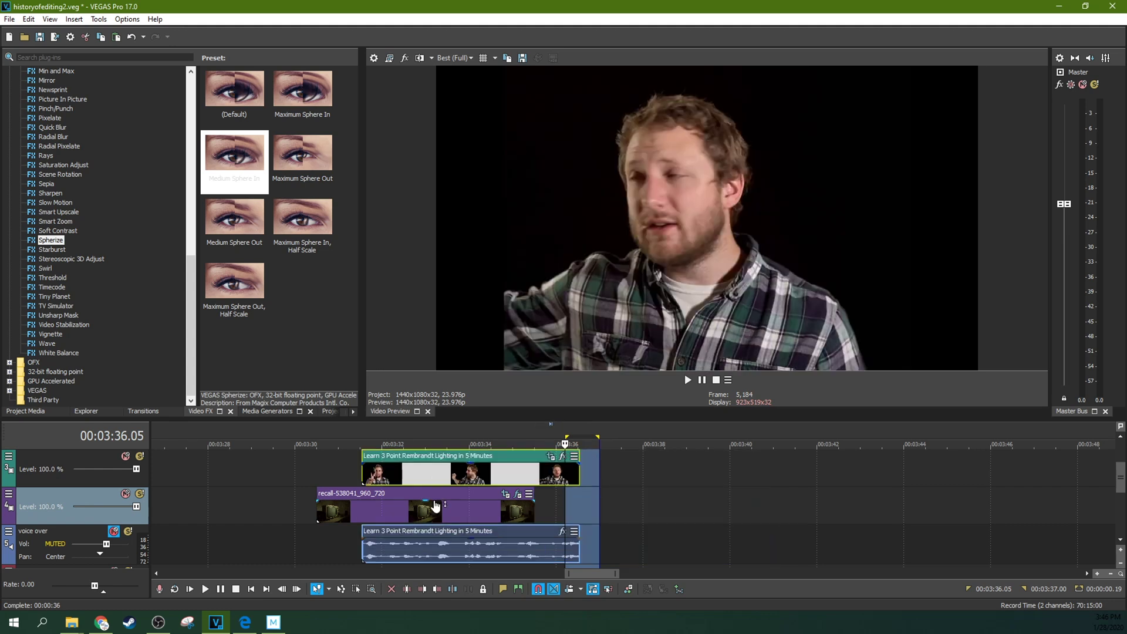
pyautogui.click(416, 514)
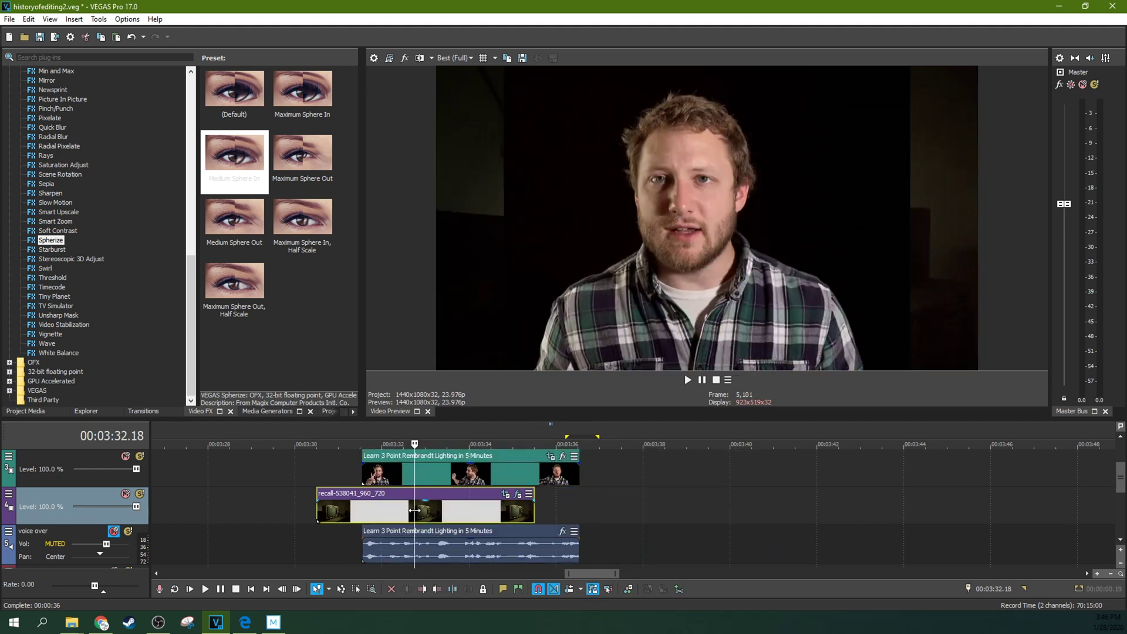
pyautogui.moveTo(418, 457); pyautogui.dragTo(386, 456)
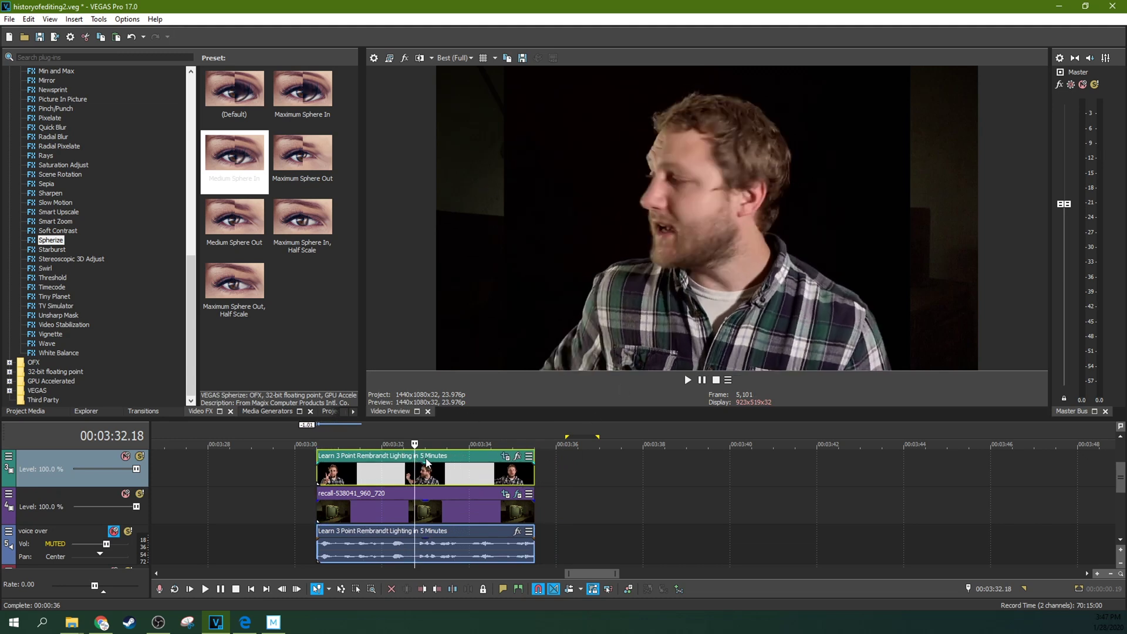
# Move the presenter clip back to start after the TV clip, around 00:03:36.
pyautogui.moveTo(429, 461); pyautogui.dragTo(679, 467)
pyautogui.click(427, 519)
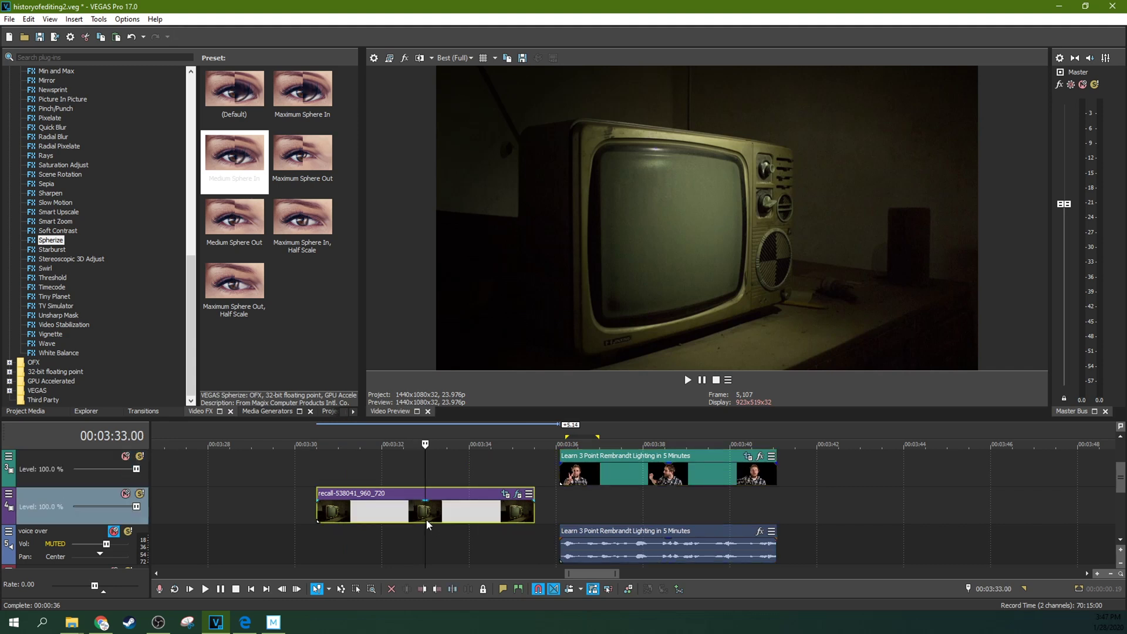
pyautogui.click(411, 519)
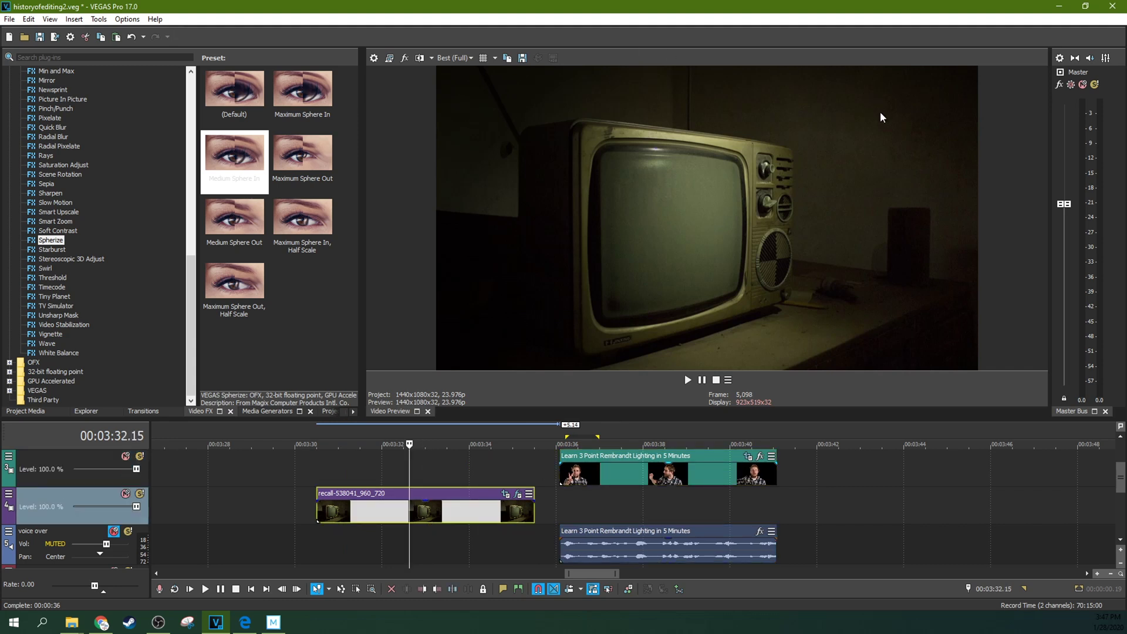
pyautogui.click(518, 493)
# Remove Light Rays from the old-TV clip's Event FX chain.
pyautogui.click(485, 229)
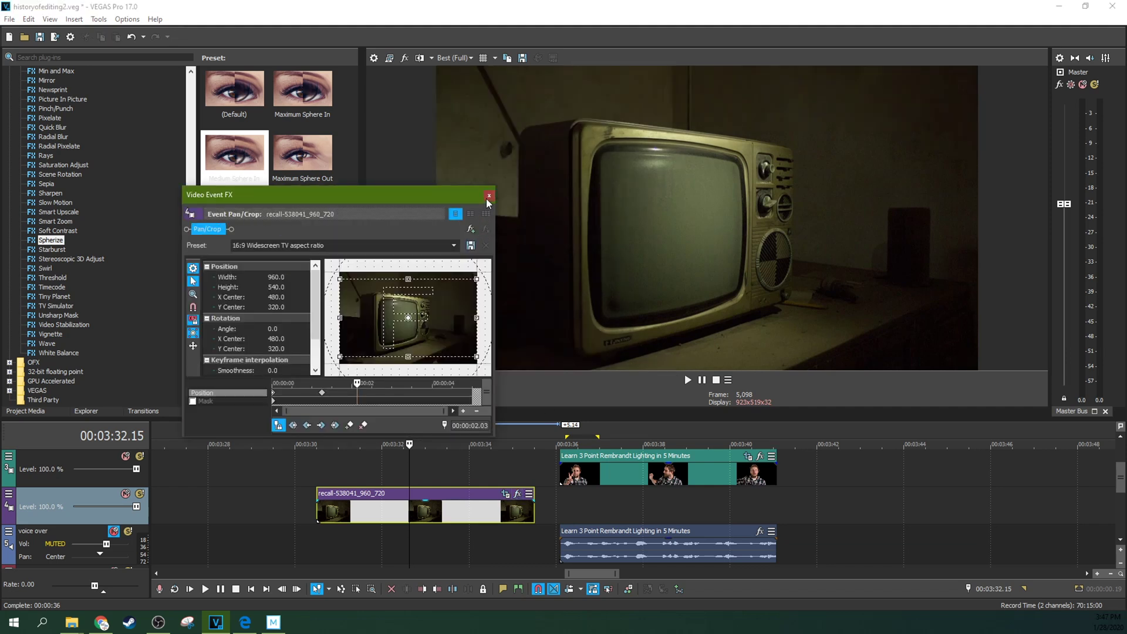
pyautogui.click(489, 195)
pyautogui.moveTo(420, 505); pyautogui.dragTo(422, 505)
pyautogui.click(446, 509)
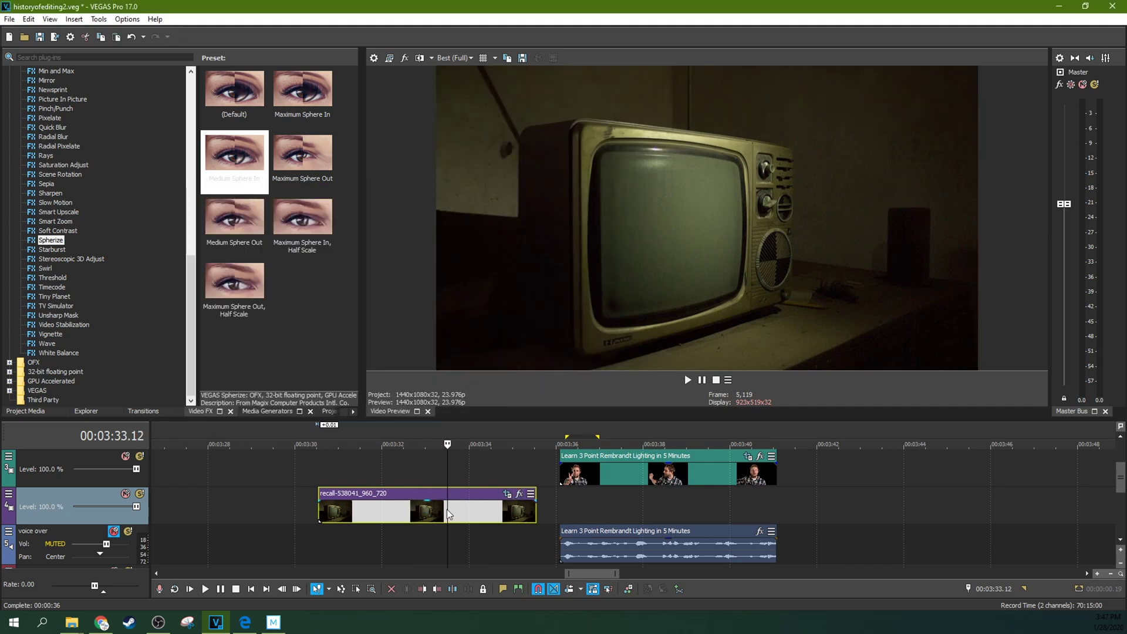
# Drag the presenter clip and its audio left so they start with the old-TV clip.
pyautogui.click(470, 489)
pyautogui.click(375, 471)
pyautogui.click(346, 473)
pyautogui.click(322, 475)
pyautogui.click(392, 476)
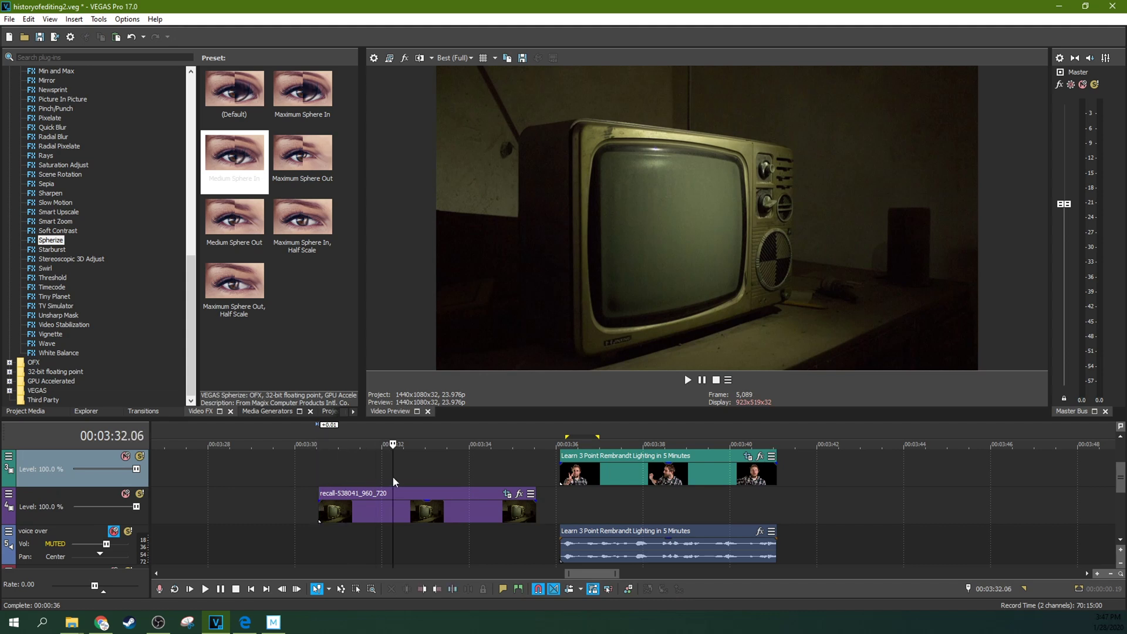
pyautogui.moveTo(611, 455); pyautogui.dragTo(370, 464)
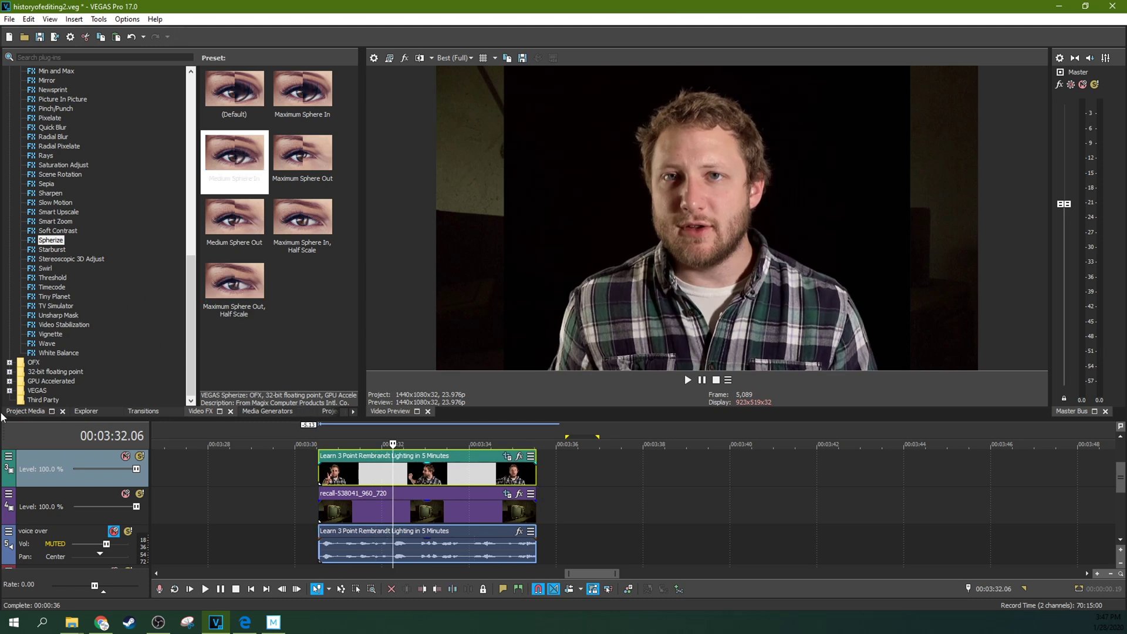
# Drag the (Default) Mesh Warp preset from Video FX onto the presenter clip.
pyautogui.click(24, 411)
pyautogui.click(196, 412)
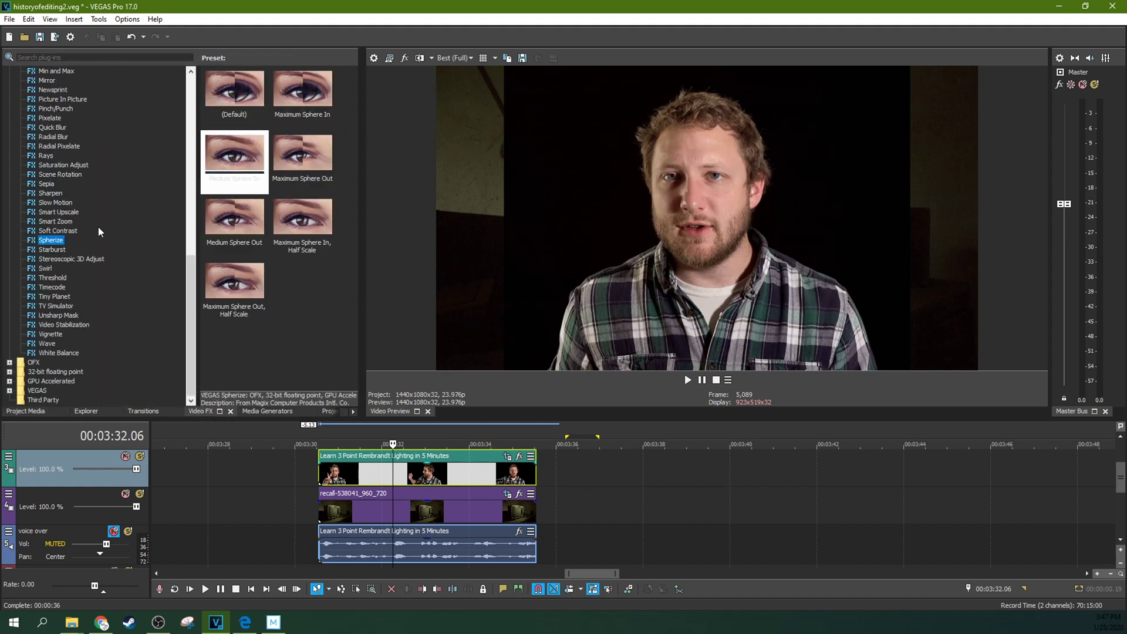
pyautogui.scroll(2, 97, 231)
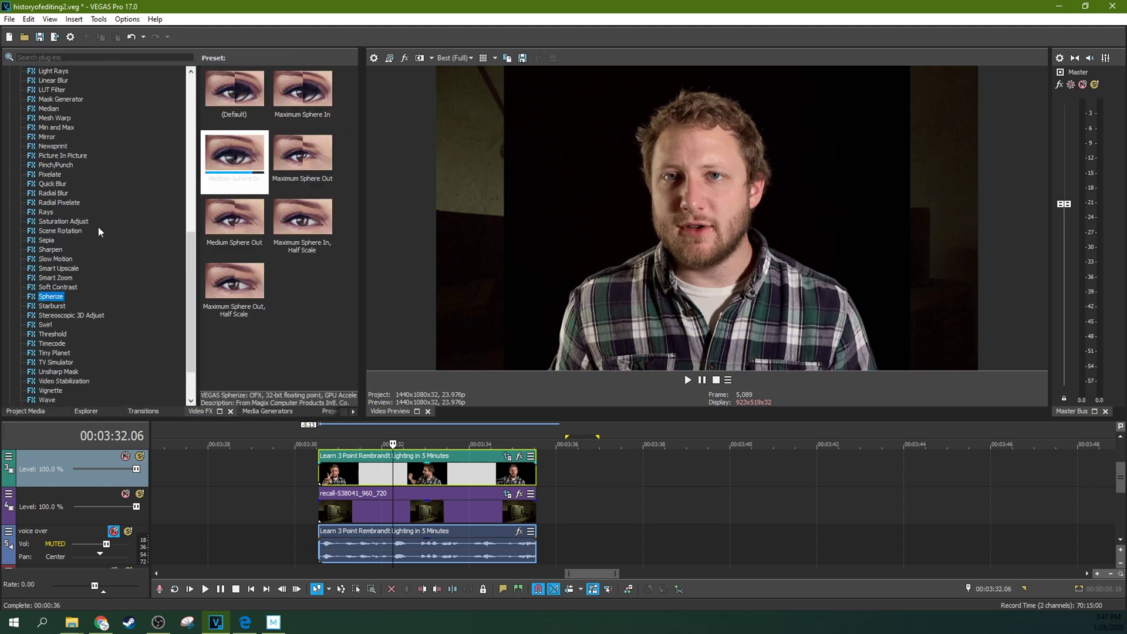
pyautogui.scroll(1, 99, 231)
pyautogui.click(69, 147)
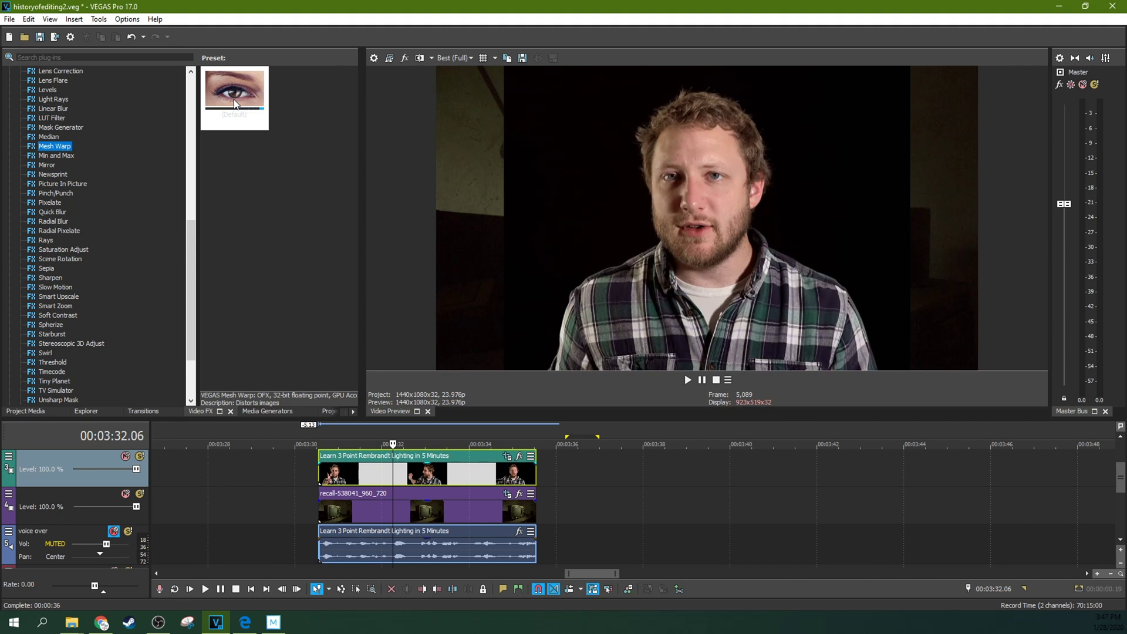
pyautogui.moveTo(235, 104); pyautogui.dragTo(318, 300)
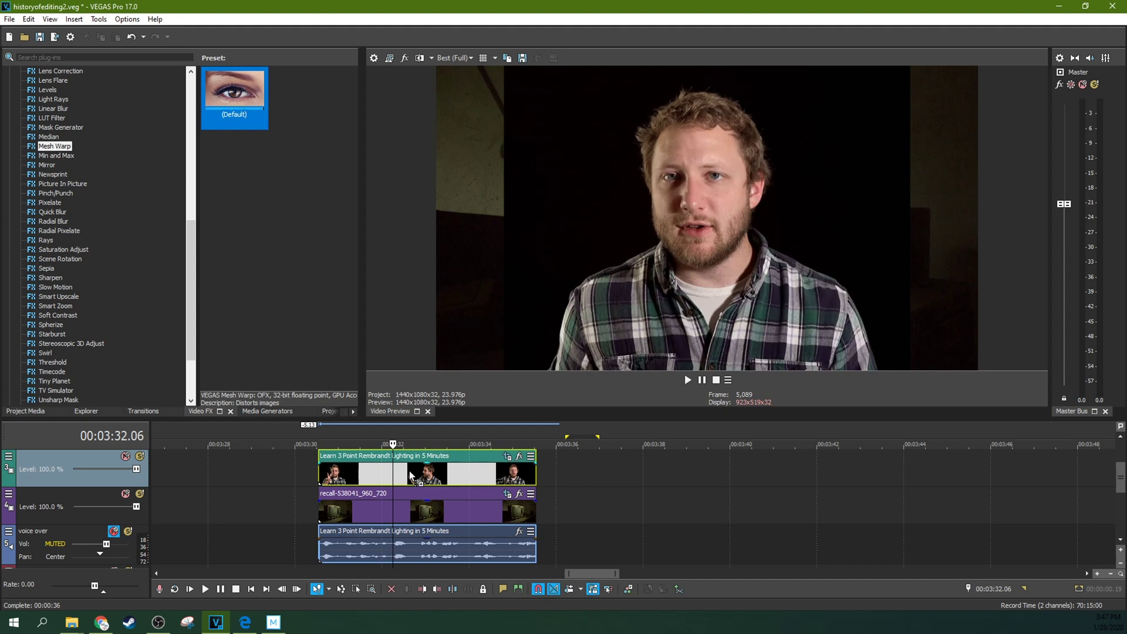
pyautogui.moveTo(410, 470); pyautogui.dragTo(410, 471)
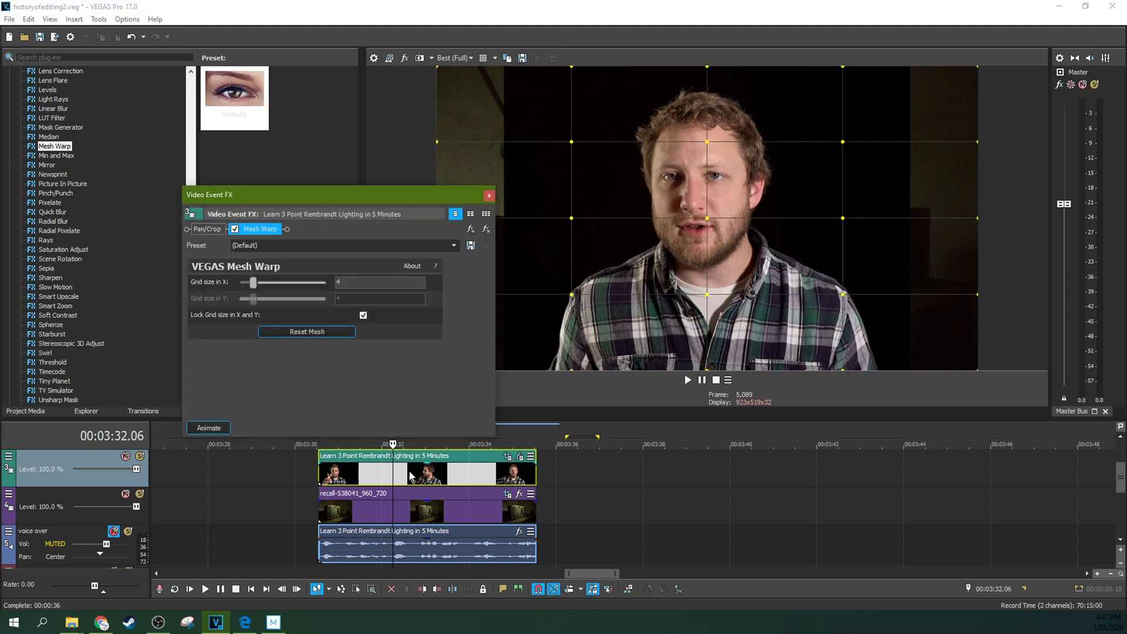
pyautogui.moveTo(392, 197); pyautogui.dragTo(345, 254)
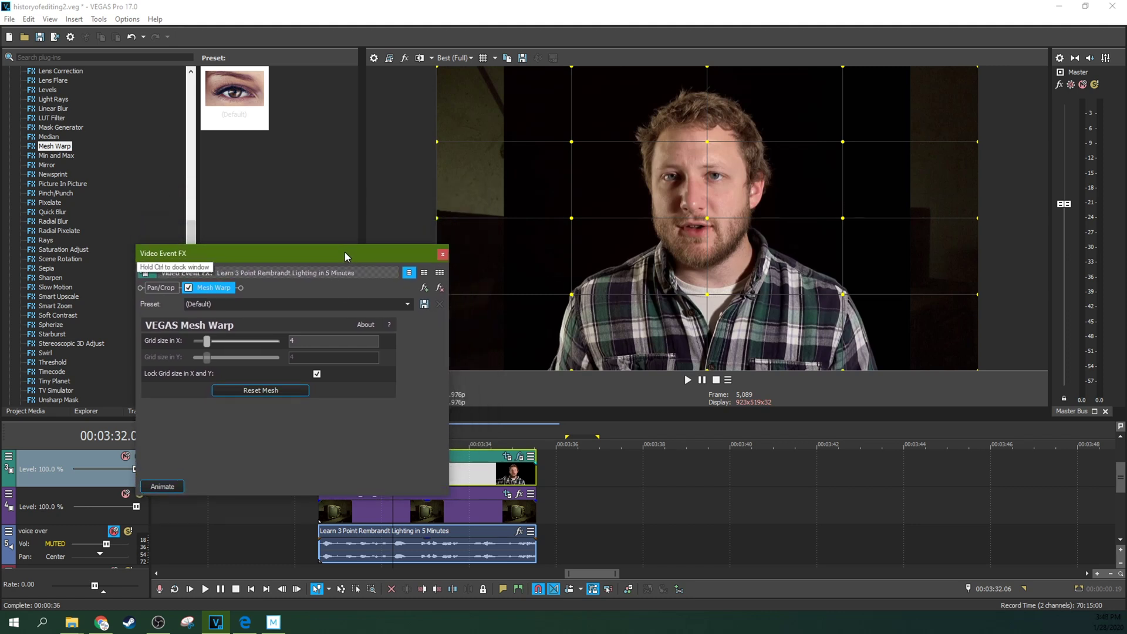
pyautogui.moveTo(345, 252); pyautogui.dragTo(344, 252)
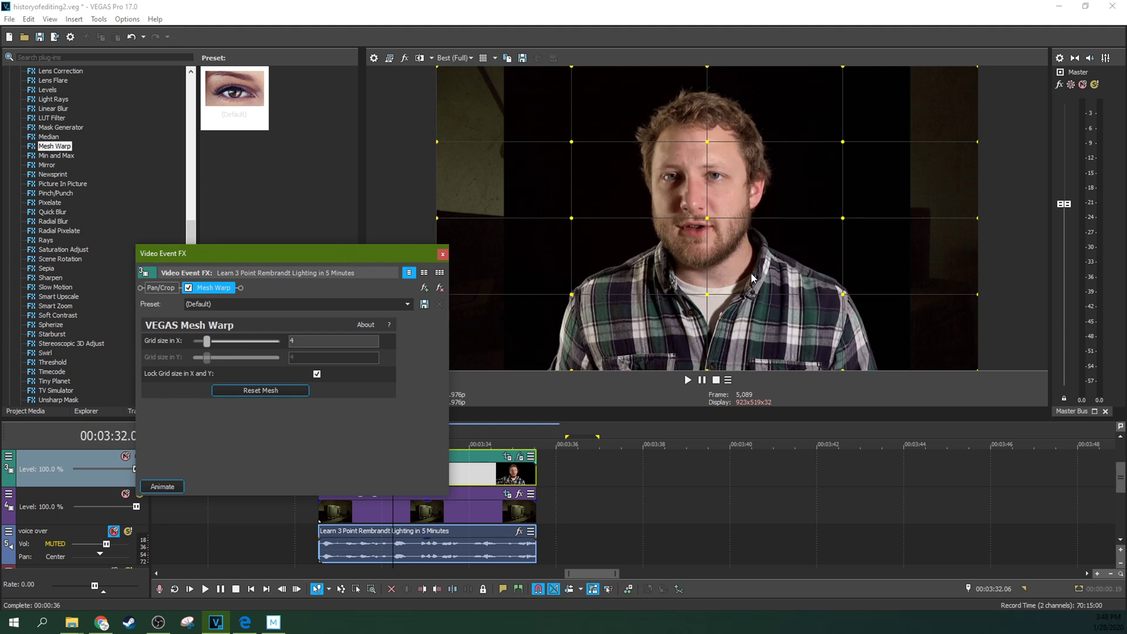
pyautogui.moveTo(393, 259); pyautogui.dragTo(389, 222)
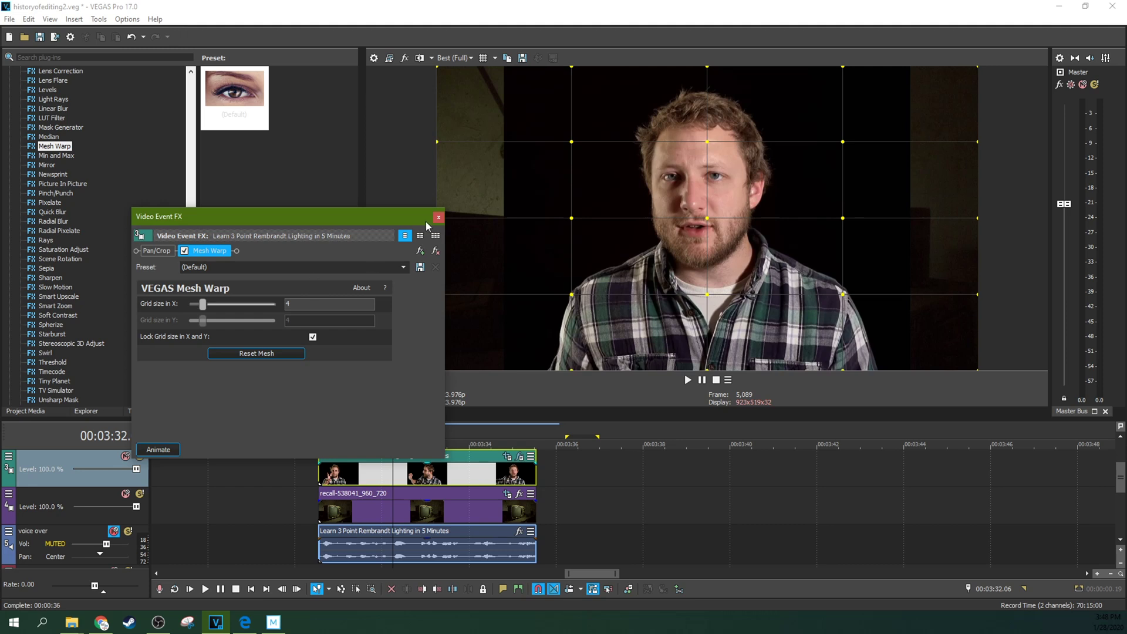
pyautogui.moveTo(709, 219); pyautogui.dragTo(761, 218)
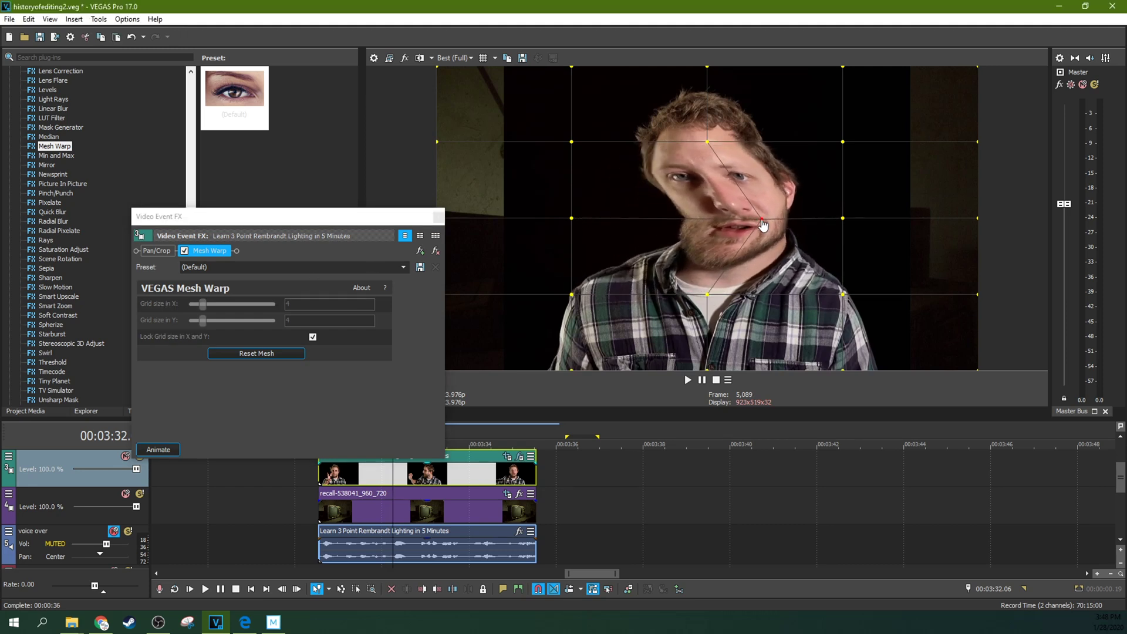
pyautogui.click(435, 251)
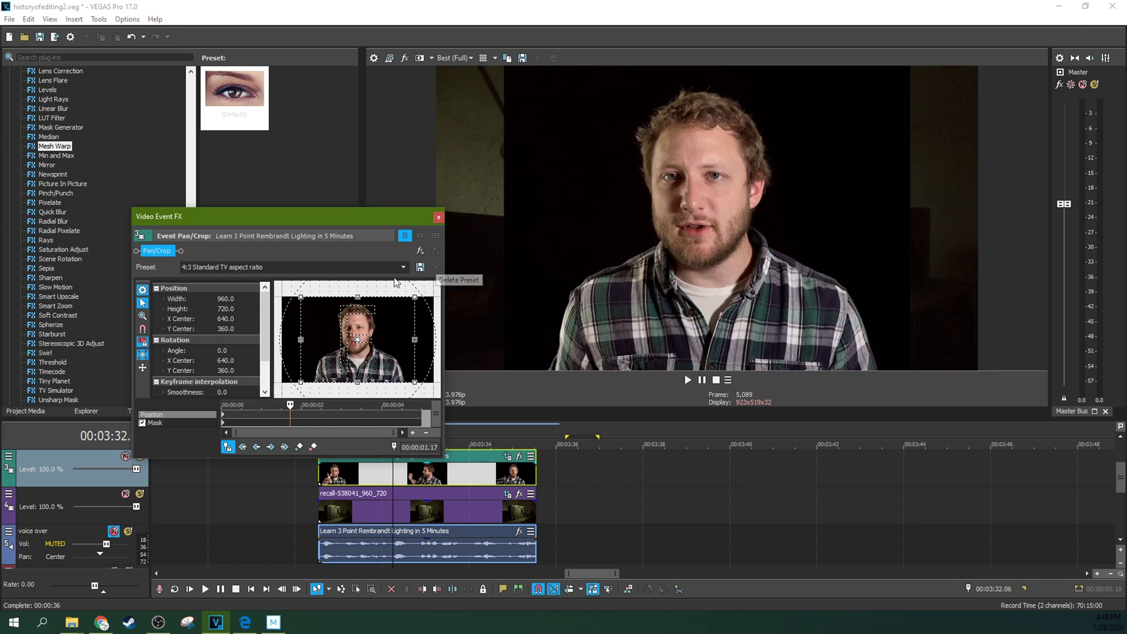
pyautogui.click(438, 216)
pyautogui.moveTo(234, 94); pyautogui.dragTo(441, 517)
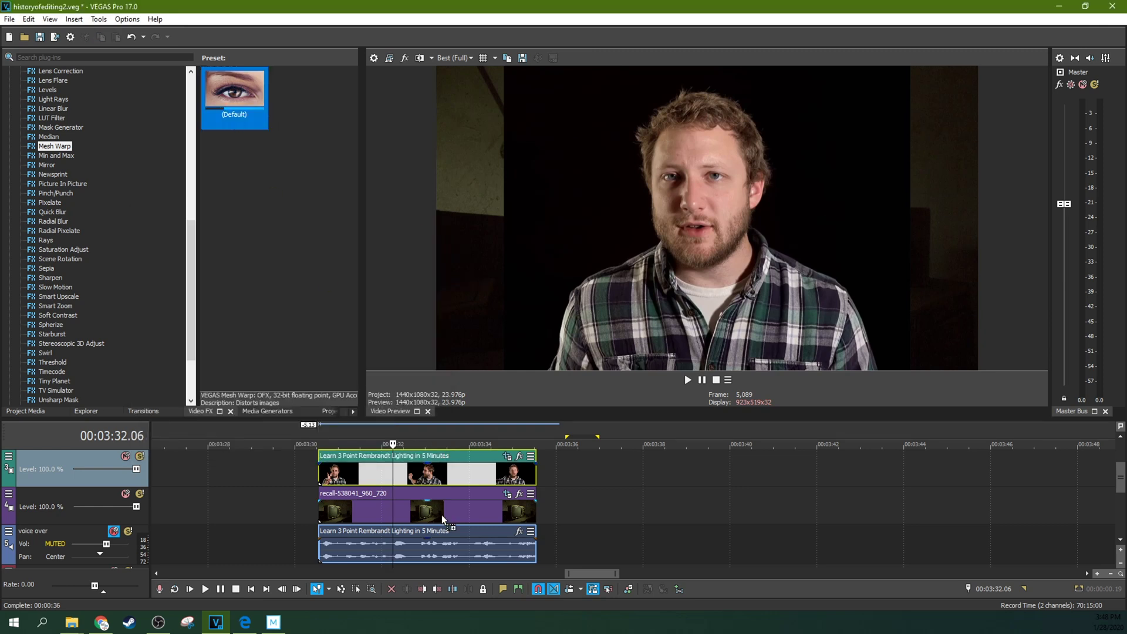
pyautogui.moveTo(447, 476); pyautogui.dragTo(447, 476)
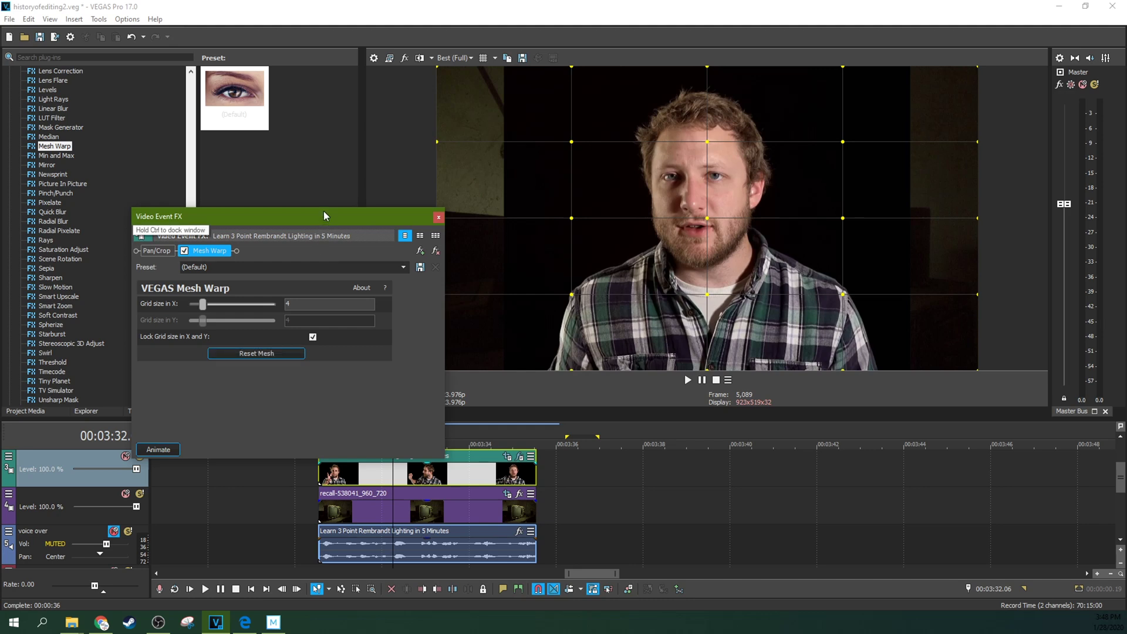
pyautogui.moveTo(324, 212); pyautogui.dragTo(327, 184)
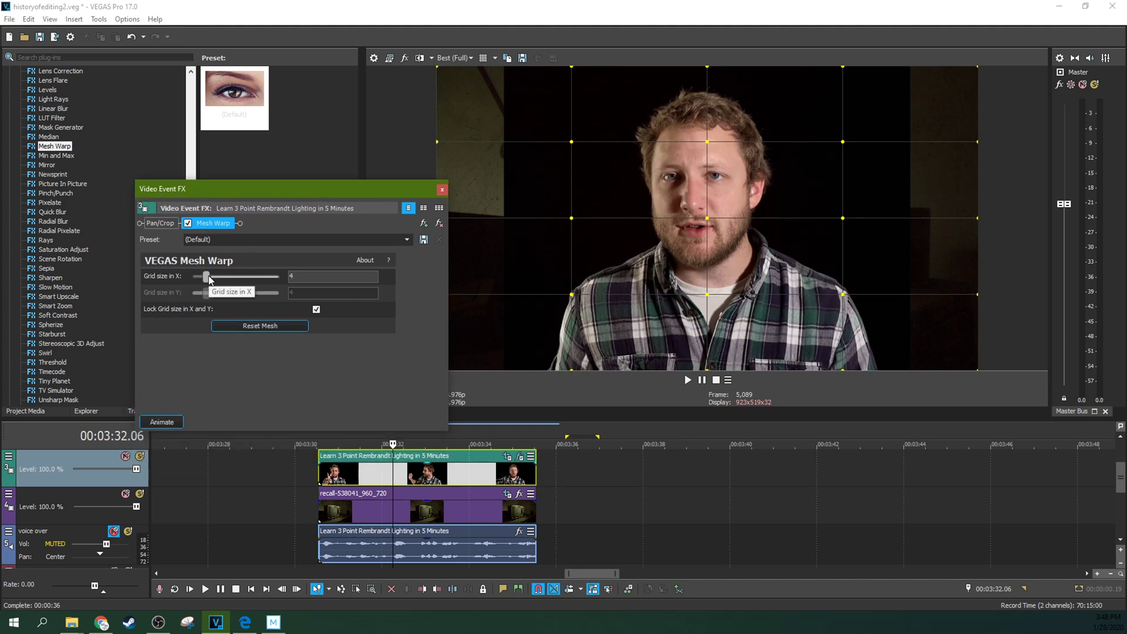
pyautogui.moveTo(206, 278); pyautogui.dragTo(181, 277)
# Drag the presenter video's four Mesh Warp corners roughly onto the TV screen's corners.
pyautogui.moveTo(397, 192); pyautogui.dragTo(318, 202)
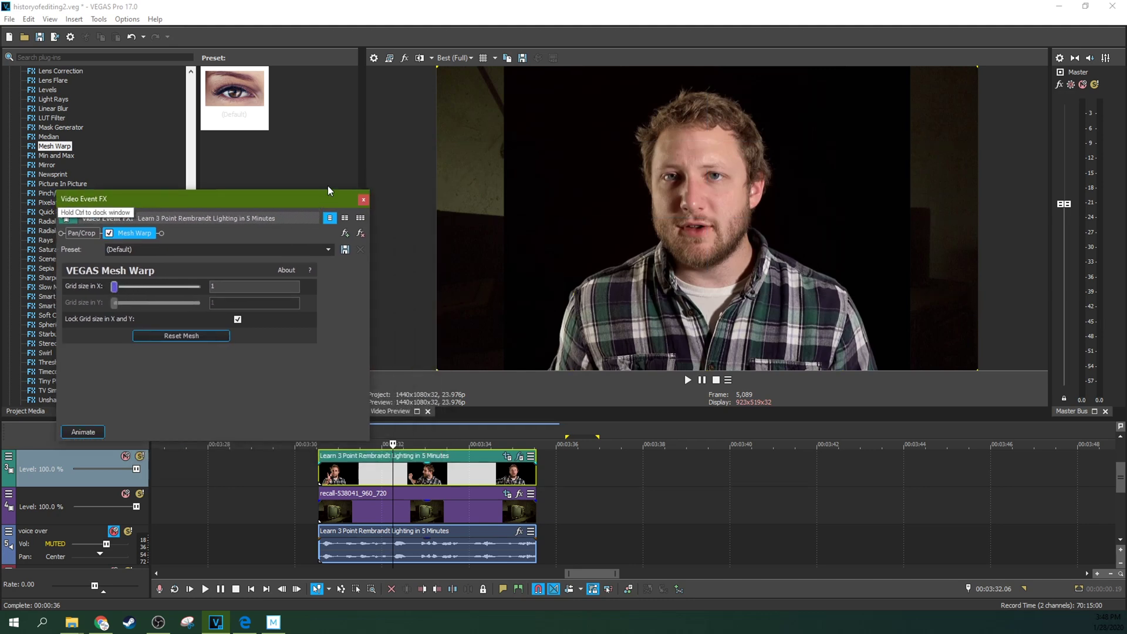
pyautogui.moveTo(437, 68); pyautogui.dragTo(545, 165)
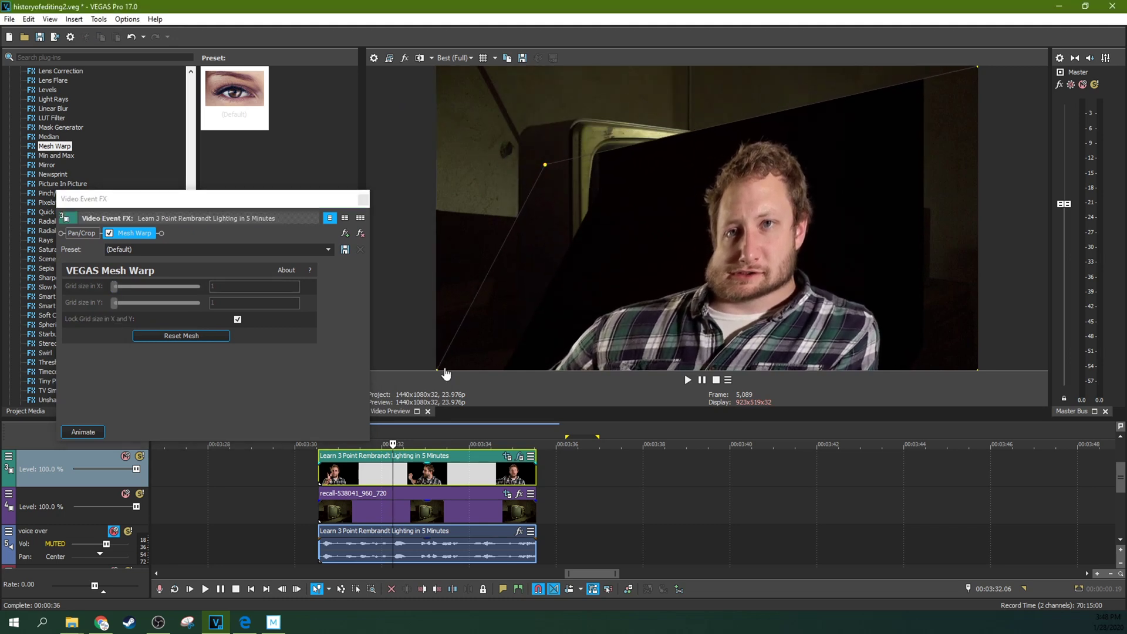
pyautogui.moveTo(437, 370); pyautogui.dragTo(550, 324)
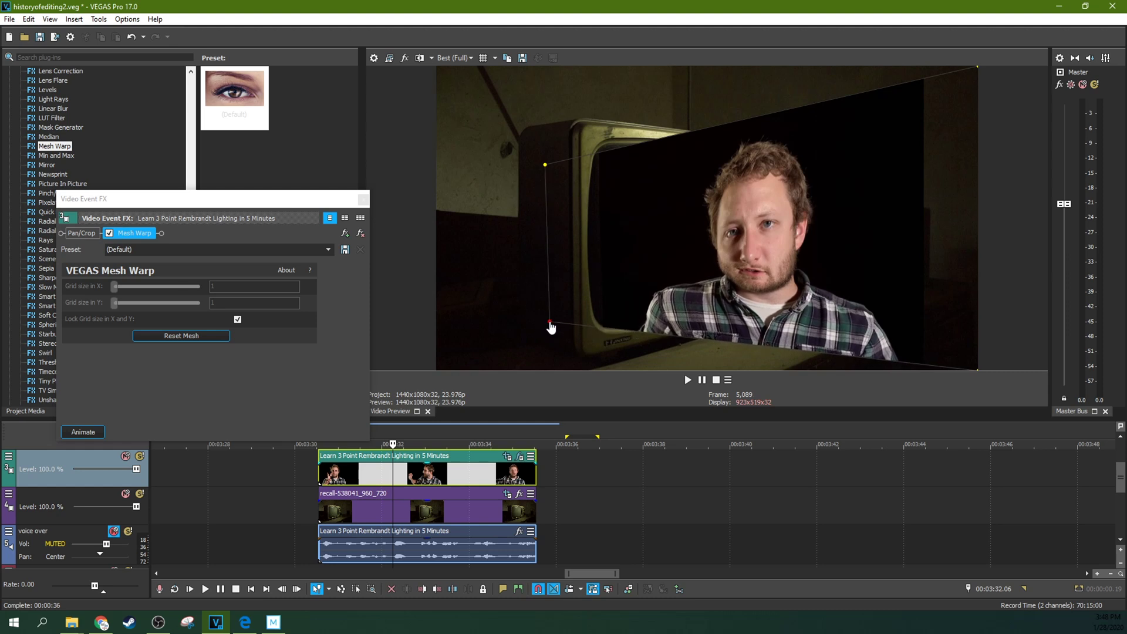
pyautogui.moveTo(978, 370); pyautogui.dragTo(767, 287)
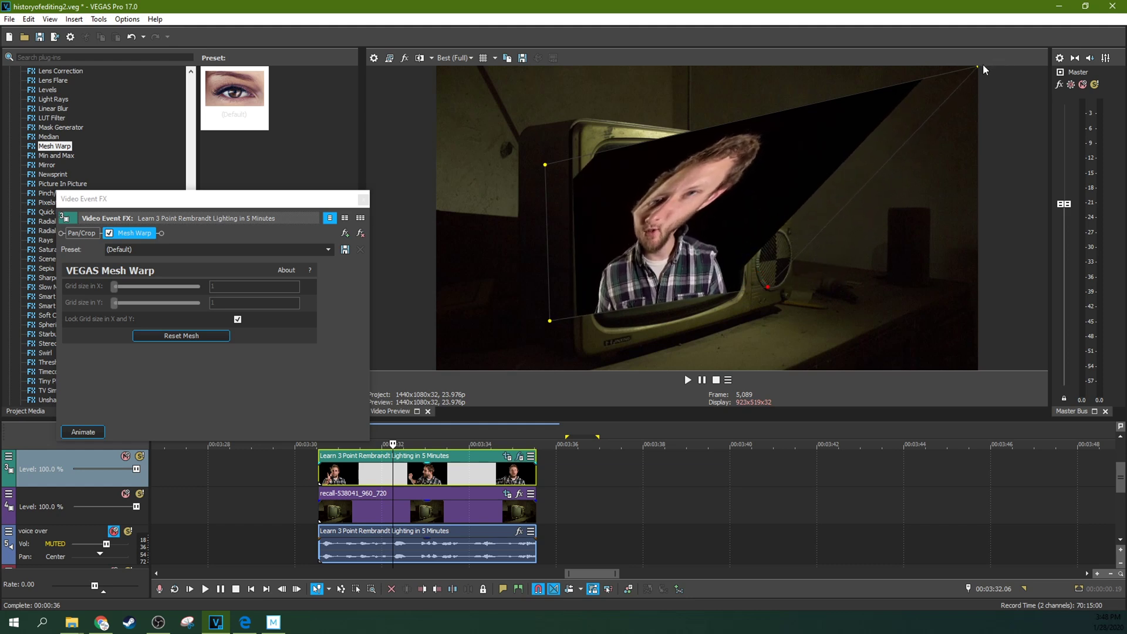
pyautogui.moveTo(979, 70); pyautogui.dragTo(785, 168)
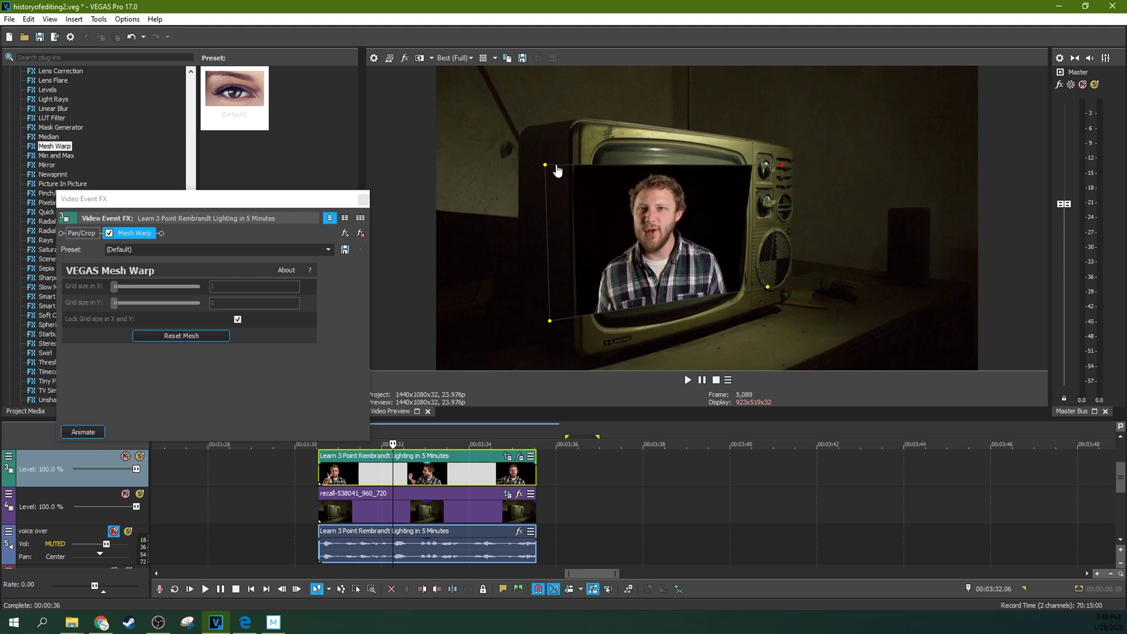
# Fine-tune all four Mesh Warp corners to fit the TV screen edges precisely.
pyautogui.moveTo(544, 167); pyautogui.dragTo(574, 147)
pyautogui.moveTo(772, 169); pyautogui.dragTo(764, 165)
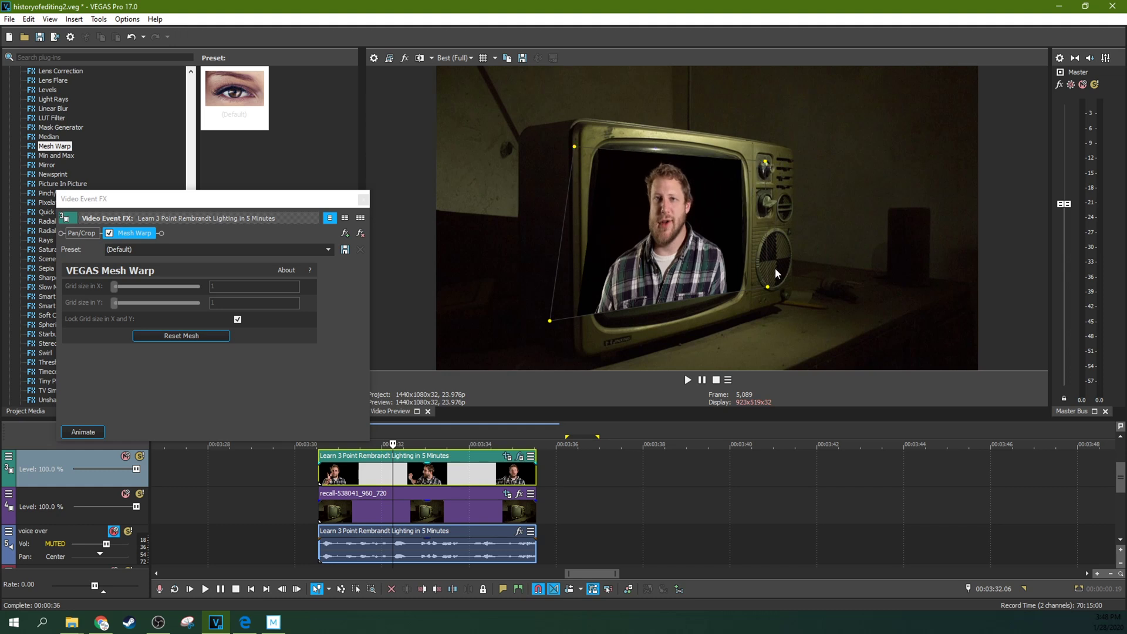
pyautogui.moveTo(767, 288)
pyautogui.mouseDown()
pyautogui.moveTo(756, 298)
pyautogui.moveTo(767, 291)
pyautogui.mouseUp()
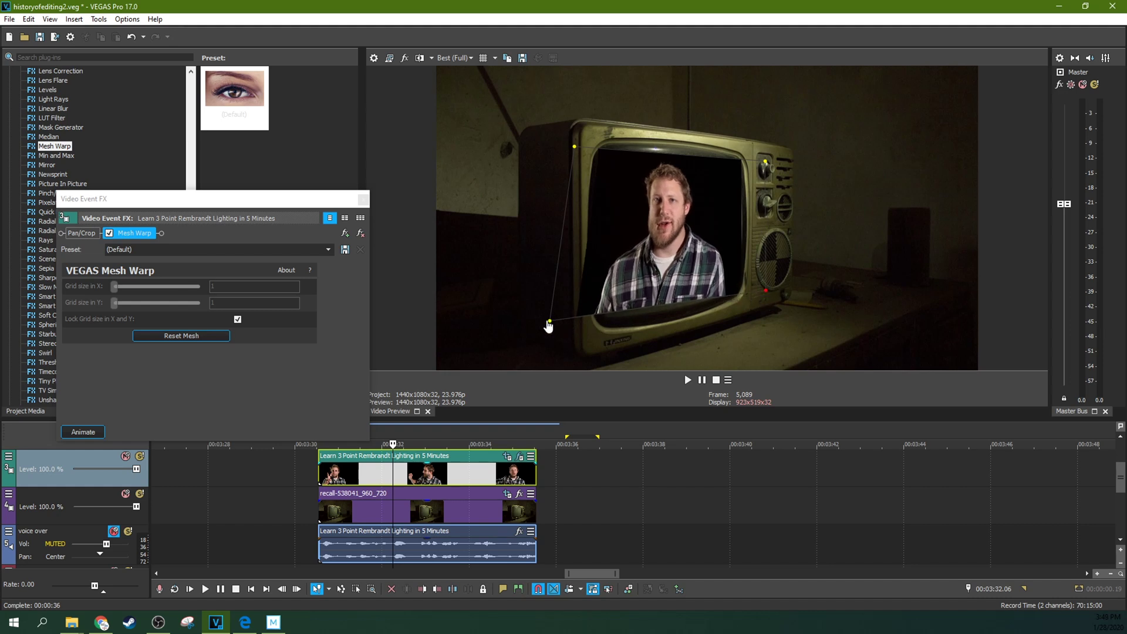
pyautogui.moveTo(551, 321); pyautogui.dragTo(577, 304)
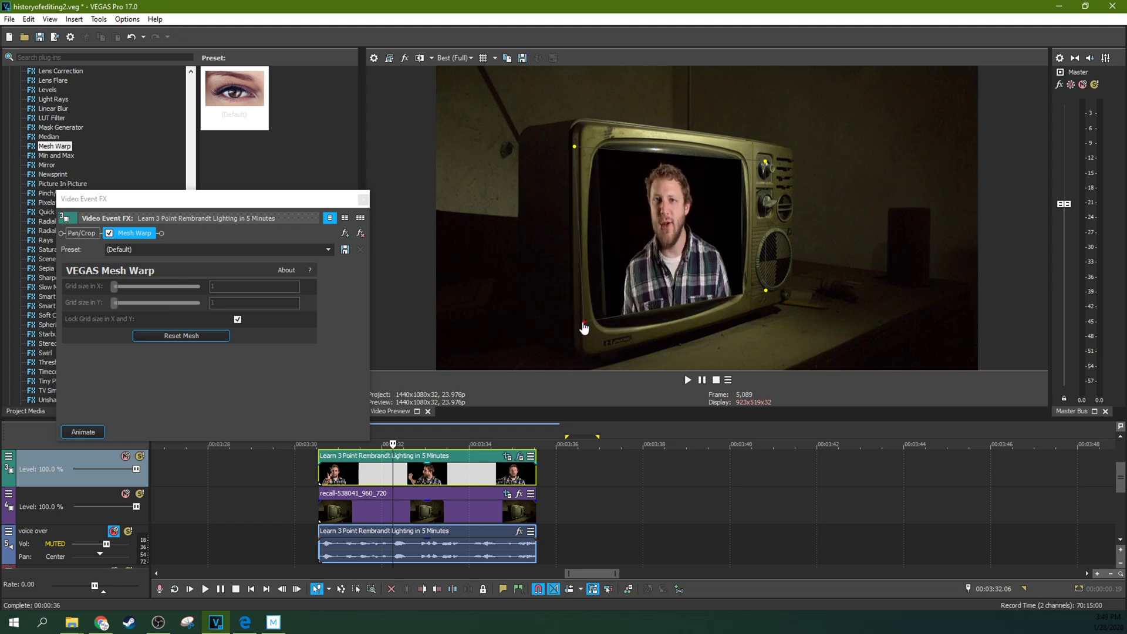
pyautogui.moveTo(579, 331); pyautogui.dragTo(577, 332)
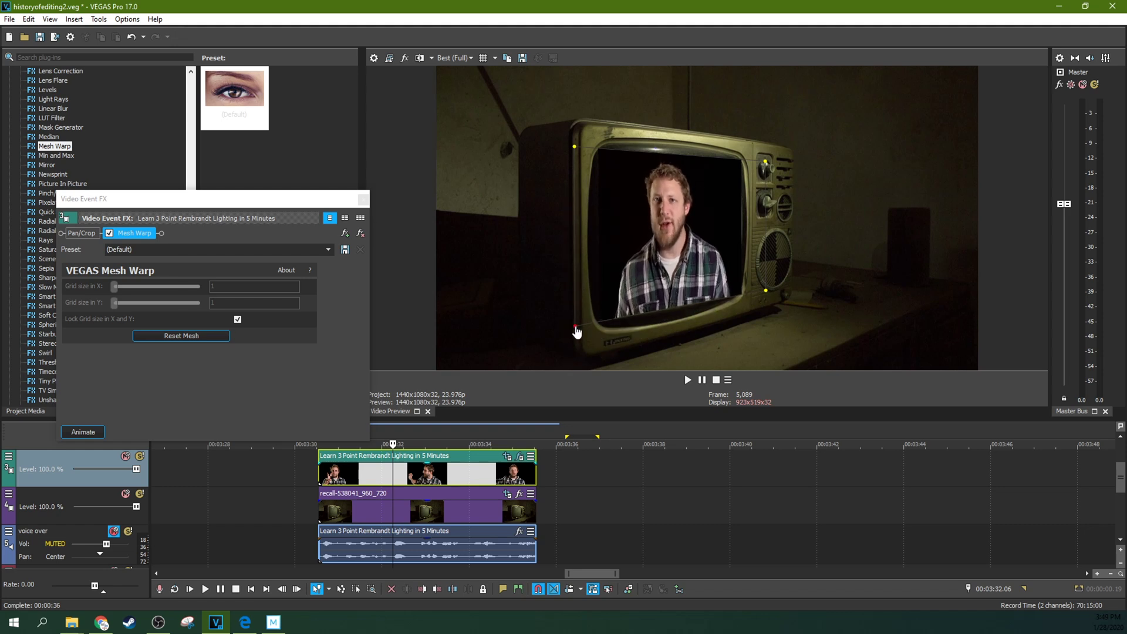
pyautogui.moveTo(575, 147); pyautogui.dragTo(578, 152)
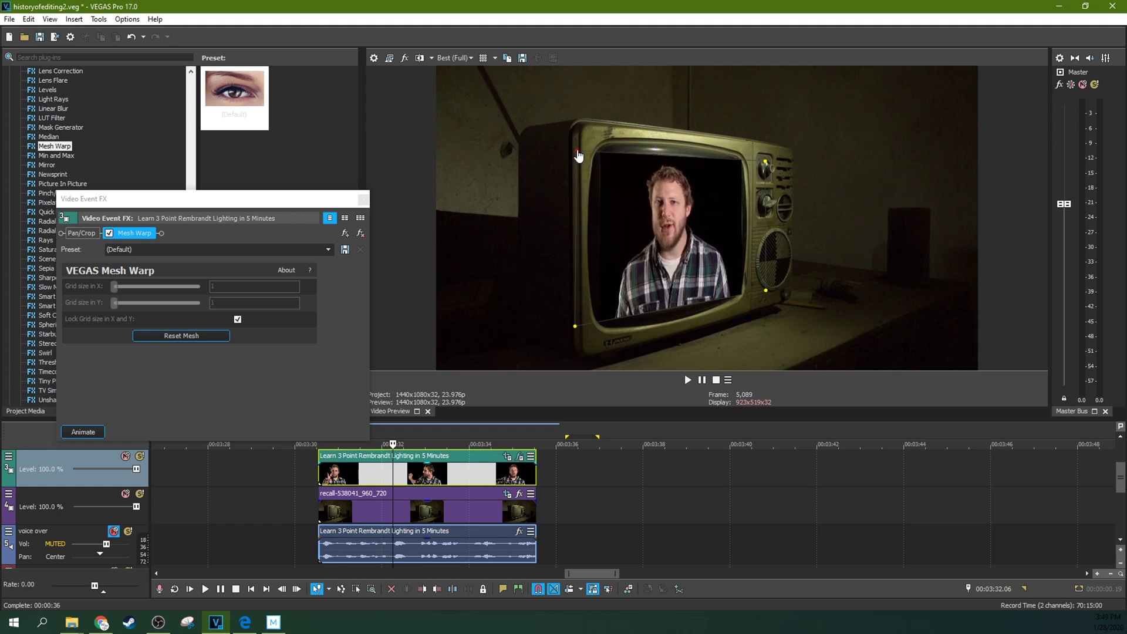
pyautogui.hotkey('ctrl', 'z')
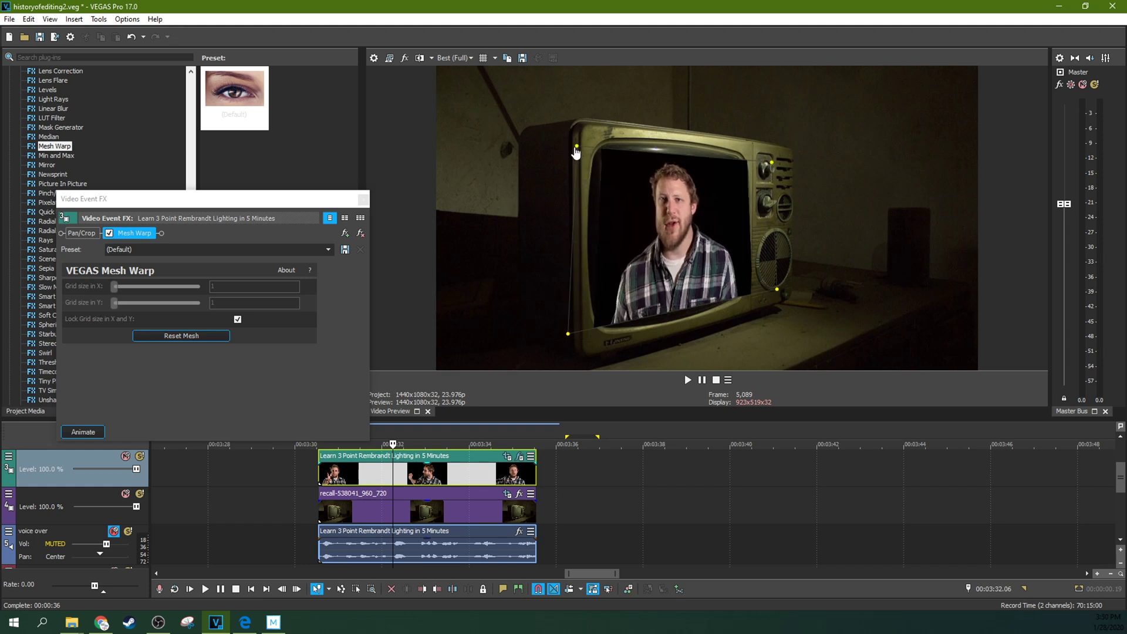
pyautogui.moveTo(575, 148)
pyautogui.mouseDown()
pyautogui.moveTo(550, 118)
pyautogui.moveTo(579, 154)
pyautogui.mouseUp()
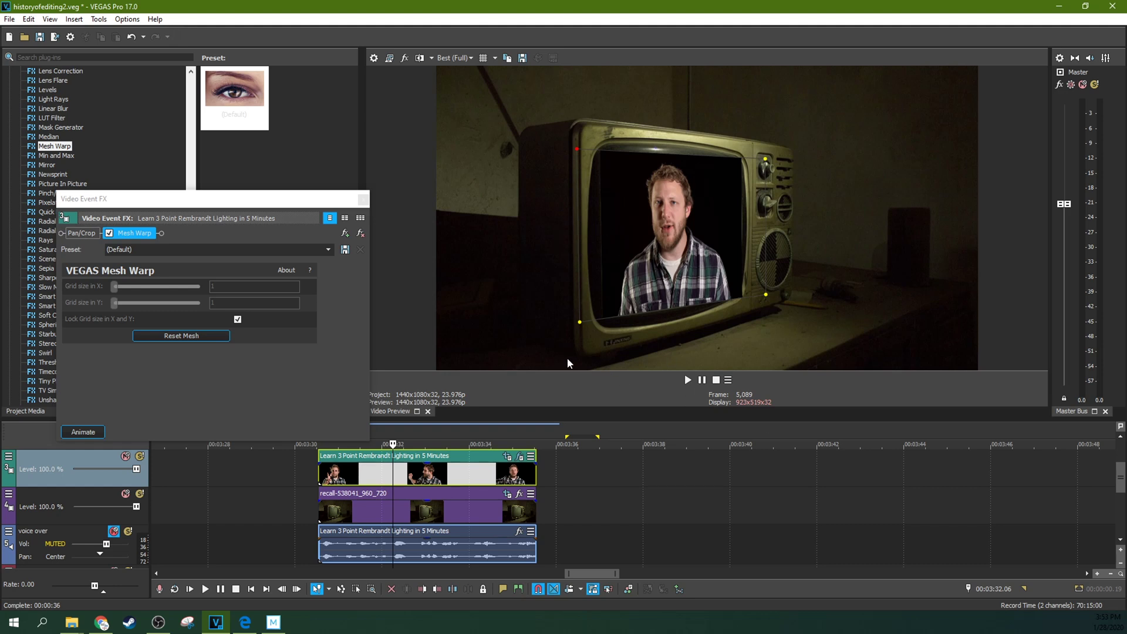
pyautogui.click(250, 339)
# Open the presenter clip's Pan/Crop mask at 00:00:00.00 with the Anchor Creation tool.
pyautogui.click(363, 200)
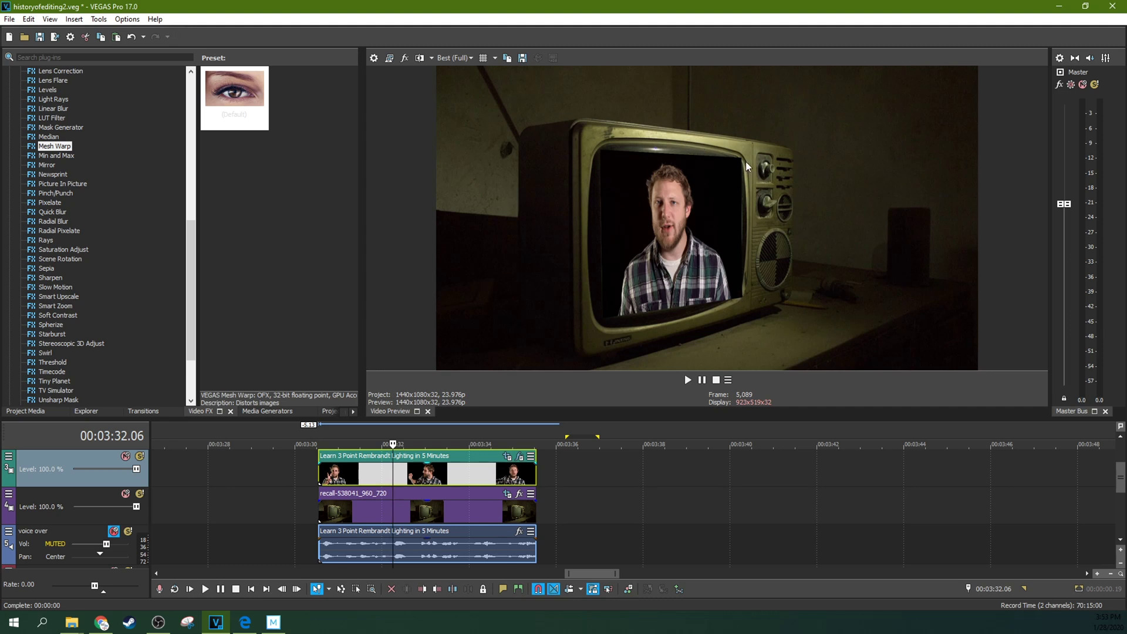
pyautogui.click(507, 458)
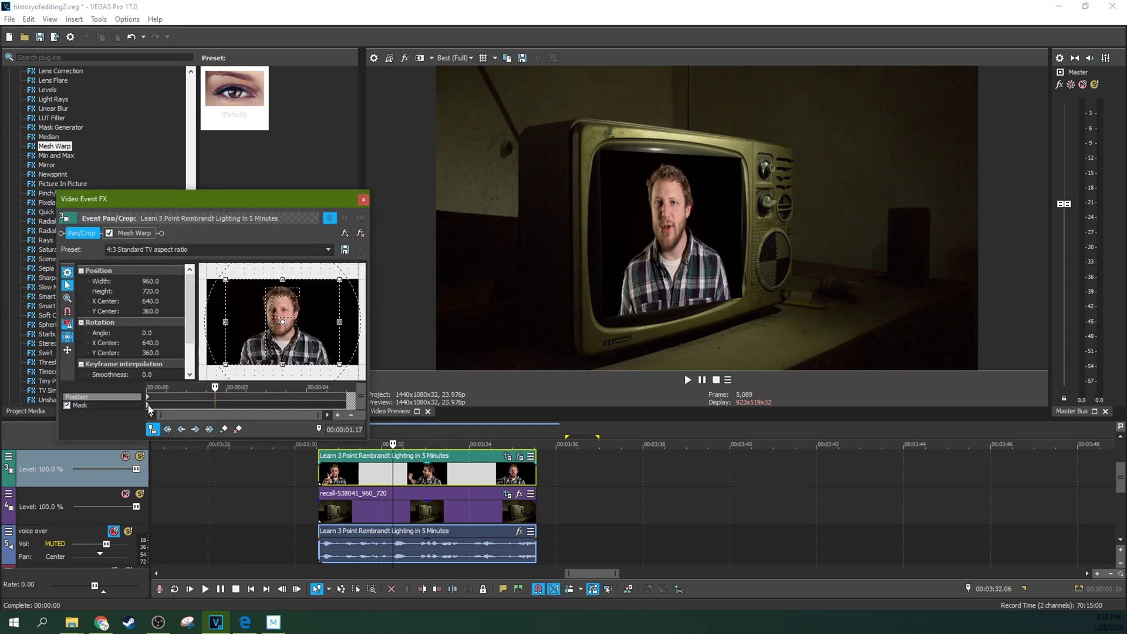
pyautogui.click(148, 406)
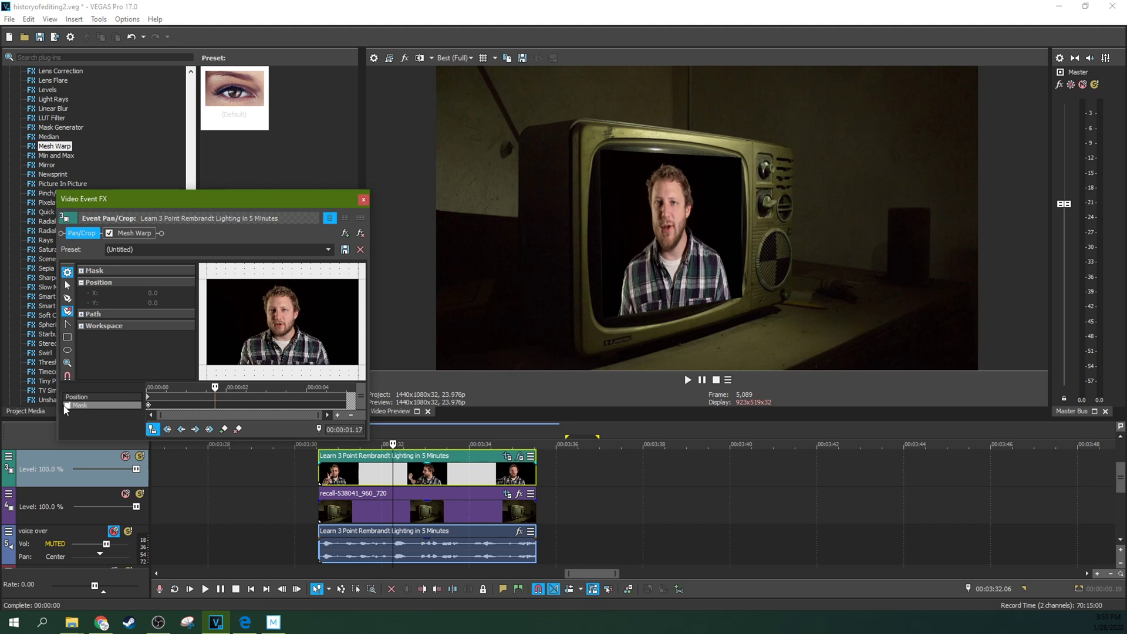
pyautogui.click(147, 405)
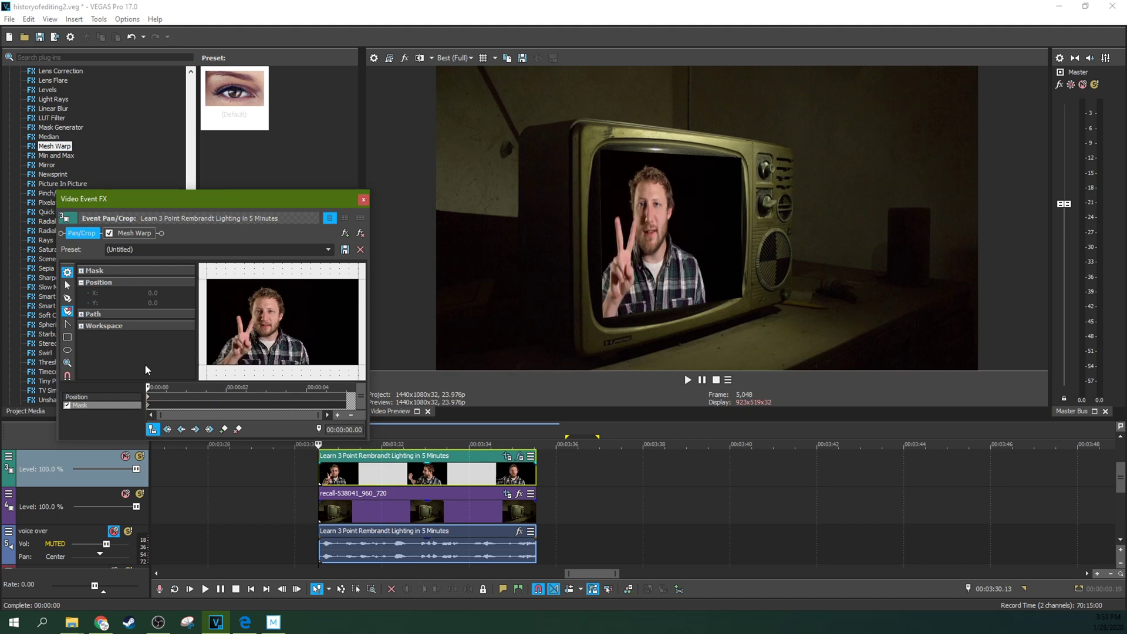
pyautogui.click(68, 299)
# Place mask points down the left edge, along the bottom and around the bottom-right corner.
pyautogui.click(210, 288)
pyautogui.click(205, 304)
pyautogui.click(203, 323)
pyautogui.click(204, 343)
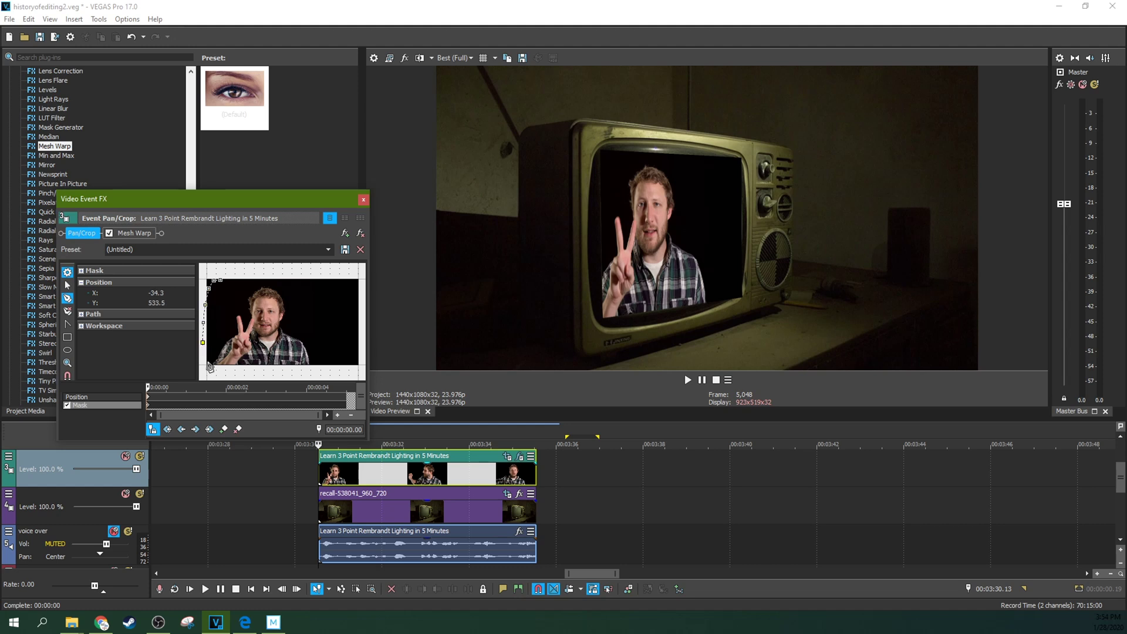
pyautogui.click(206, 358)
pyautogui.click(214, 366)
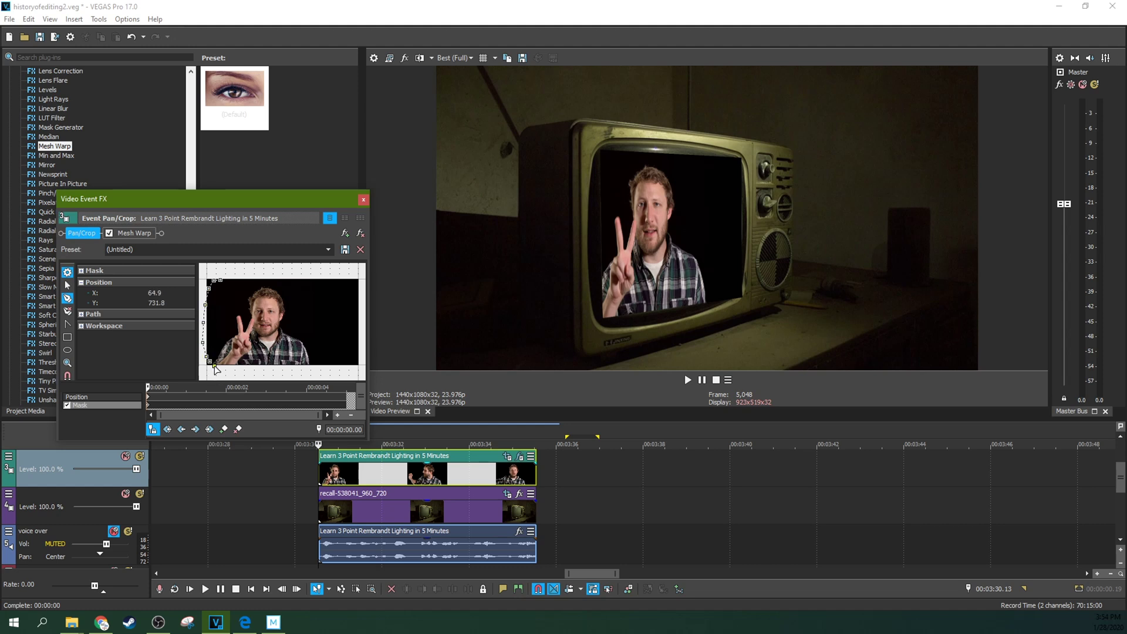
pyautogui.click(252, 369)
pyautogui.click(277, 370)
pyautogui.click(313, 369)
pyautogui.click(339, 358)
pyautogui.click(346, 354)
# Add mask points up the right edge and across the top, closing the path at the start.
pyautogui.click(355, 344)
pyautogui.click(361, 326)
pyautogui.click(361, 310)
pyautogui.click(354, 292)
pyautogui.click(339, 276)
pyautogui.click(331, 273)
pyautogui.click(309, 272)
pyautogui.click(283, 273)
pyautogui.click(257, 273)
pyautogui.click(221, 280)
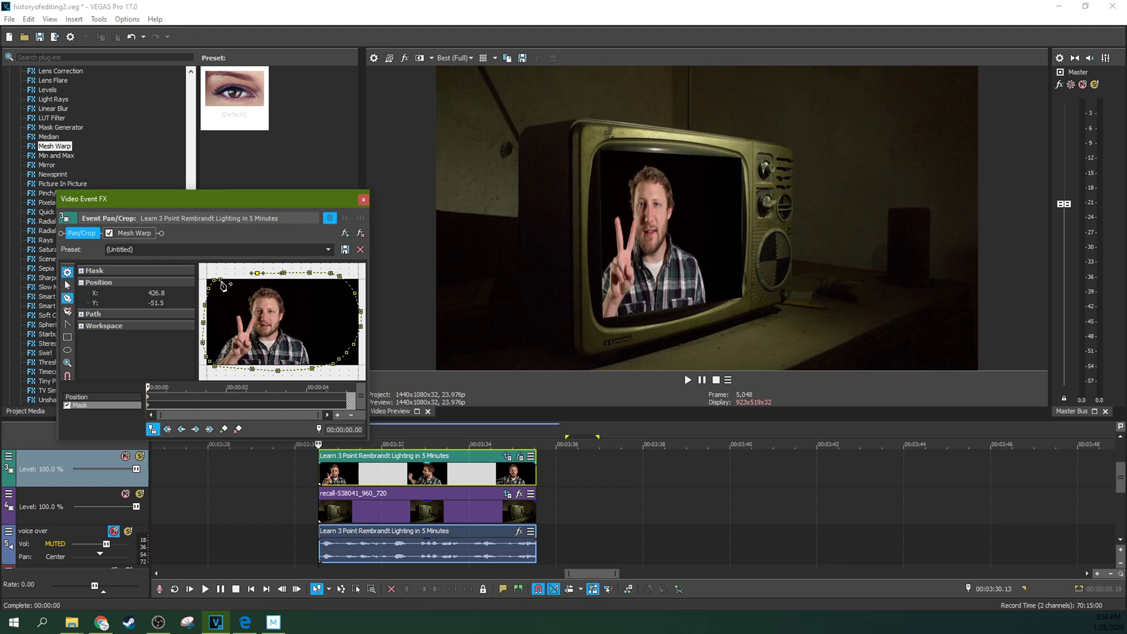
# Select the closed mask, switch to Normal Edit, and deselect it.
pyautogui.click(222, 281)
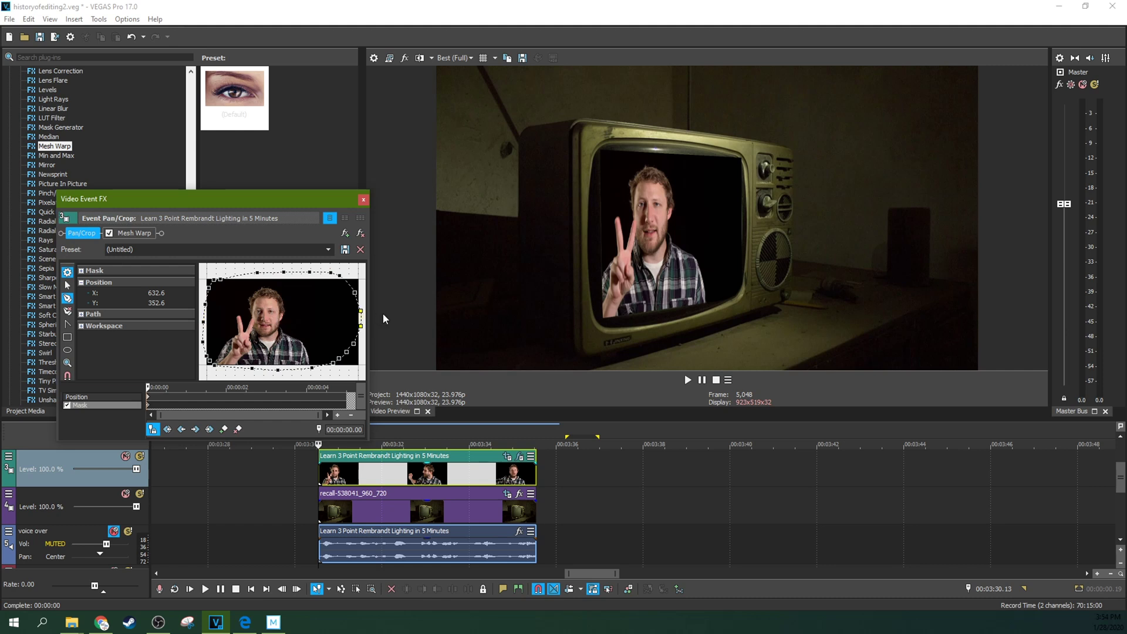
pyautogui.click(68, 285)
pyautogui.click(67, 286)
pyautogui.click(355, 293)
# Undo the accidental downward mask shift and return to the Normal Edit tool.
pyautogui.click(355, 296)
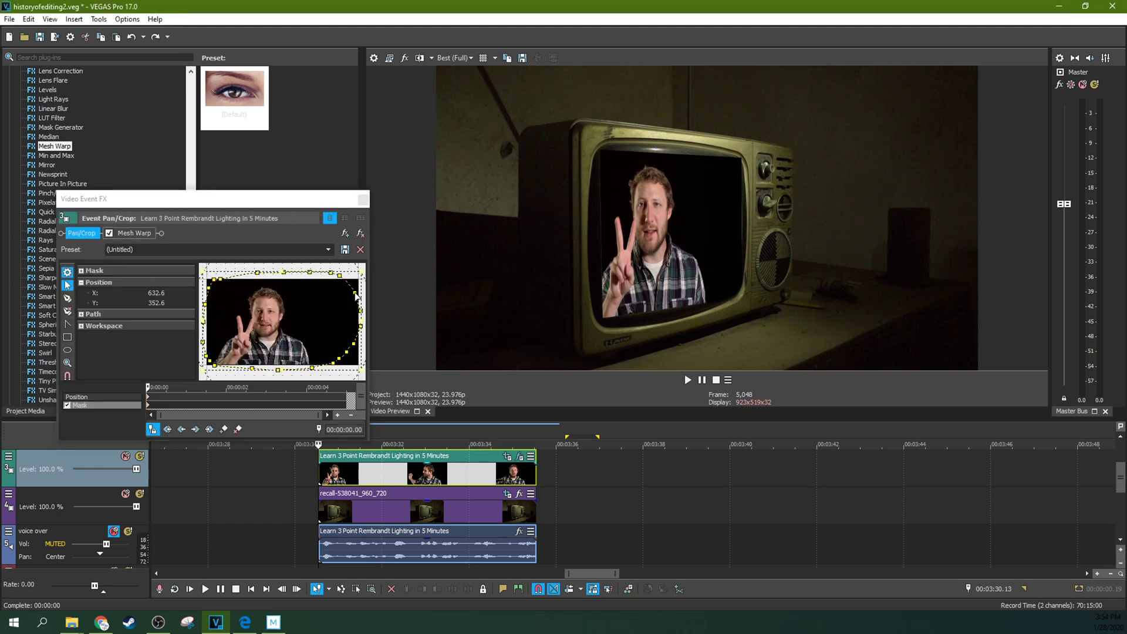
pyautogui.moveTo(355, 291); pyautogui.dragTo(354, 292)
pyautogui.hotkey('ctrl', 'z')
pyautogui.click(69, 300)
pyautogui.click(67, 284)
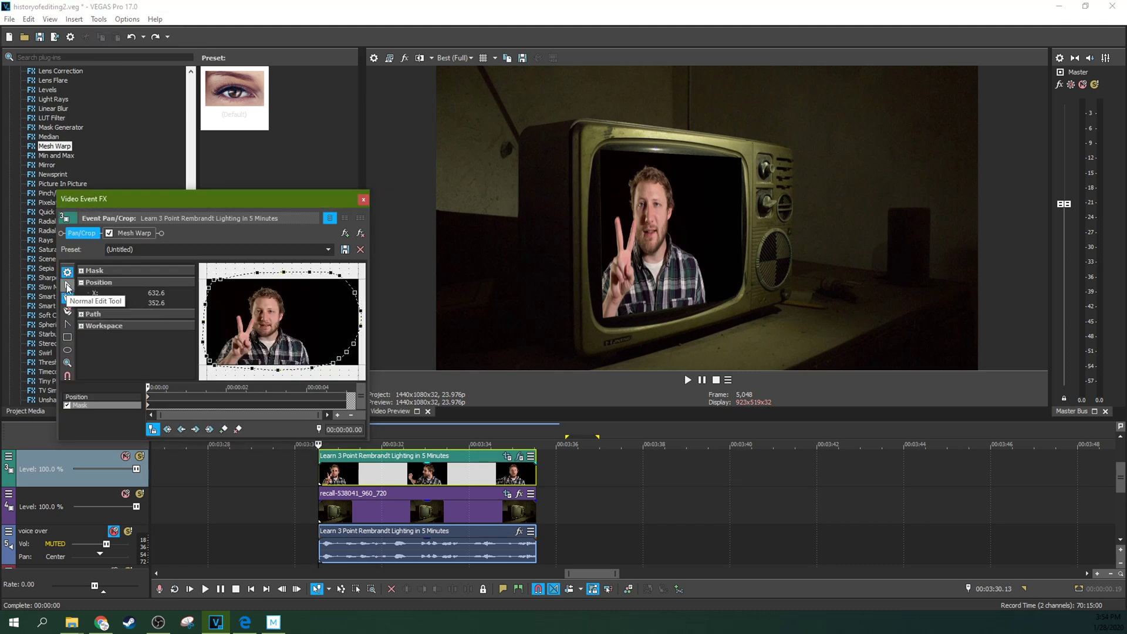
# Drag the mask's top-right control point to reshape that corner.
pyautogui.click(339, 273)
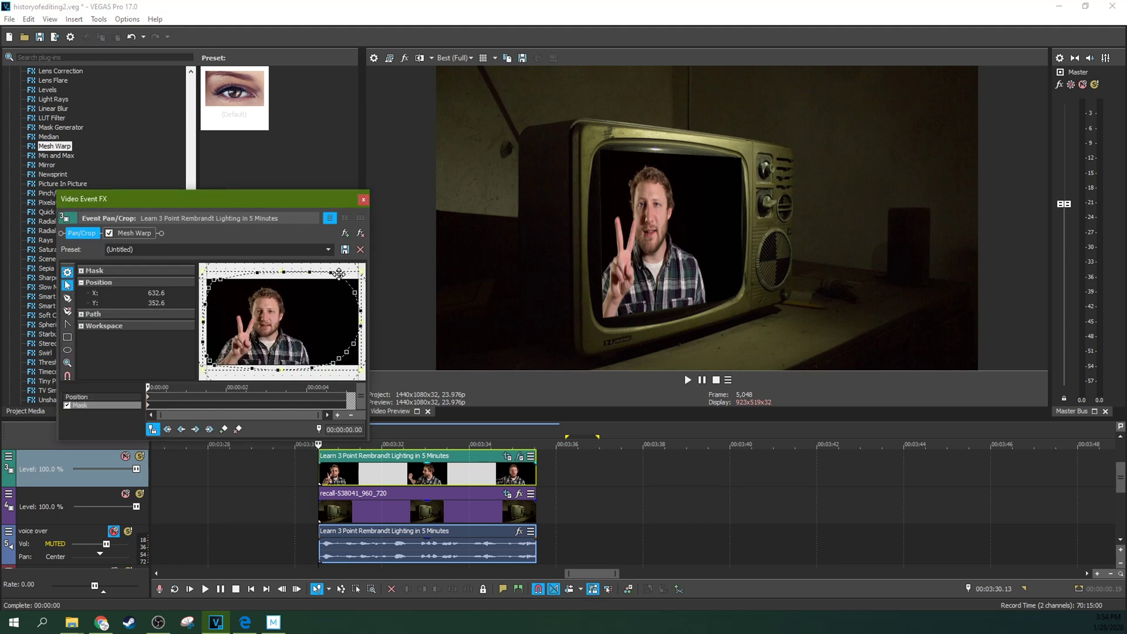
pyautogui.click(340, 276)
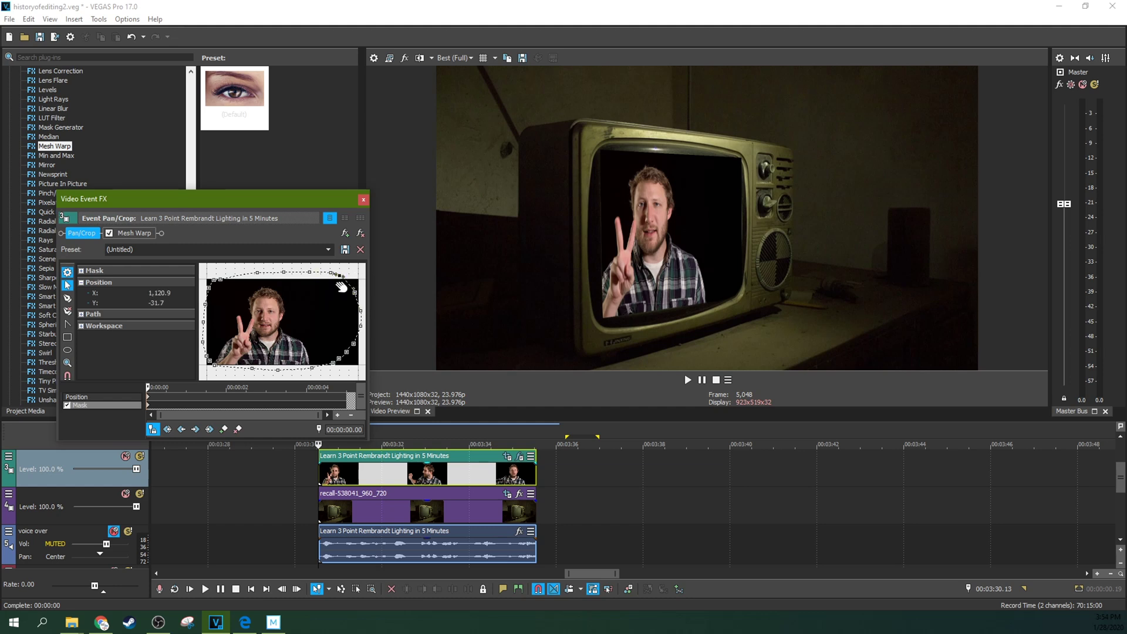
pyautogui.moveTo(341, 279)
pyautogui.mouseDown()
pyautogui.moveTo(338, 302)
pyautogui.moveTo(344, 274)
pyautogui.moveTo(323, 276)
pyautogui.moveTo(333, 283)
pyautogui.mouseUp()
pyautogui.click(147, 397)
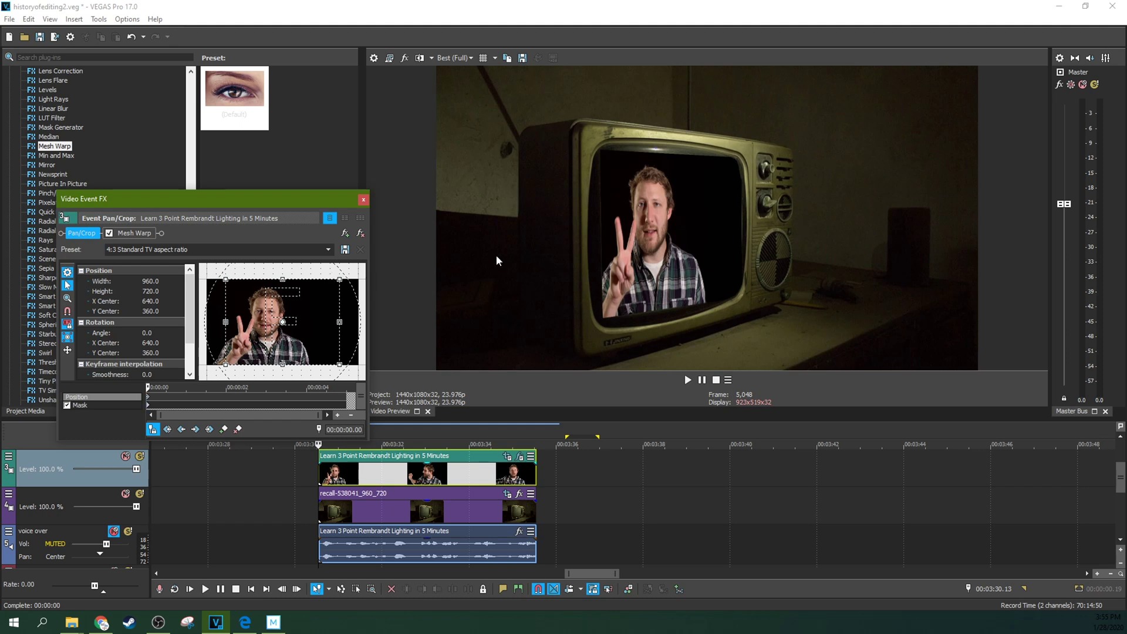
# Drag the top-right, right-side, bottom and bottom-left mask points to round the outline.
pyautogui.click(148, 406)
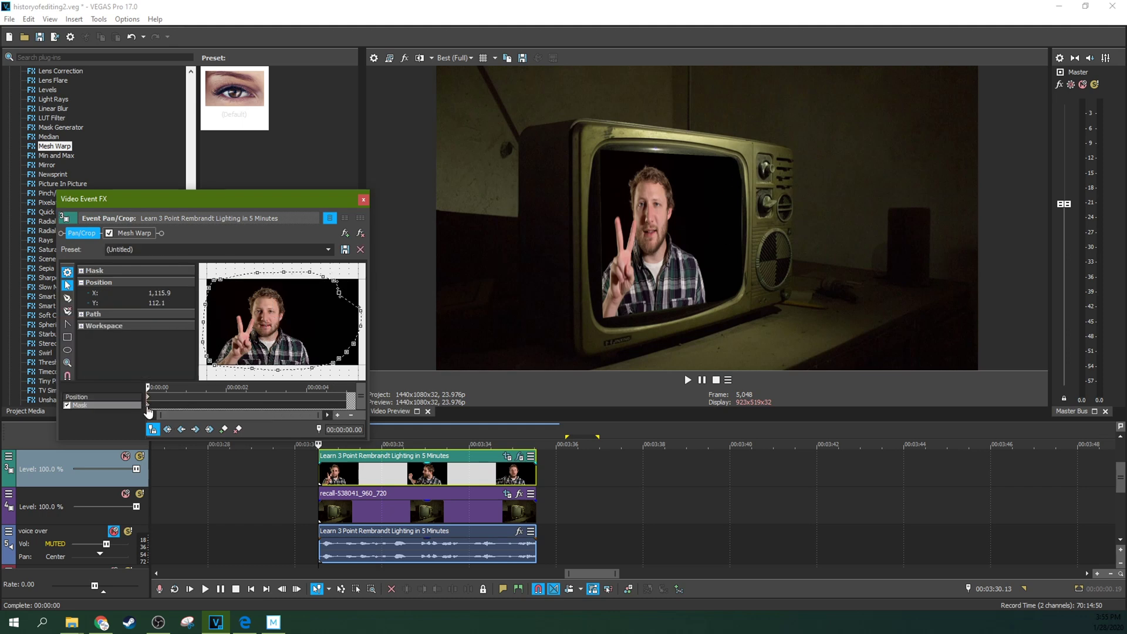
pyautogui.moveTo(332, 283); pyautogui.dragTo(341, 292)
pyautogui.moveTo(339, 291); pyautogui.dragTo(291, 275)
pyautogui.moveTo(334, 367); pyautogui.dragTo(336, 361)
pyautogui.moveTo(343, 360)
pyautogui.mouseDown()
pyautogui.moveTo(356, 355)
pyautogui.moveTo(351, 336)
pyautogui.moveTo(340, 345)
pyautogui.moveTo(363, 328)
pyautogui.moveTo(349, 307)
pyautogui.moveTo(347, 355)
pyautogui.moveTo(337, 354)
pyautogui.mouseUp()
pyautogui.moveTo(338, 367)
pyautogui.mouseDown()
pyautogui.moveTo(329, 377)
pyautogui.moveTo(327, 363)
pyautogui.mouseUp()
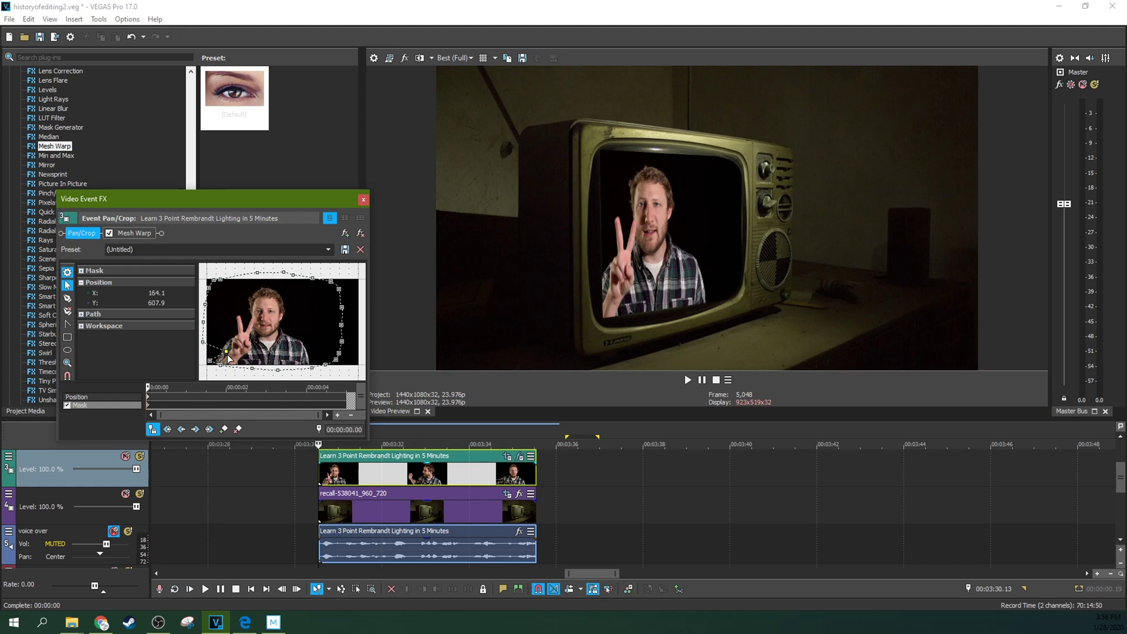
pyautogui.moveTo(229, 355)
pyautogui.mouseDown()
pyautogui.moveTo(222, 364)
pyautogui.moveTo(236, 367)
pyautogui.moveTo(214, 365)
pyautogui.moveTo(234, 363)
pyautogui.moveTo(230, 371)
pyautogui.moveTo(224, 360)
pyautogui.moveTo(207, 374)
pyautogui.moveTo(209, 350)
pyautogui.moveTo(233, 368)
pyautogui.mouseUp()
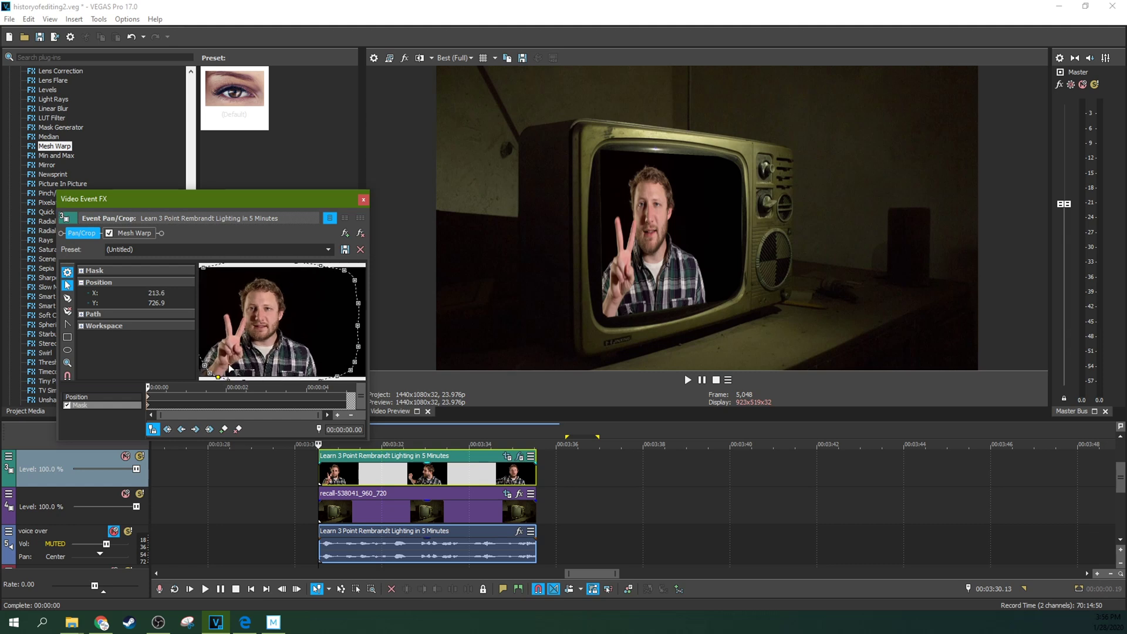
# Reposition the three mask points around the bottom-left corner of the presenter clip.
pyautogui.scroll(3, 228, 364)
pyautogui.moveTo(254, 353); pyautogui.dragTo(375, 292)
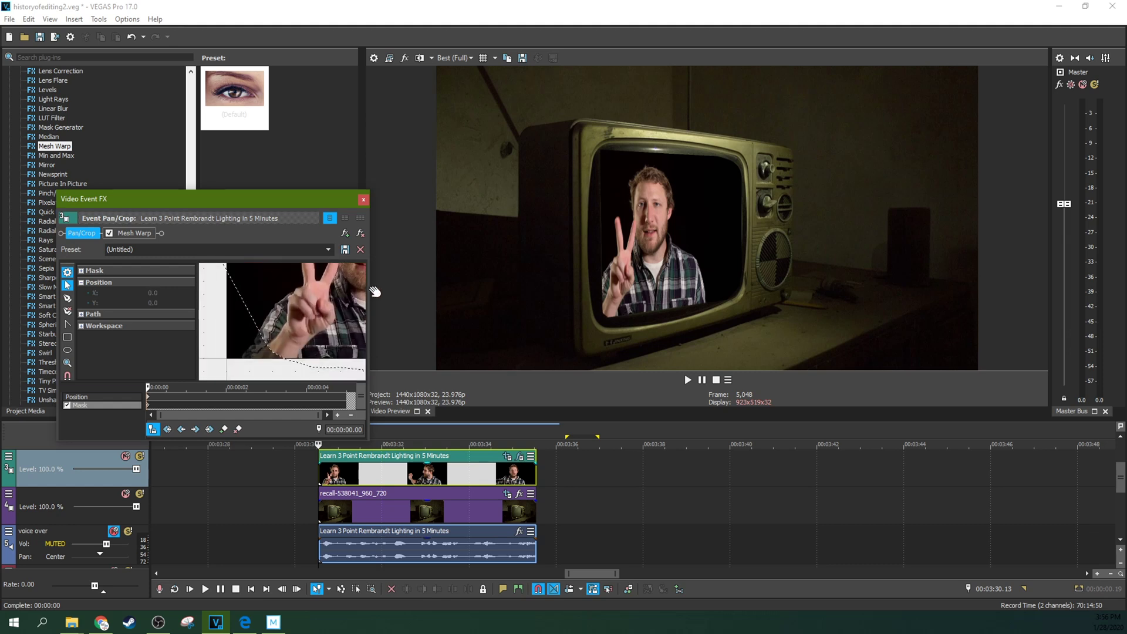
pyautogui.click(234, 325)
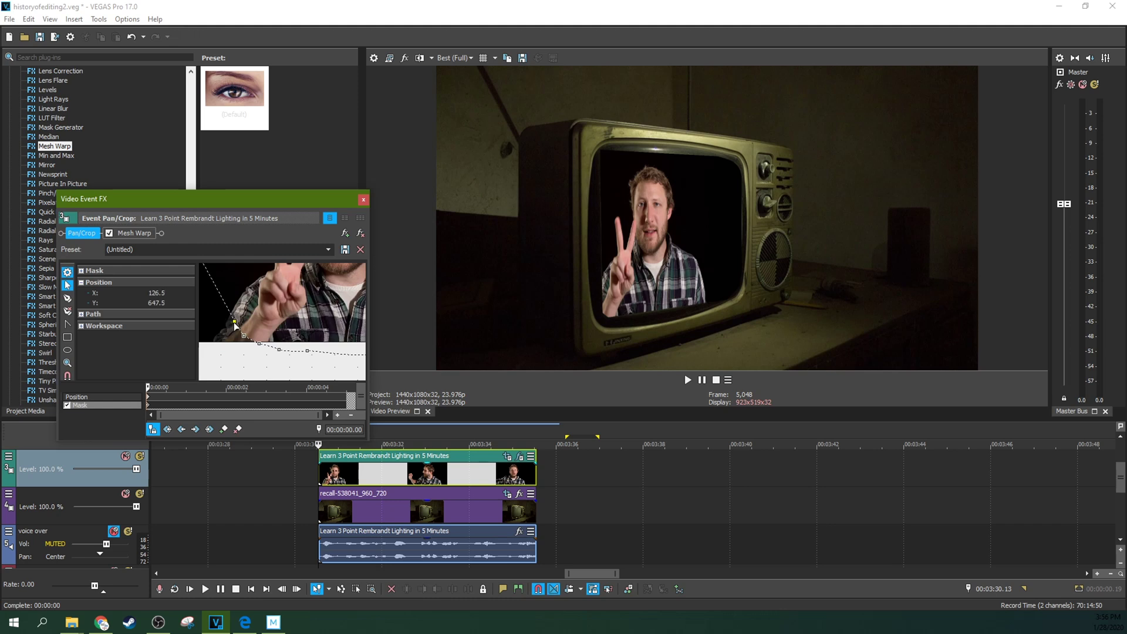
pyautogui.moveTo(235, 324); pyautogui.dragTo(237, 309)
pyautogui.click(279, 350)
pyautogui.moveTo(278, 350); pyautogui.dragTo(280, 345)
pyautogui.click(259, 343)
pyautogui.moveTo(258, 343); pyautogui.dragTo(242, 327)
# Give the bottom-left mask point Bézier handles and pull them to round that corner.
pyautogui.click(68, 326)
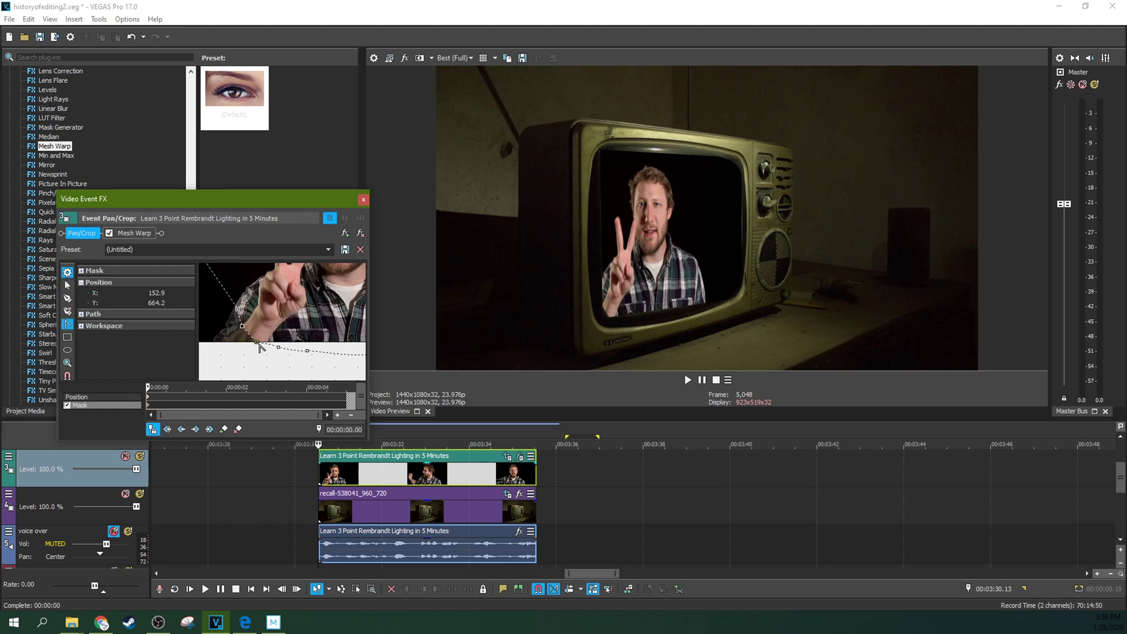
pyautogui.click(258, 343)
pyautogui.scroll(2, 264, 343)
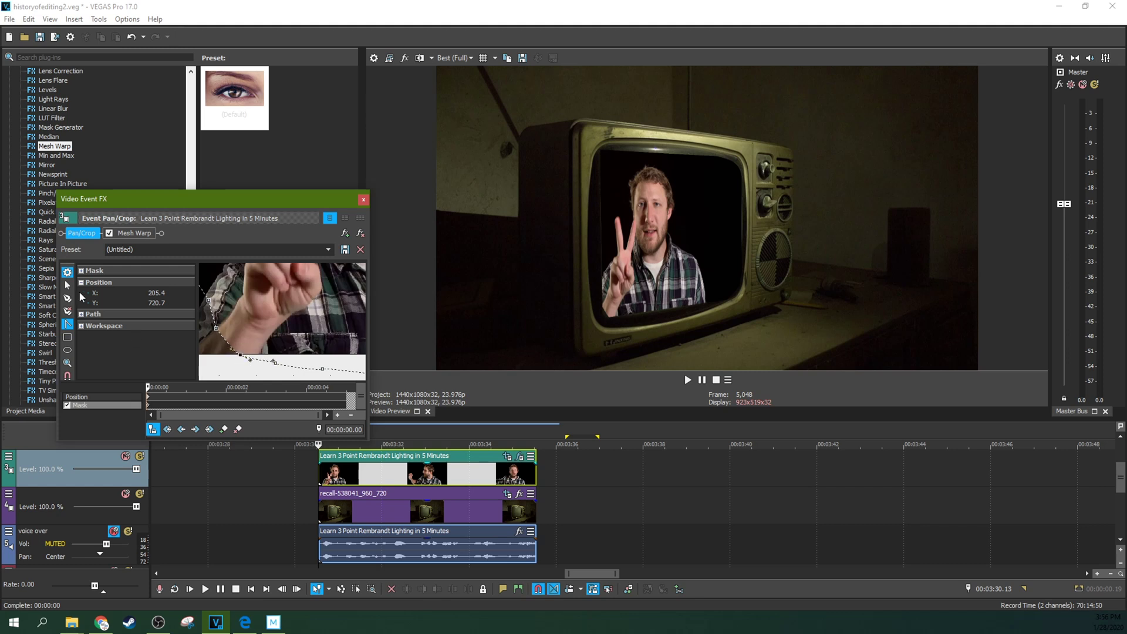
pyautogui.click(68, 284)
pyautogui.moveTo(255, 359); pyautogui.dragTo(205, 333)
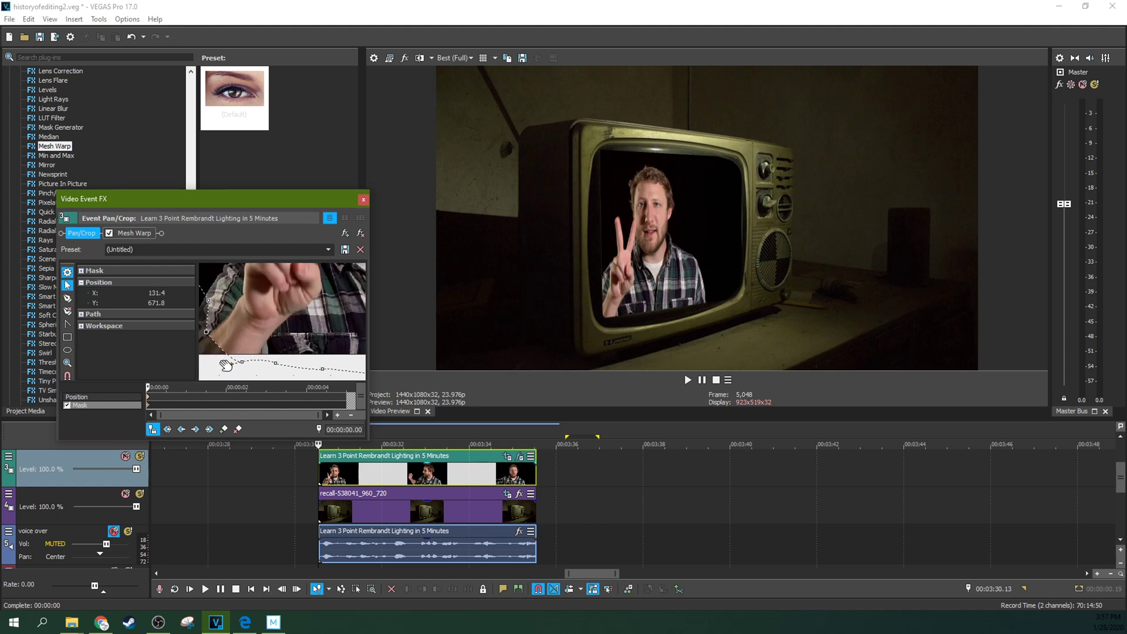
pyautogui.click(232, 370)
pyautogui.moveTo(233, 375); pyautogui.dragTo(273, 363)
pyautogui.moveTo(209, 331); pyautogui.dragTo(213, 294)
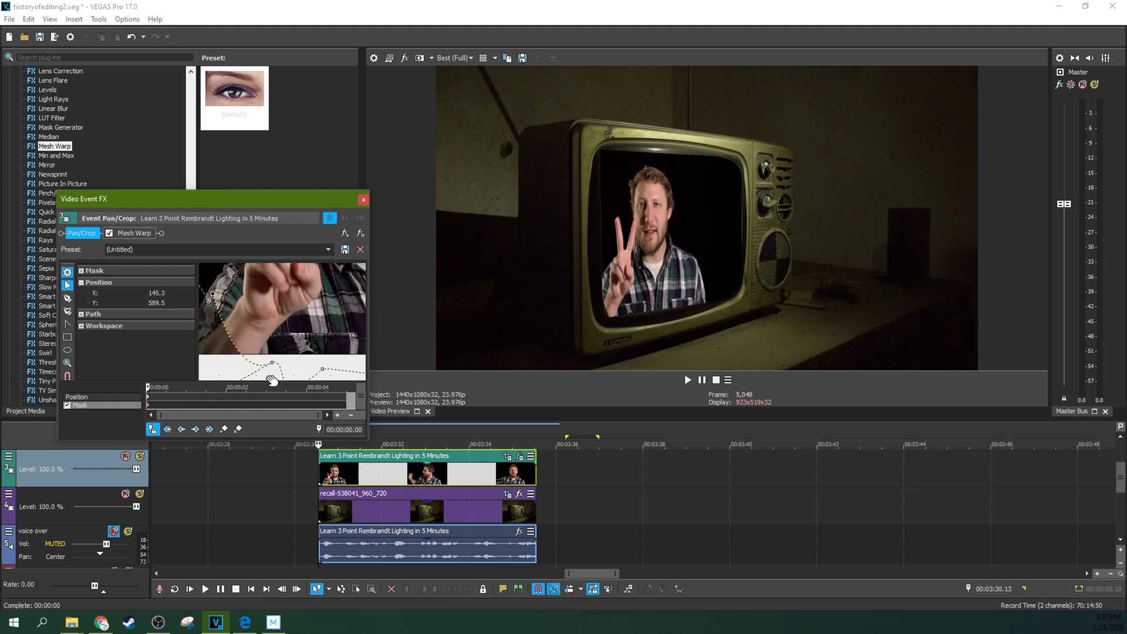
pyautogui.moveTo(274, 363); pyautogui.dragTo(271, 355)
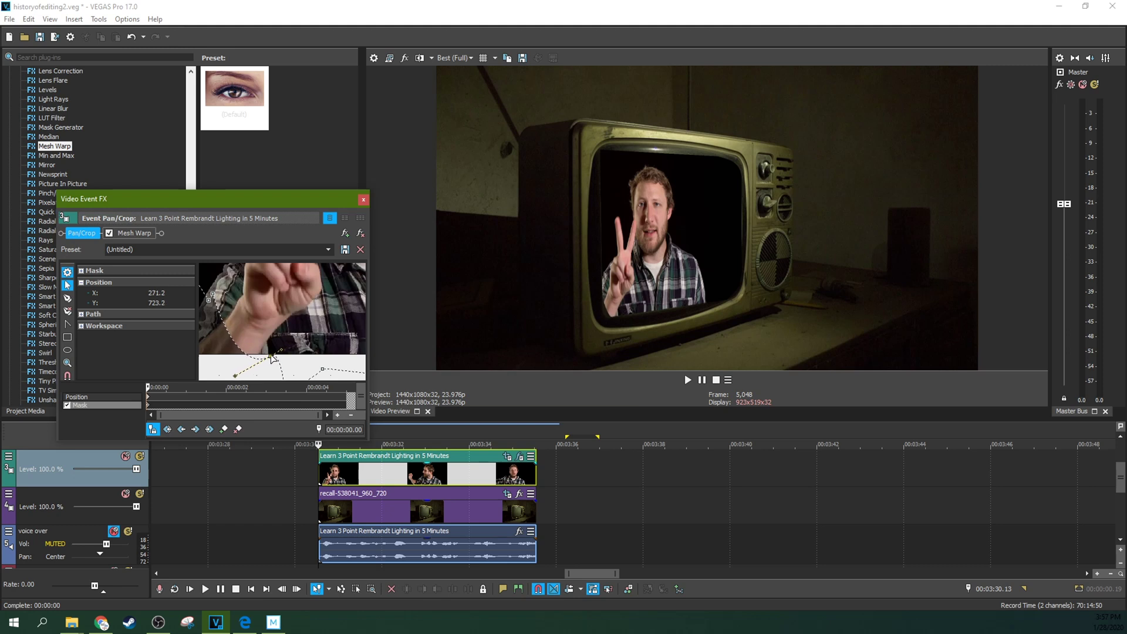
pyautogui.click(209, 298)
pyautogui.moveTo(209, 302); pyautogui.dragTo(199, 335)
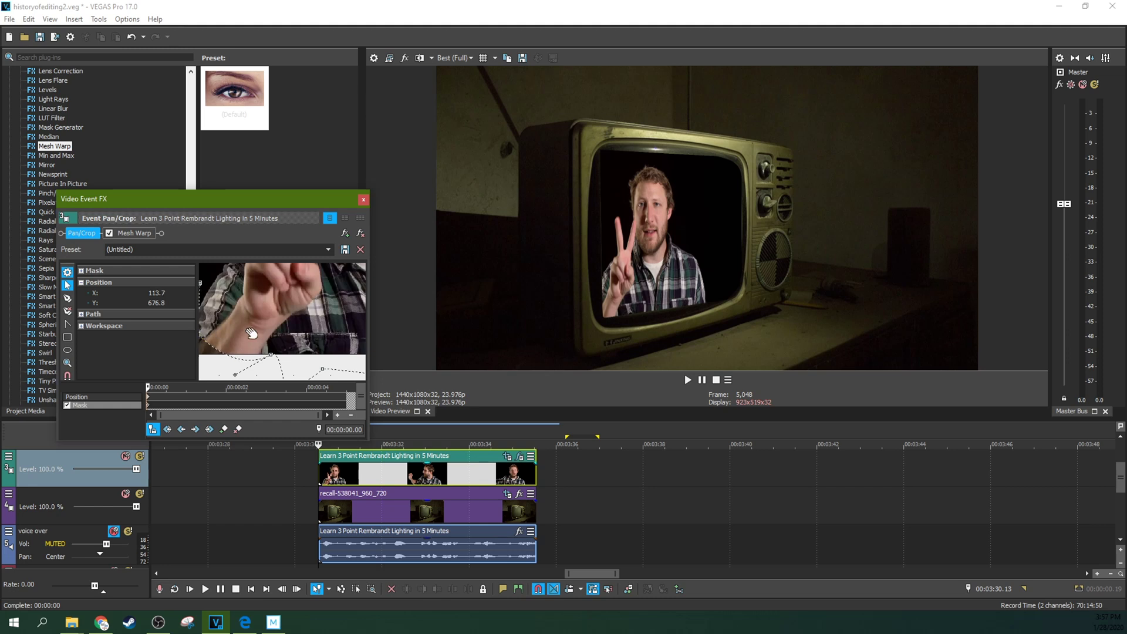
# Move the mask's top-left corner point down-left to start rounding that corner.
pyautogui.scroll(-3, 252, 333)
pyautogui.scroll(-3, 252, 333)
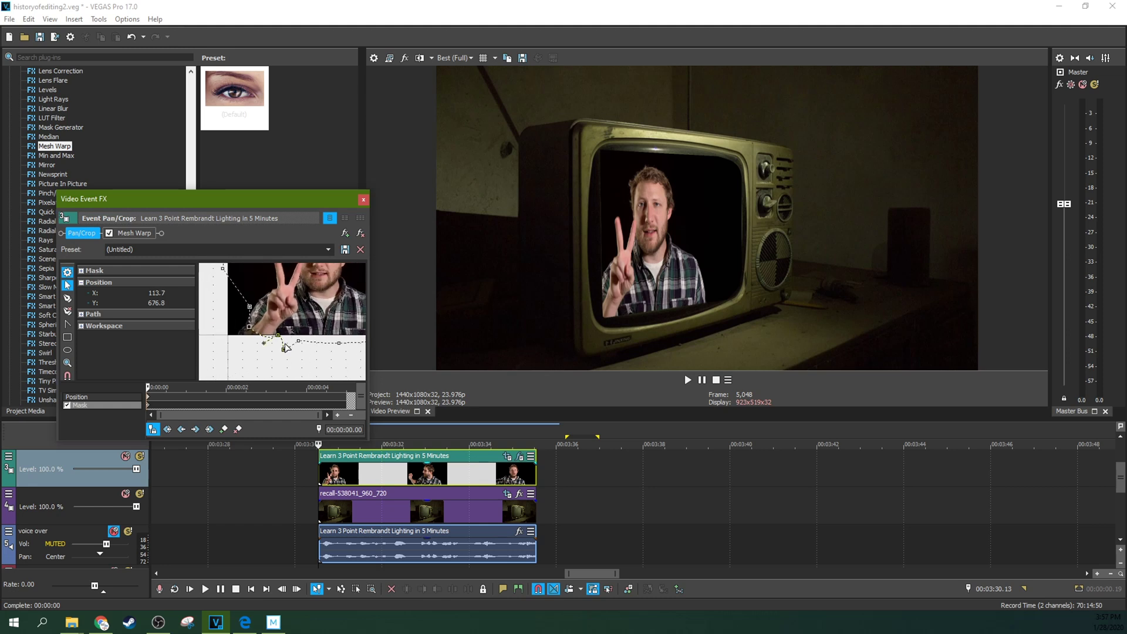
pyautogui.moveTo(236, 297); pyautogui.dragTo(247, 359)
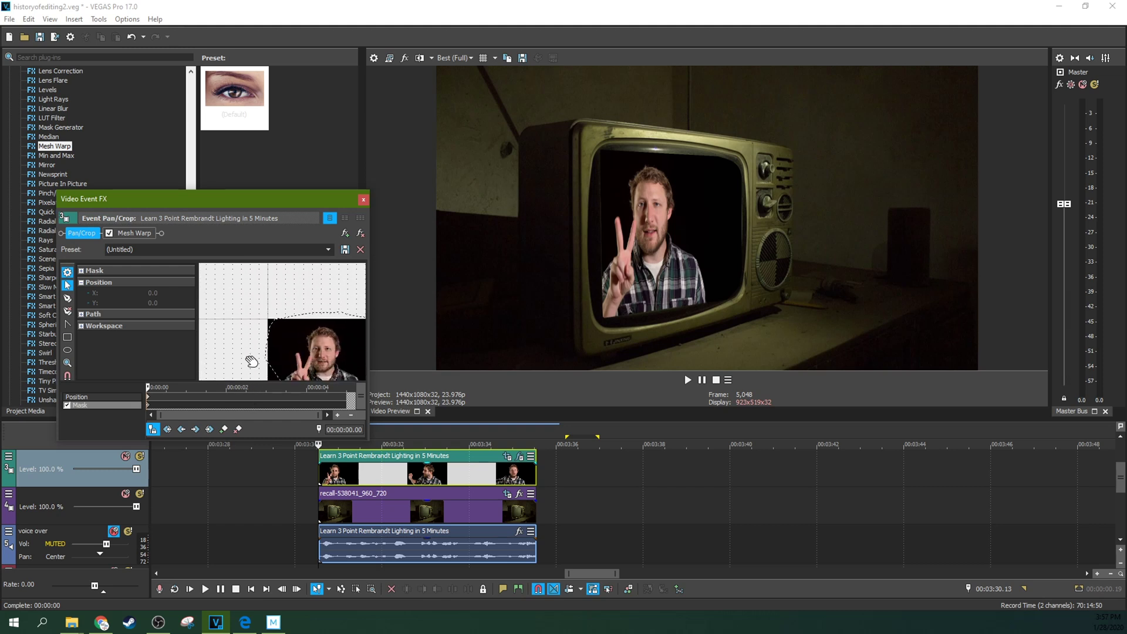
pyautogui.click(279, 312)
pyautogui.moveTo(280, 314)
pyautogui.mouseDown()
pyautogui.moveTo(272, 325)
pyautogui.moveTo(291, 323)
pyautogui.moveTo(290, 339)
pyautogui.moveTo(289, 316)
pyautogui.mouseUp()
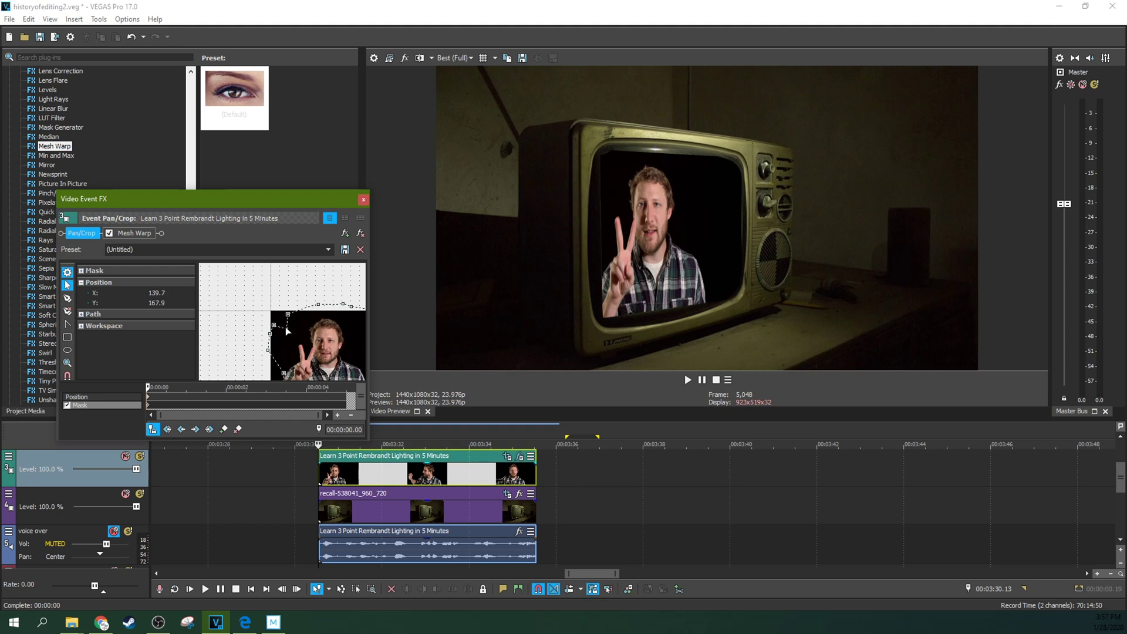
# Adjust the top-left mask points and curve to round that corner, then close Video Event FX.
pyautogui.moveTo(292, 318); pyautogui.dragTo(290, 315)
pyautogui.moveTo(281, 327); pyautogui.dragTo(285, 366)
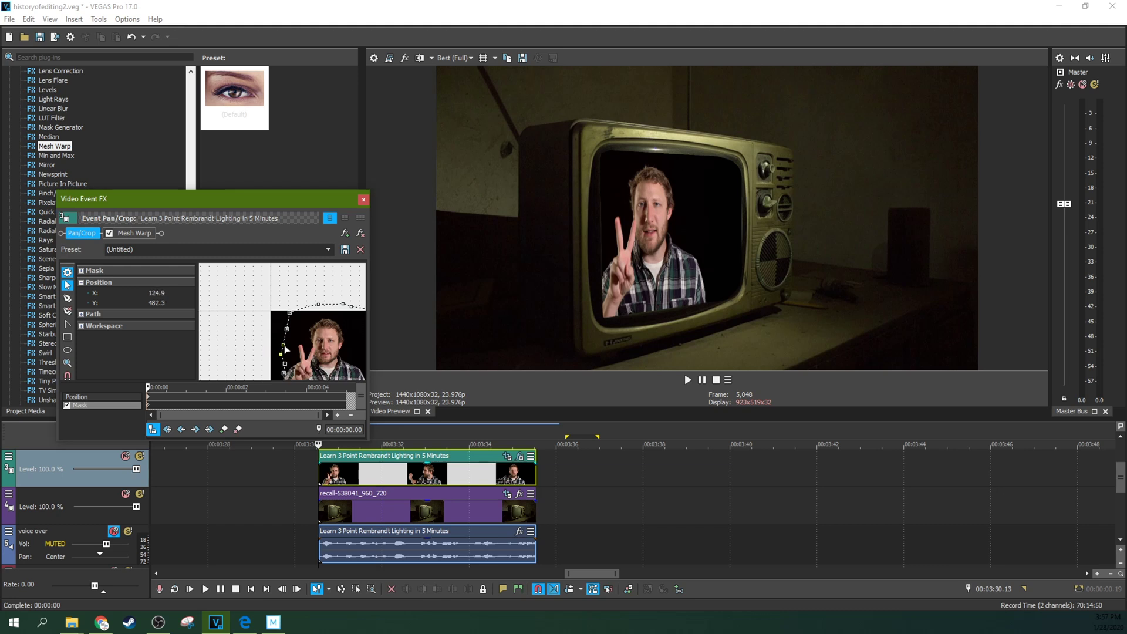
pyautogui.click(289, 313)
pyautogui.moveTo(290, 317); pyautogui.dragTo(288, 325)
pyautogui.scroll(3, 287, 324)
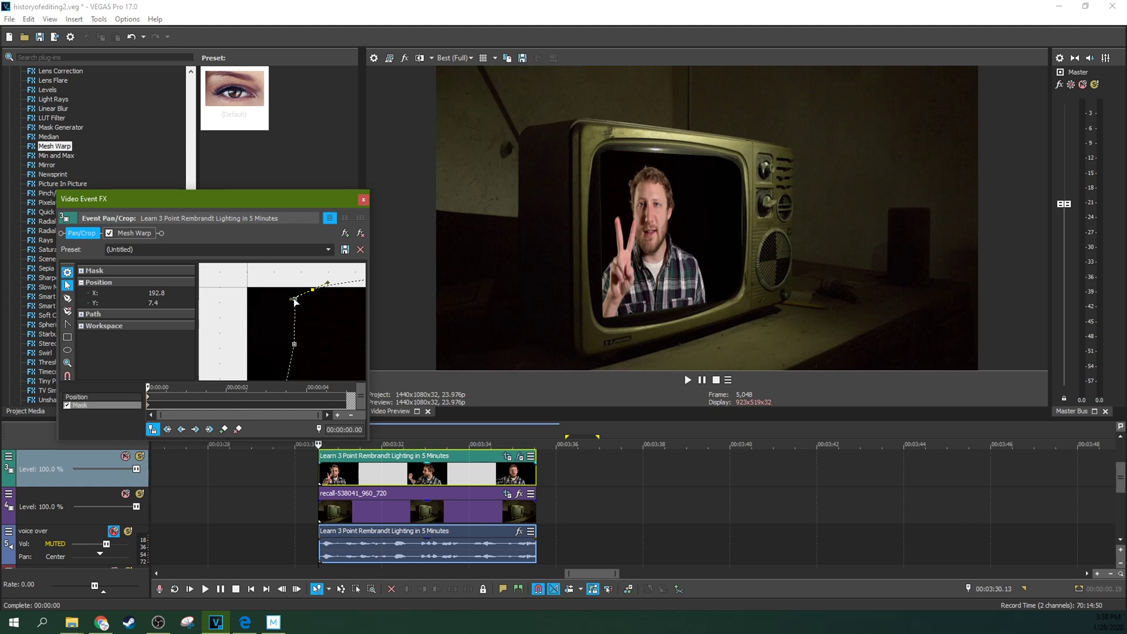
pyautogui.moveTo(296, 302); pyautogui.dragTo(317, 292)
pyautogui.click(364, 199)
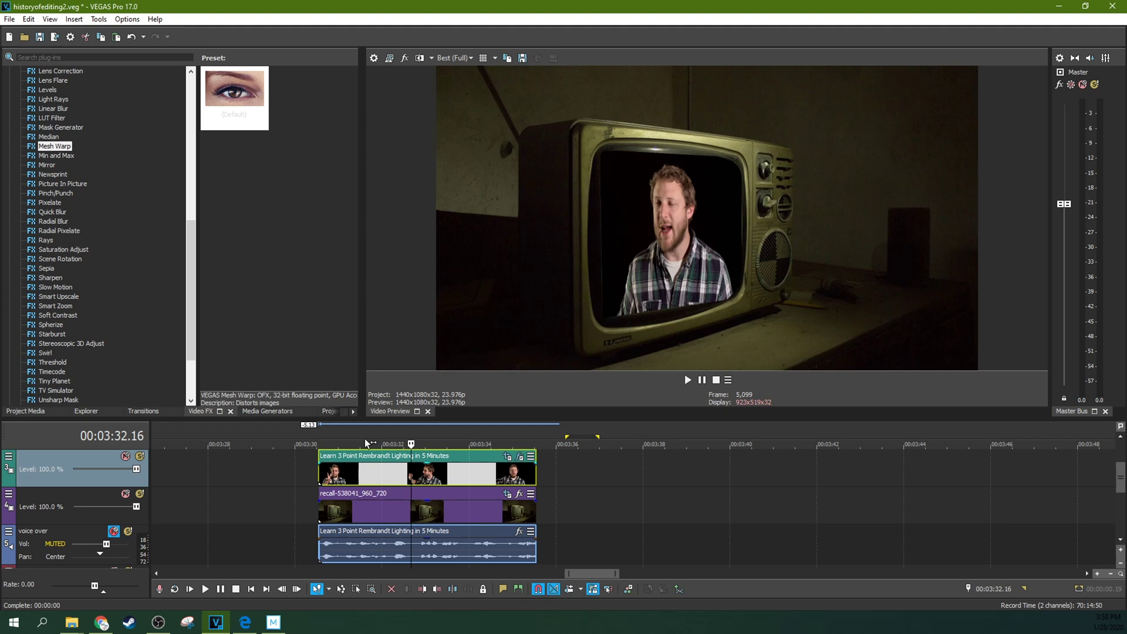
# Select Cookie Cutter in the Video FX list and pick its 'Square, Center, White Border' preset.
pyautogui.click(74, 259)
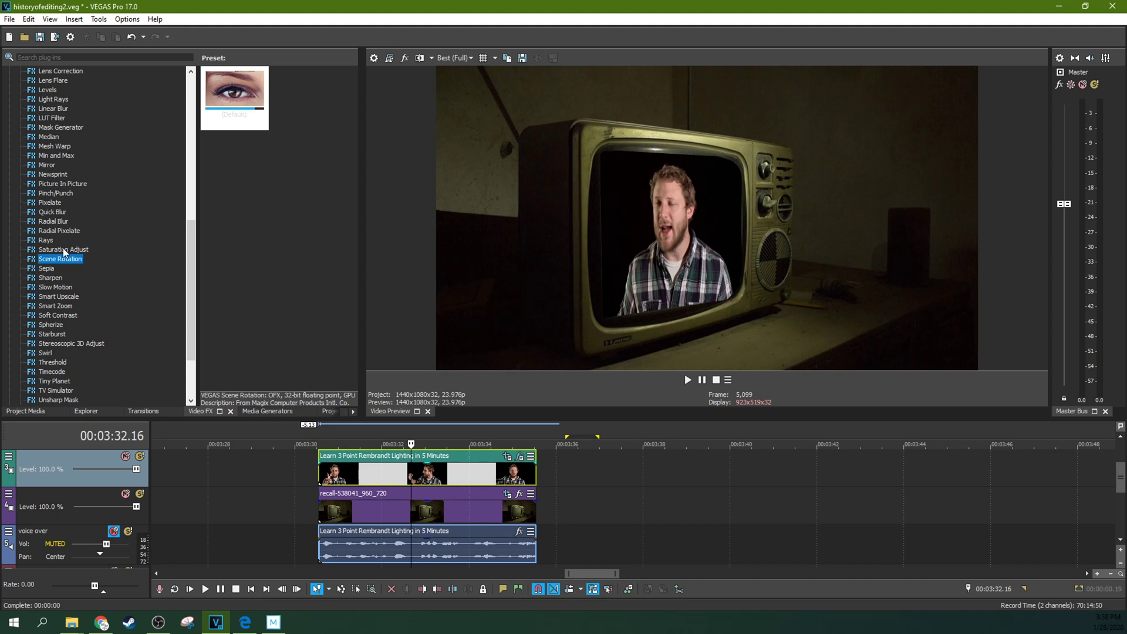
pyautogui.click(37, 280)
pyautogui.press('c')
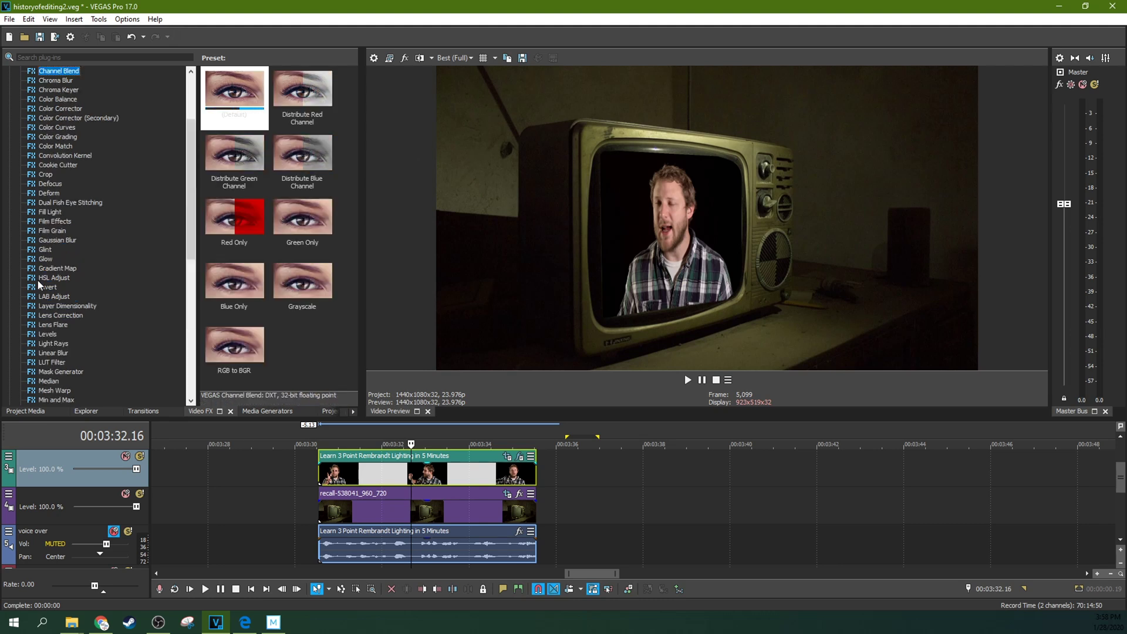
pyautogui.click(55, 97)
pyautogui.click(62, 117)
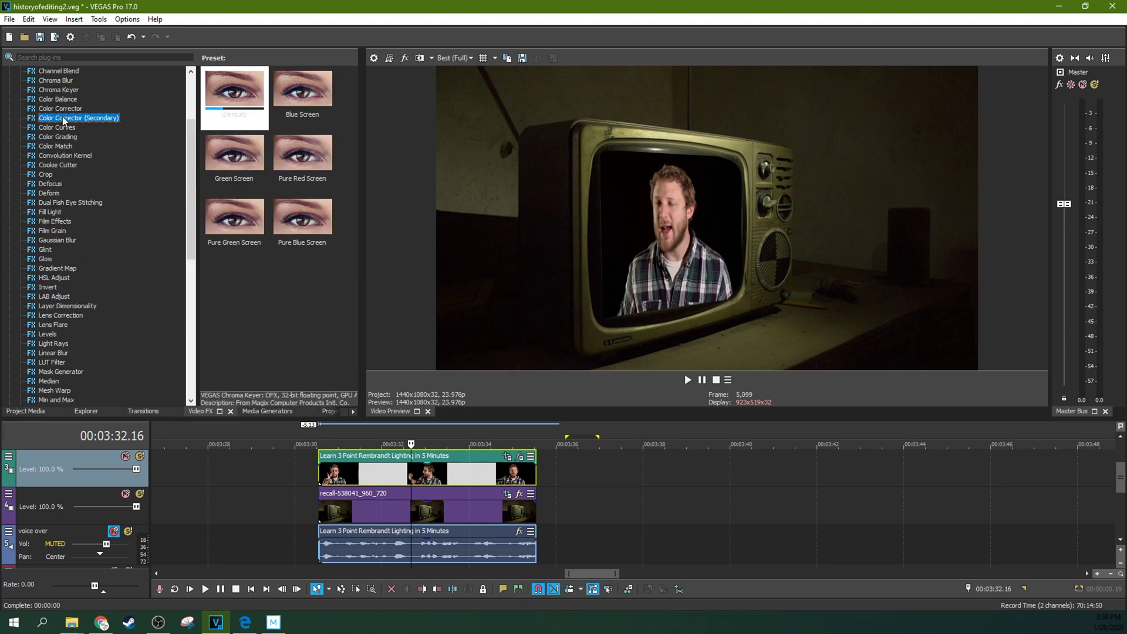
pyautogui.click(62, 129)
pyautogui.click(60, 167)
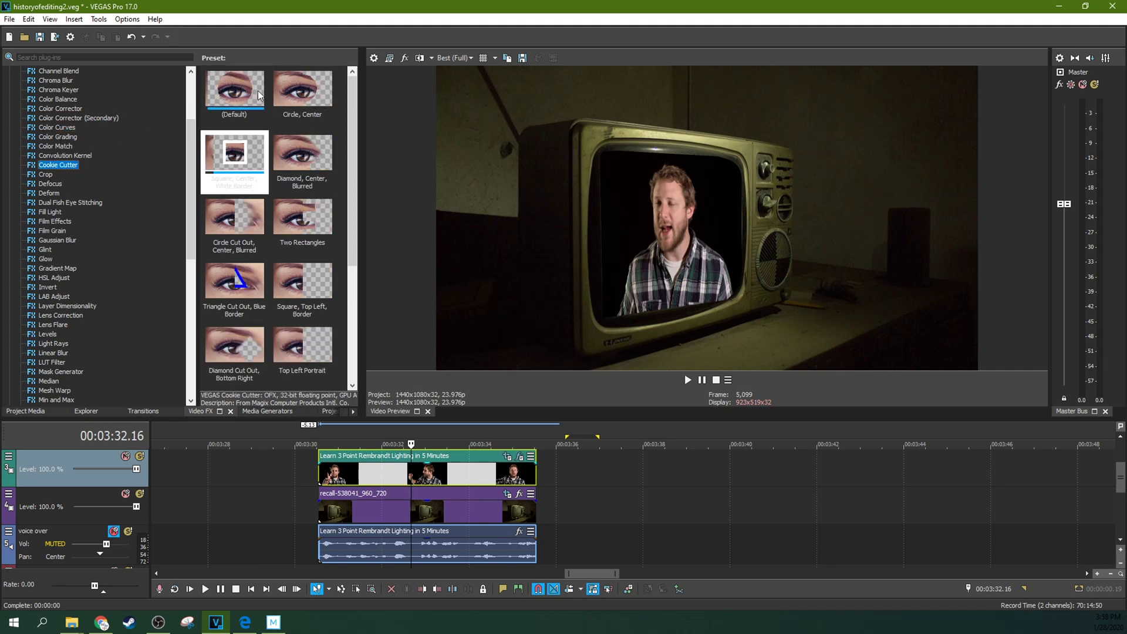
pyautogui.click(234, 156)
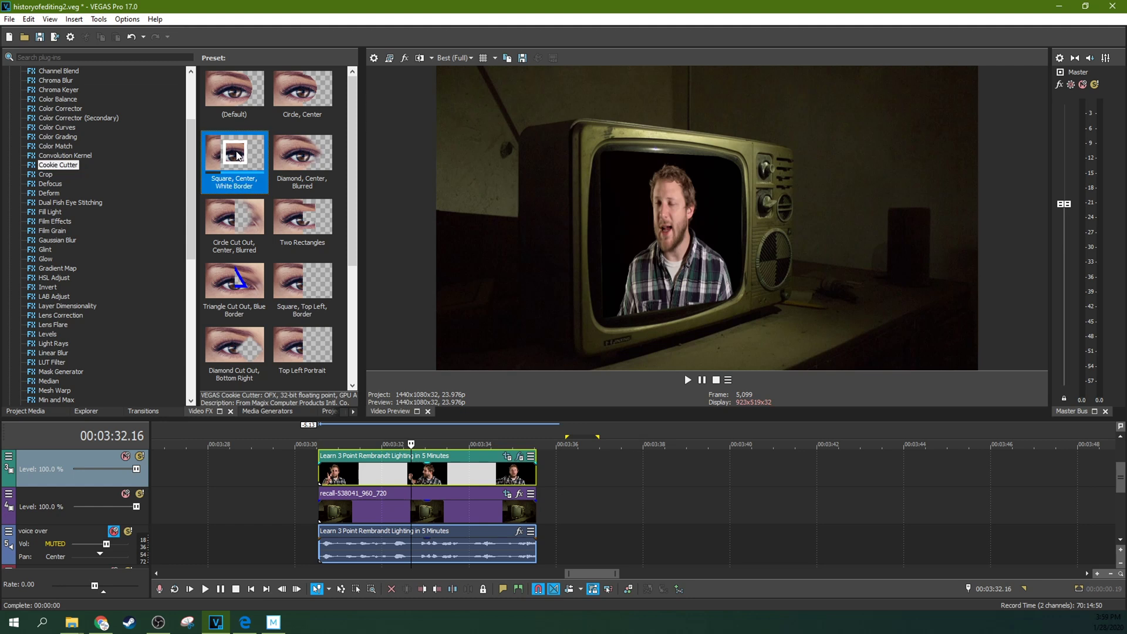
# Apply the Cookie Cutter preset to the presenter clip and place it before Mesh Warp.
pyautogui.moveTo(417, 455); pyautogui.dragTo(422, 476)
pyautogui.moveTo(209, 233); pyautogui.dragTo(120, 235)
pyautogui.moveTo(246, 202); pyautogui.dragTo(320, 201)
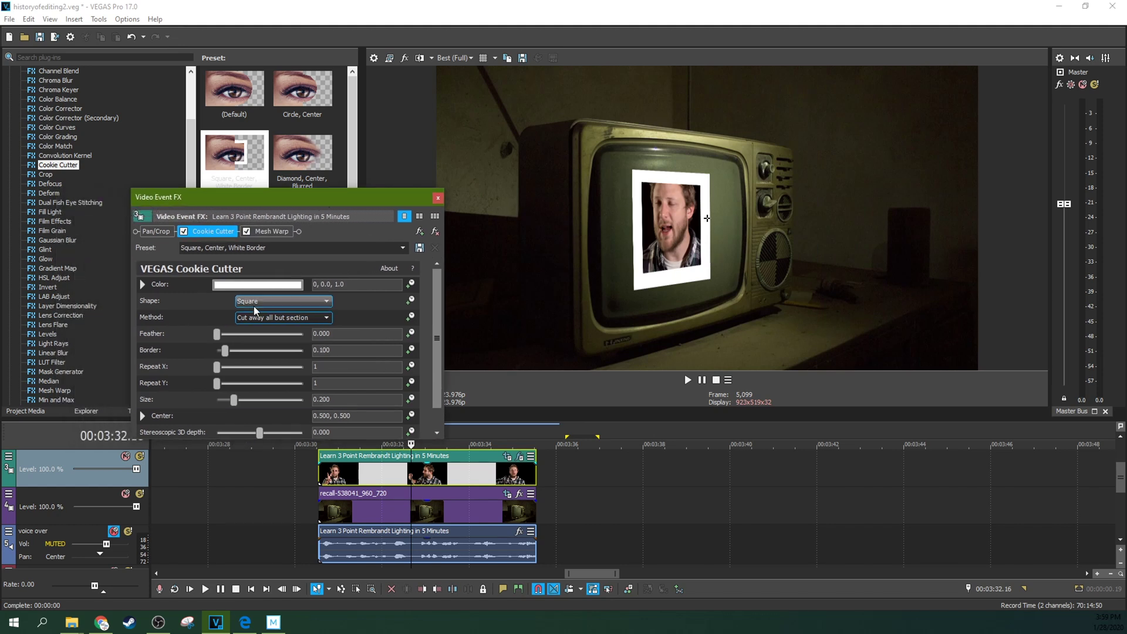
# Make the cutout a borderless Rectangle filling the TV screen, with Feather 0.694.
pyautogui.moveTo(226, 357); pyautogui.dragTo(217, 356)
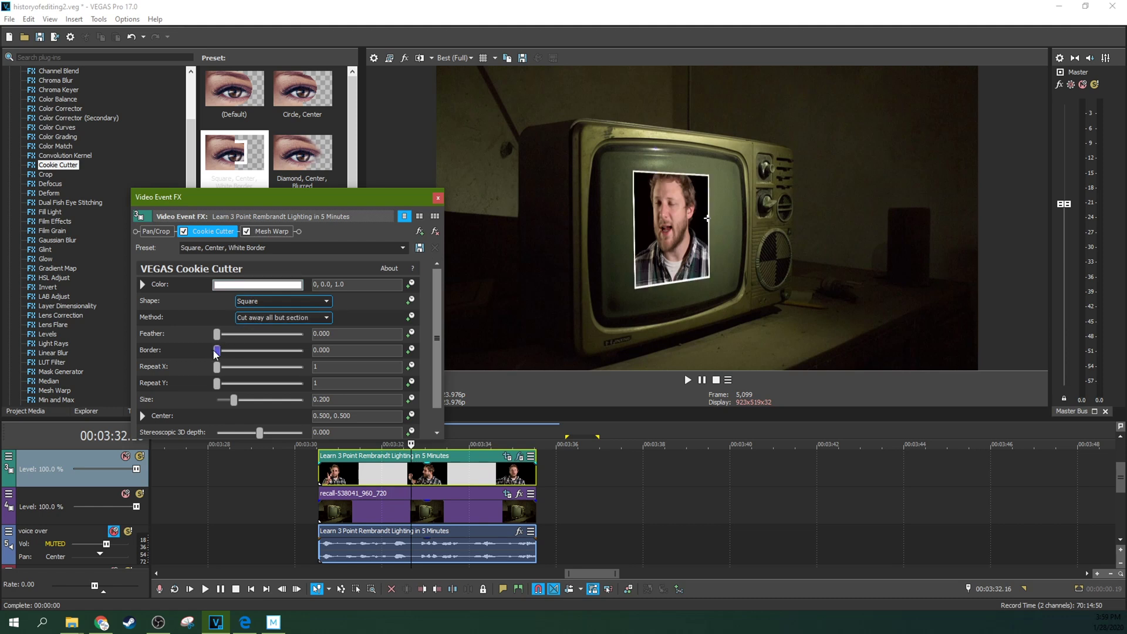
pyautogui.click(277, 302)
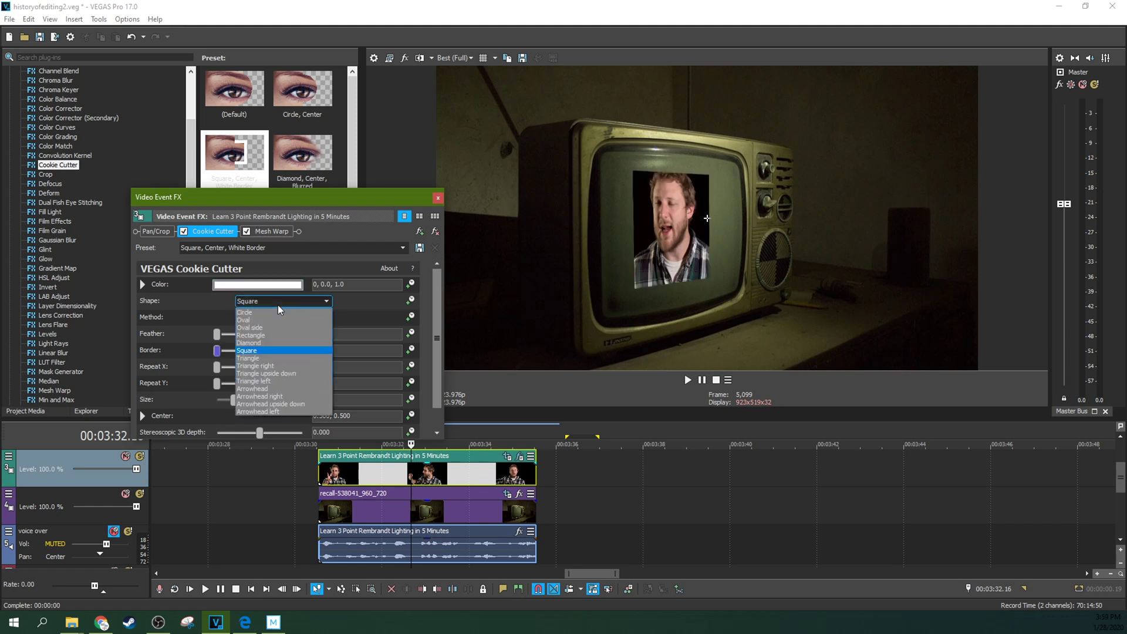
pyautogui.click(270, 334)
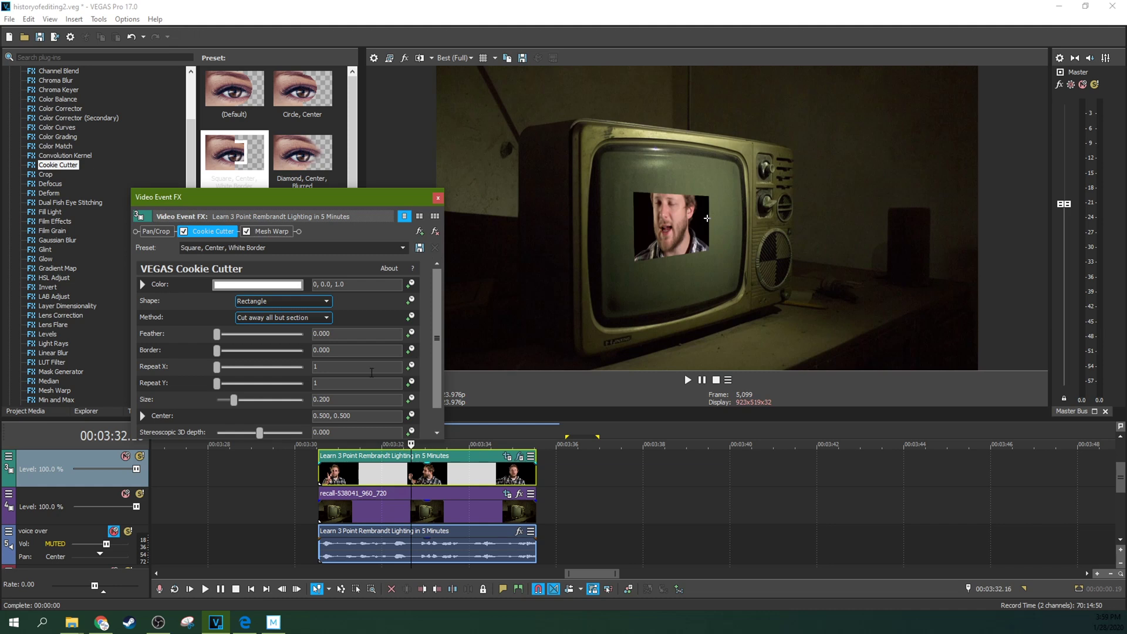
pyautogui.moveTo(437, 341); pyautogui.dragTo(439, 356)
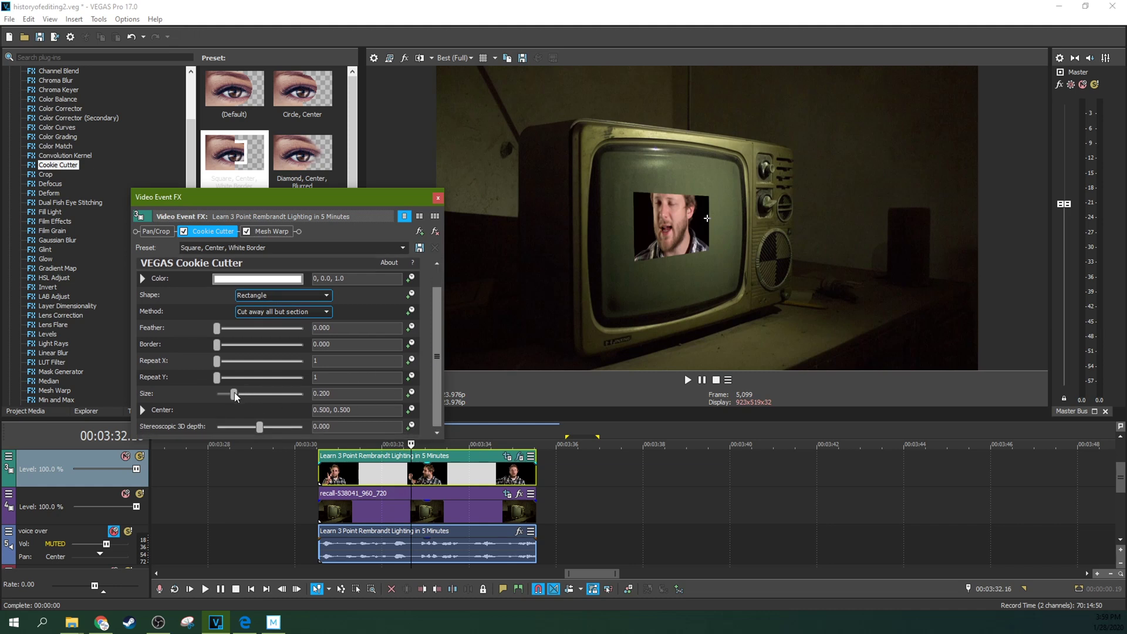
pyautogui.moveTo(234, 393); pyautogui.dragTo(261, 400)
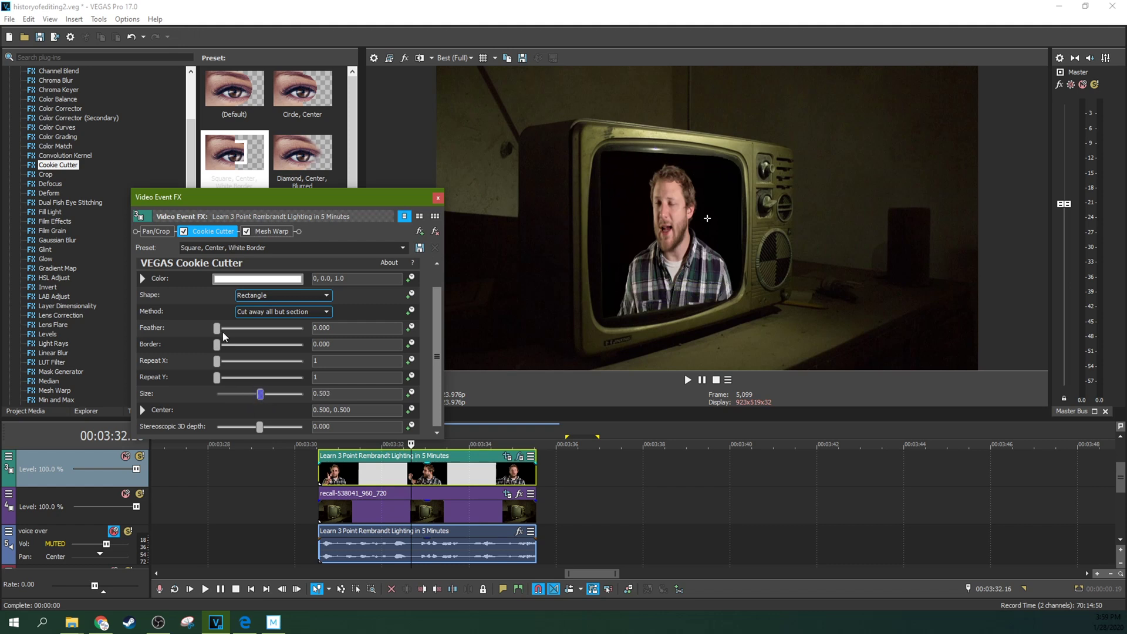
pyautogui.moveTo(220, 332); pyautogui.dragTo(246, 392)
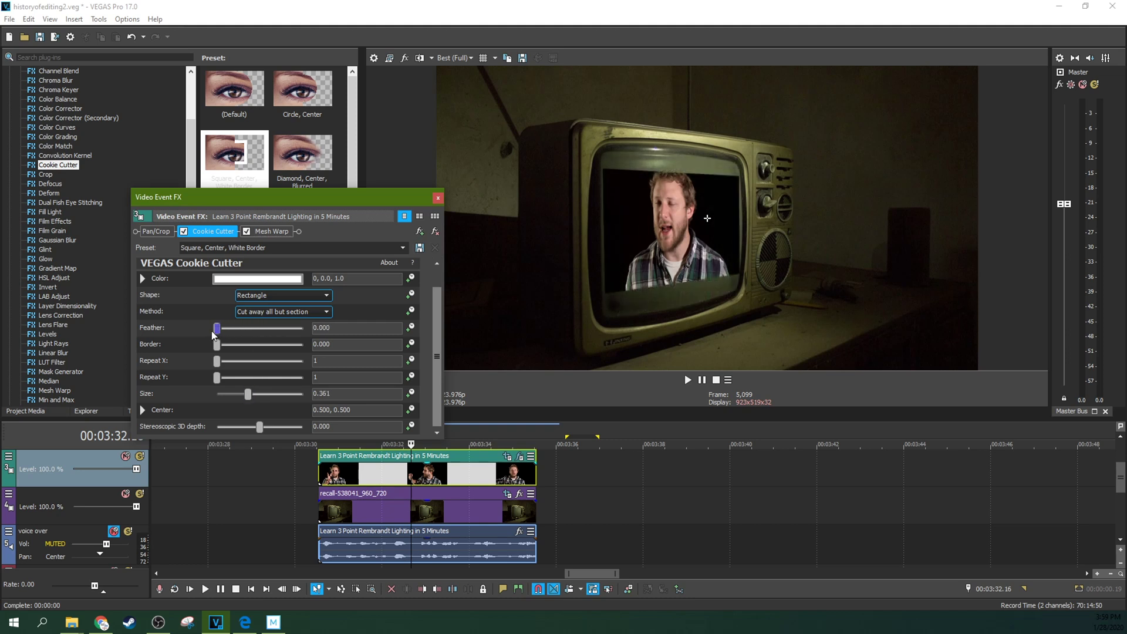
pyautogui.moveTo(215, 330); pyautogui.dragTo(232, 330)
pyautogui.moveTo(247, 397)
pyautogui.mouseDown()
pyautogui.moveTo(264, 401)
pyautogui.moveTo(256, 395)
pyautogui.mouseUp()
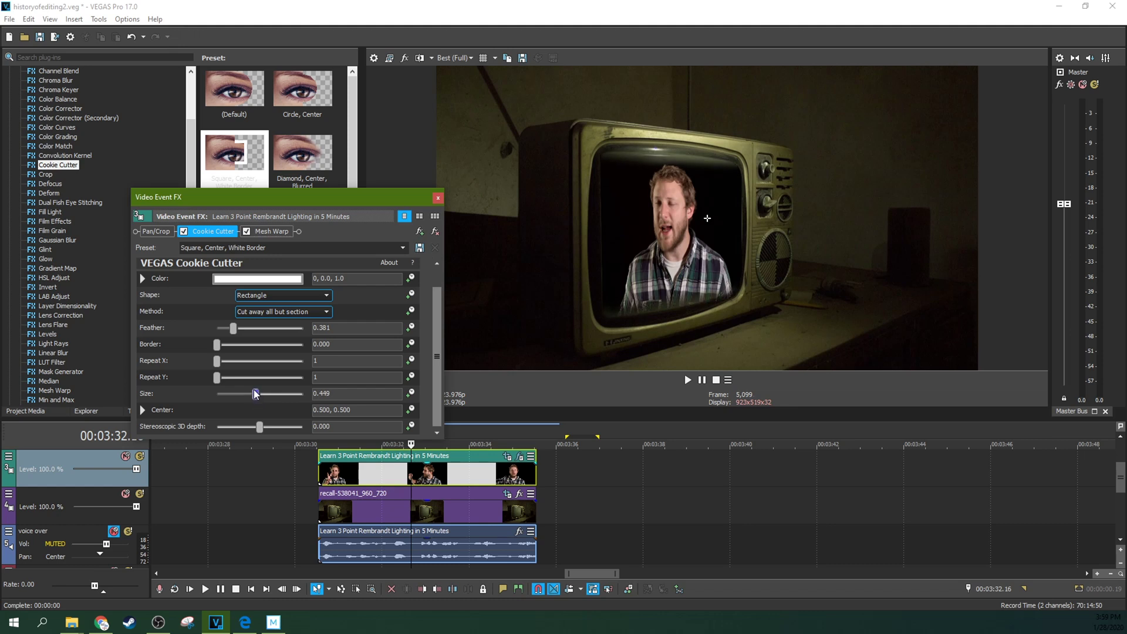
pyautogui.moveTo(233, 328); pyautogui.dragTo(247, 329)
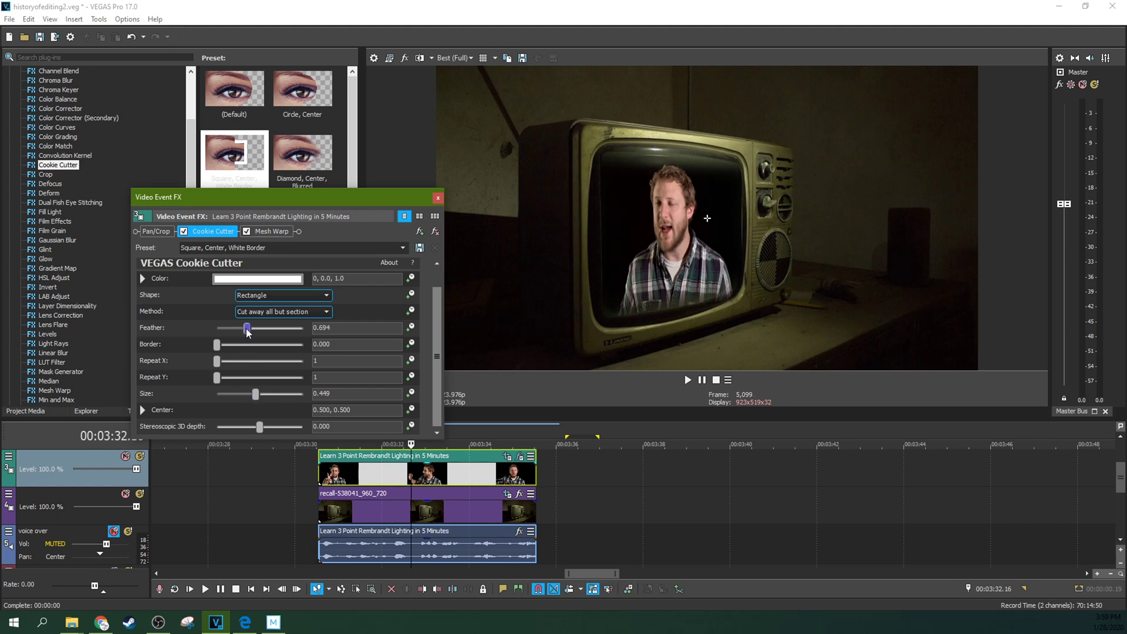
# Change the cutout shape to Square, rebalance its feathering and shrink it, then close the settings.
pyautogui.click(277, 295)
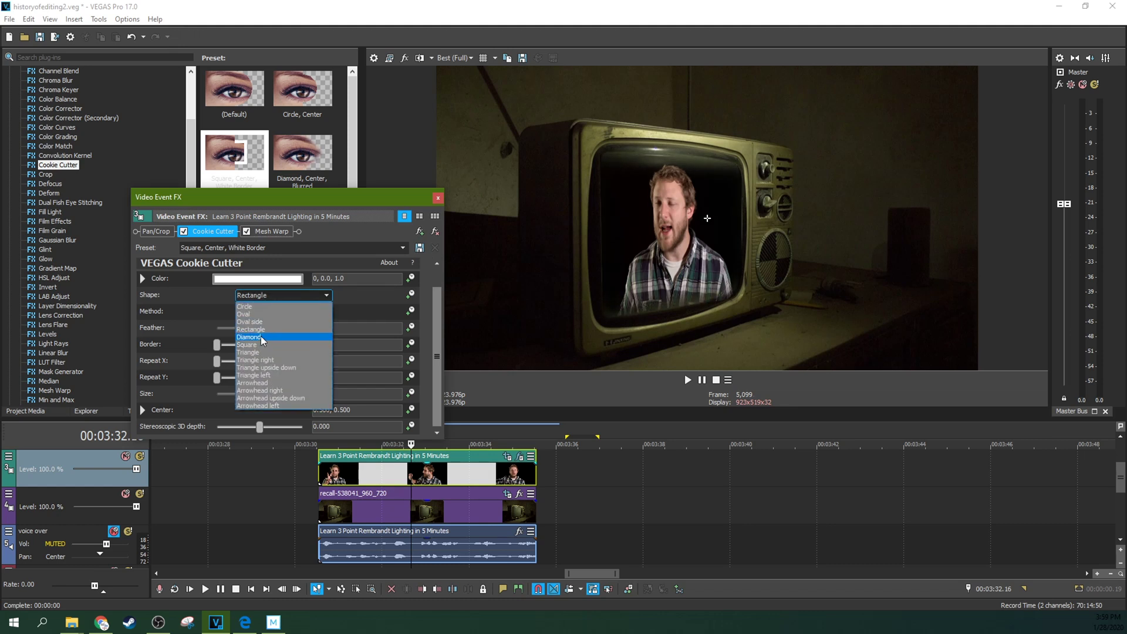
pyautogui.click(262, 345)
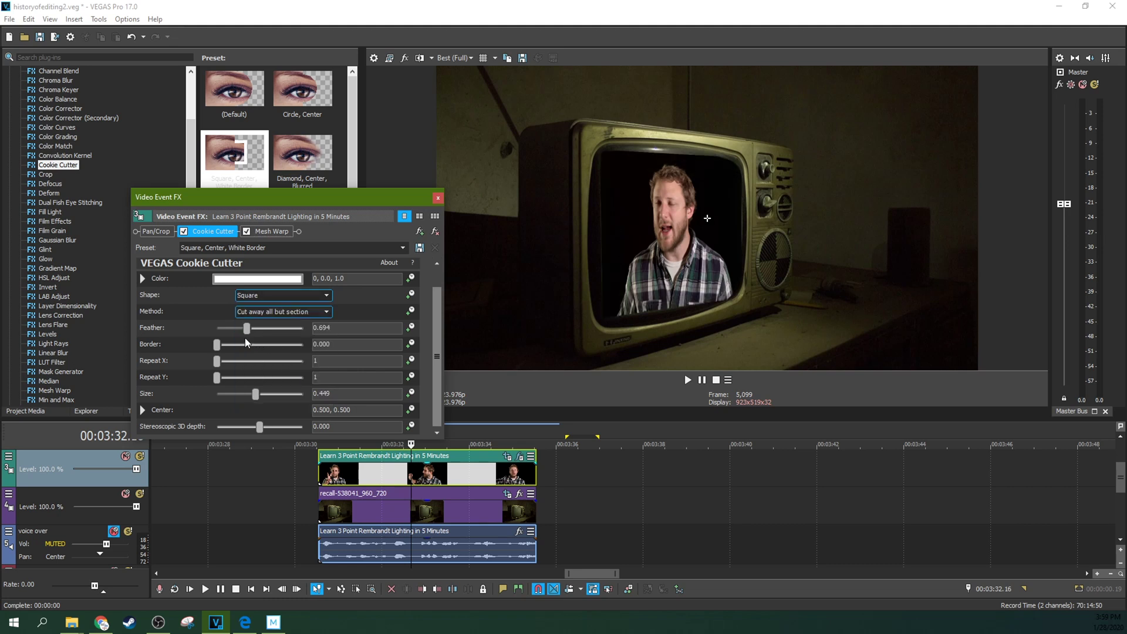
pyautogui.moveTo(248, 328)
pyautogui.mouseDown()
pyautogui.moveTo(273, 328)
pyautogui.moveTo(263, 328)
pyautogui.mouseUp()
pyautogui.moveTo(257, 393)
pyautogui.mouseDown()
pyautogui.moveTo(244, 394)
pyautogui.moveTo(253, 395)
pyautogui.mouseUp()
pyautogui.moveTo(269, 330); pyautogui.dragTo(226, 362)
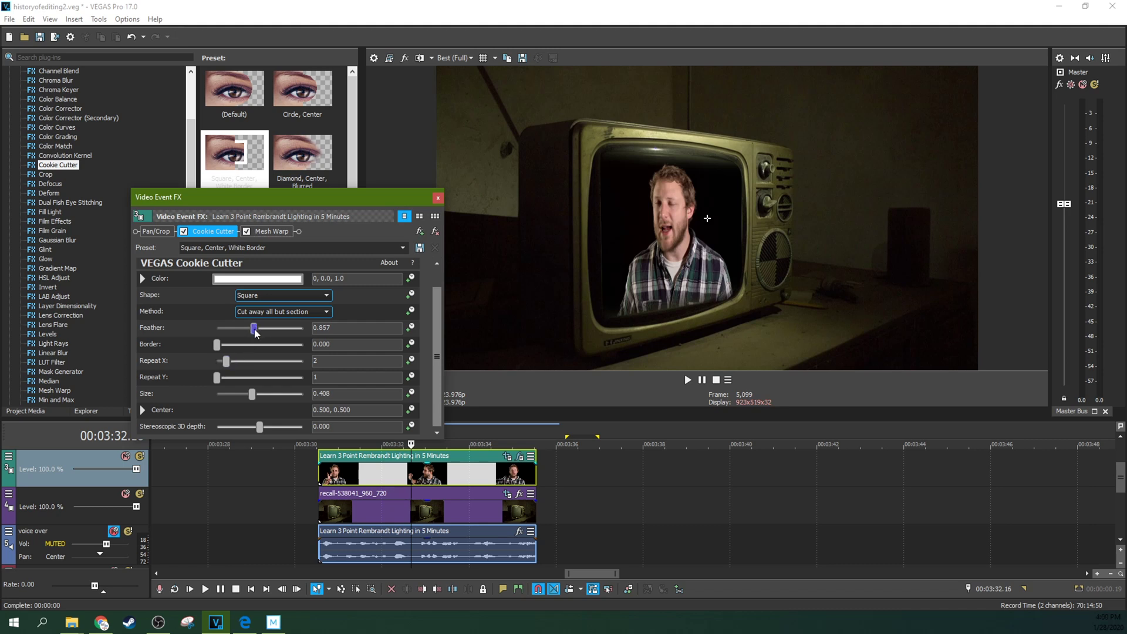
pyautogui.moveTo(255, 330)
pyautogui.mouseDown()
pyautogui.moveTo(223, 331)
pyautogui.moveTo(264, 333)
pyautogui.moveTo(206, 332)
pyautogui.moveTo(314, 336)
pyautogui.moveTo(242, 339)
pyautogui.moveTo(262, 343)
pyautogui.mouseUp()
pyautogui.moveTo(252, 394)
pyautogui.mouseDown()
pyautogui.moveTo(227, 401)
pyautogui.moveTo(251, 401)
pyautogui.mouseUp()
pyautogui.click(438, 199)
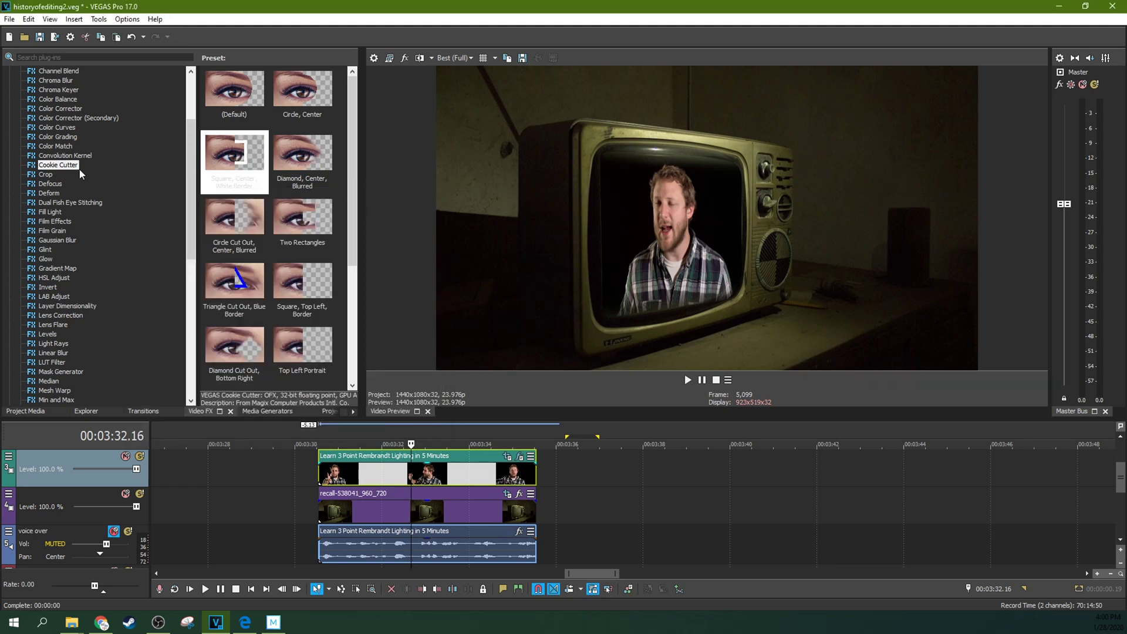
# Add a second Square, Center, White Border cookie cutter before Mesh Warp, borderless and enlarged.
pyautogui.moveTo(421, 417); pyautogui.dragTo(442, 467)
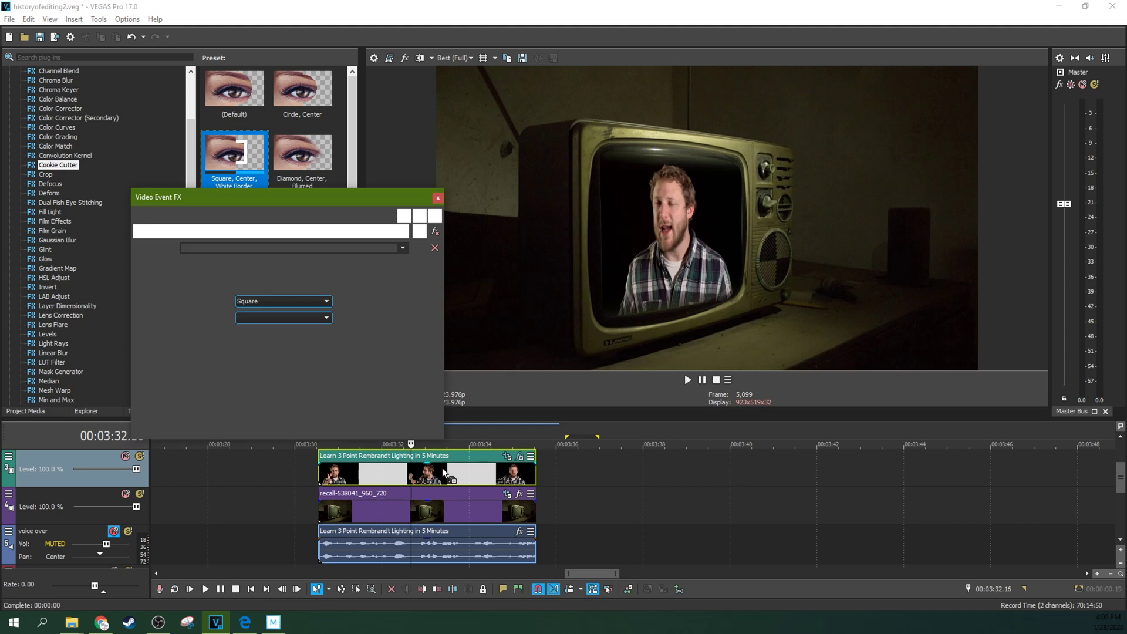
pyautogui.moveTo(246, 234); pyautogui.dragTo(242, 232)
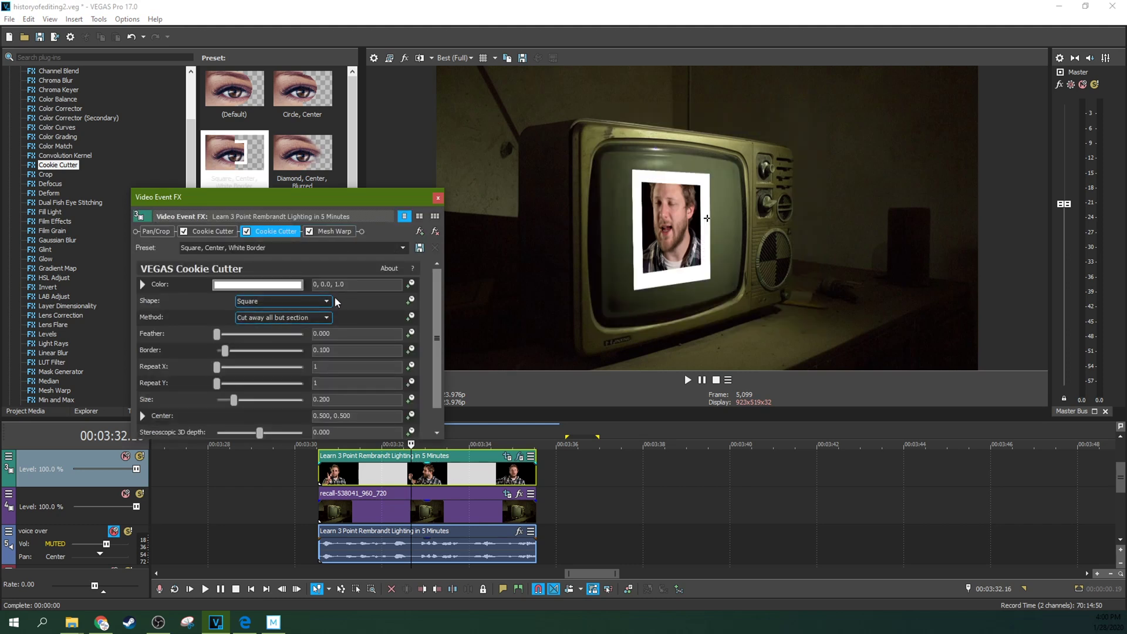
pyautogui.click(315, 302)
pyautogui.click(305, 302)
pyautogui.click(304, 303)
pyautogui.click(262, 335)
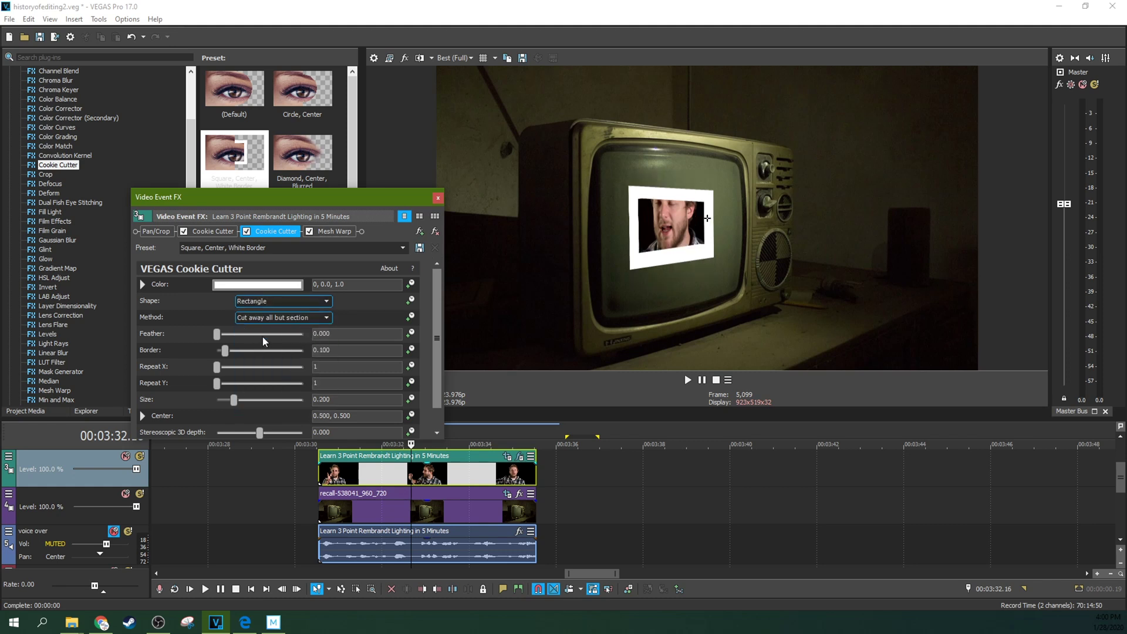
pyautogui.moveTo(431, 311); pyautogui.dragTo(435, 329)
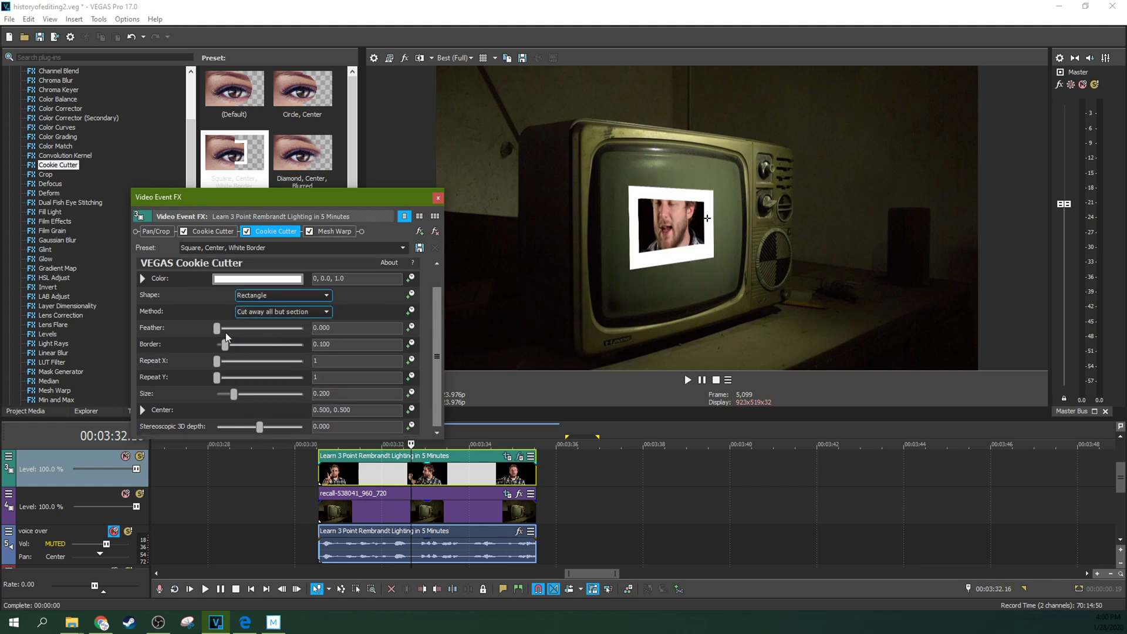
pyautogui.moveTo(219, 343); pyautogui.dragTo(214, 344)
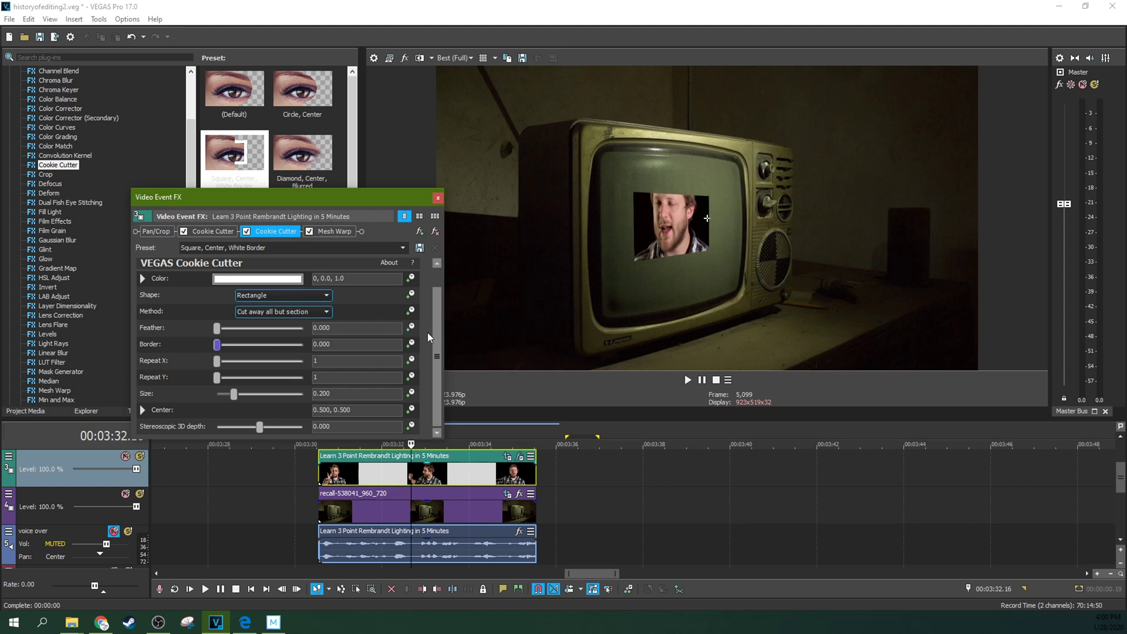
pyautogui.moveTo(234, 399)
pyautogui.mouseDown()
pyautogui.moveTo(262, 402)
pyautogui.moveTo(248, 401)
pyautogui.mouseUp()
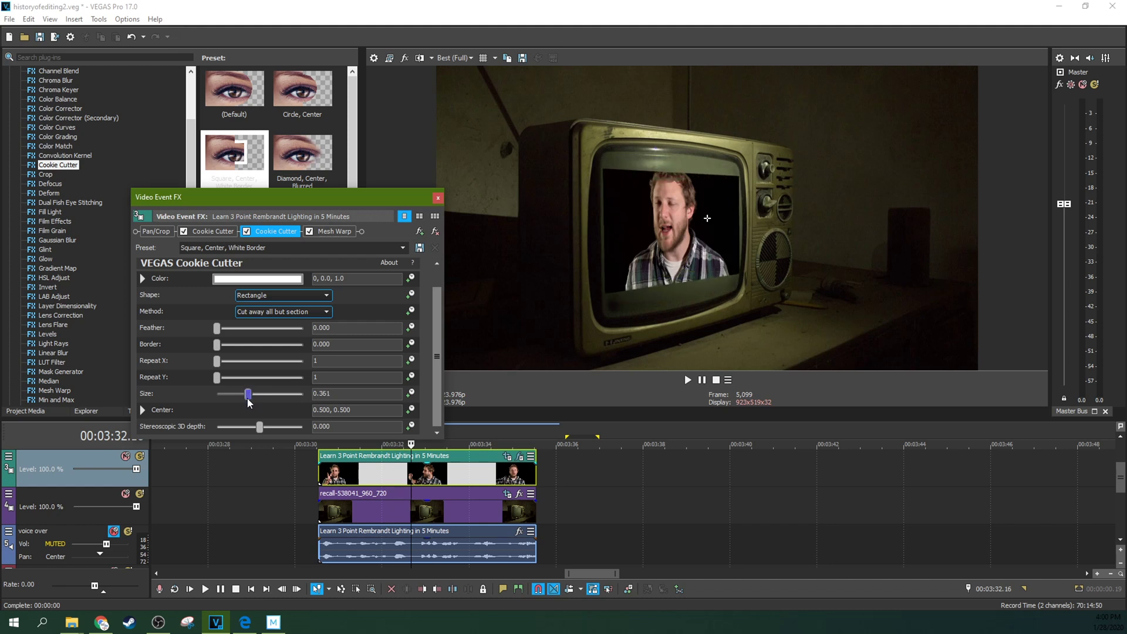
# Set its shape to Square with Size 0.361 and Feather 0.340, then close the settings.
pyautogui.click(312, 294)
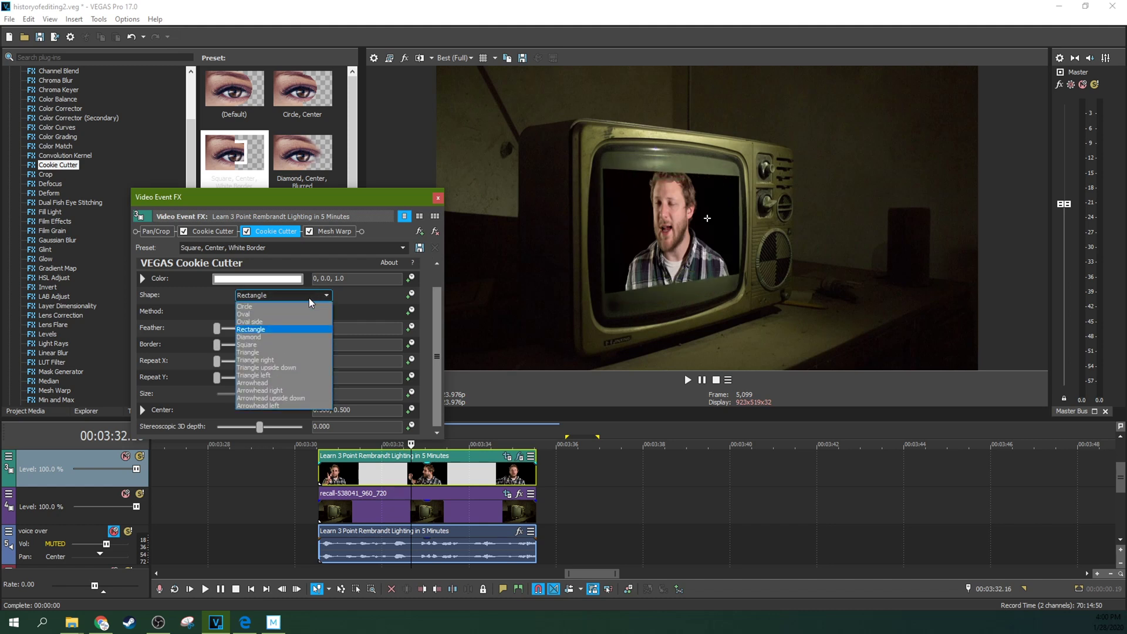
pyautogui.click(266, 344)
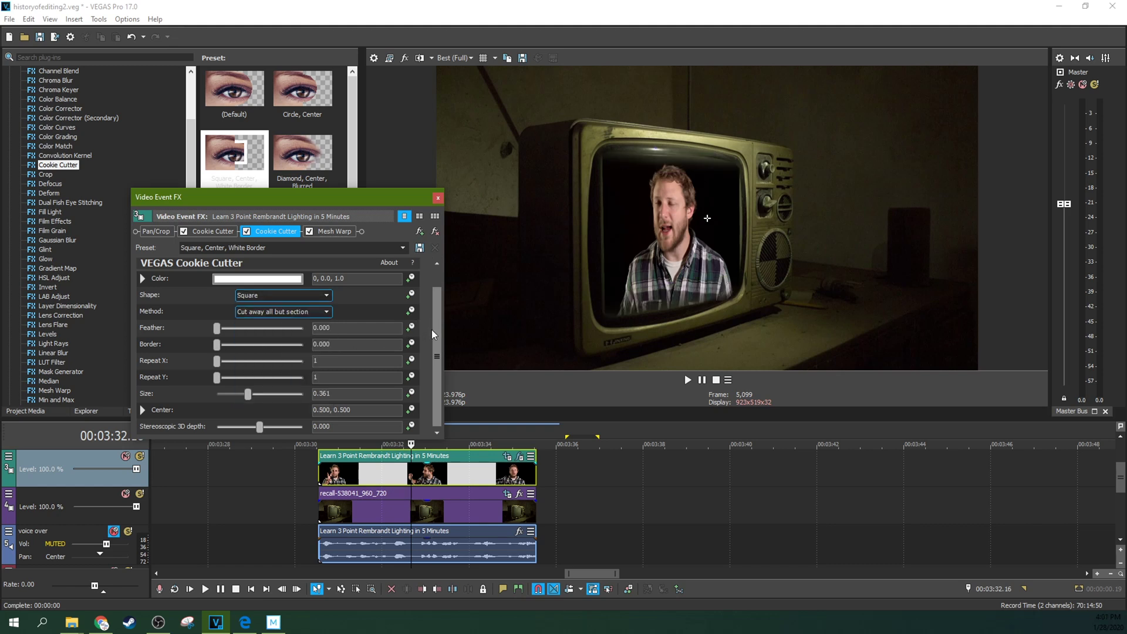
pyautogui.moveTo(217, 327)
pyautogui.mouseDown()
pyautogui.moveTo(249, 333)
pyautogui.moveTo(233, 336)
pyautogui.mouseUp()
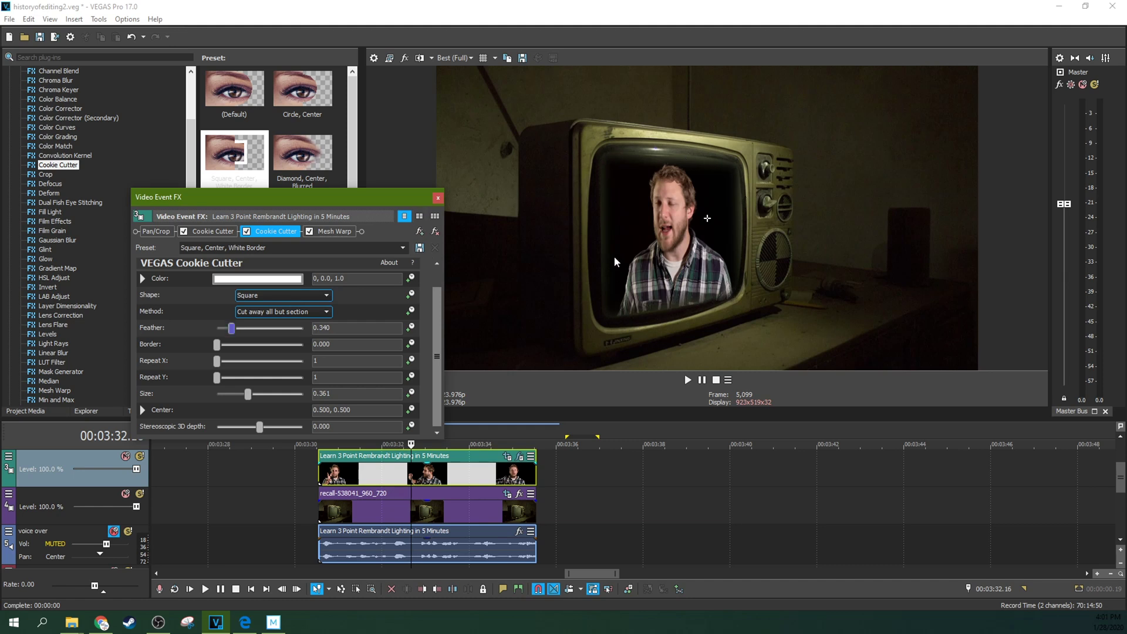
pyautogui.click(438, 198)
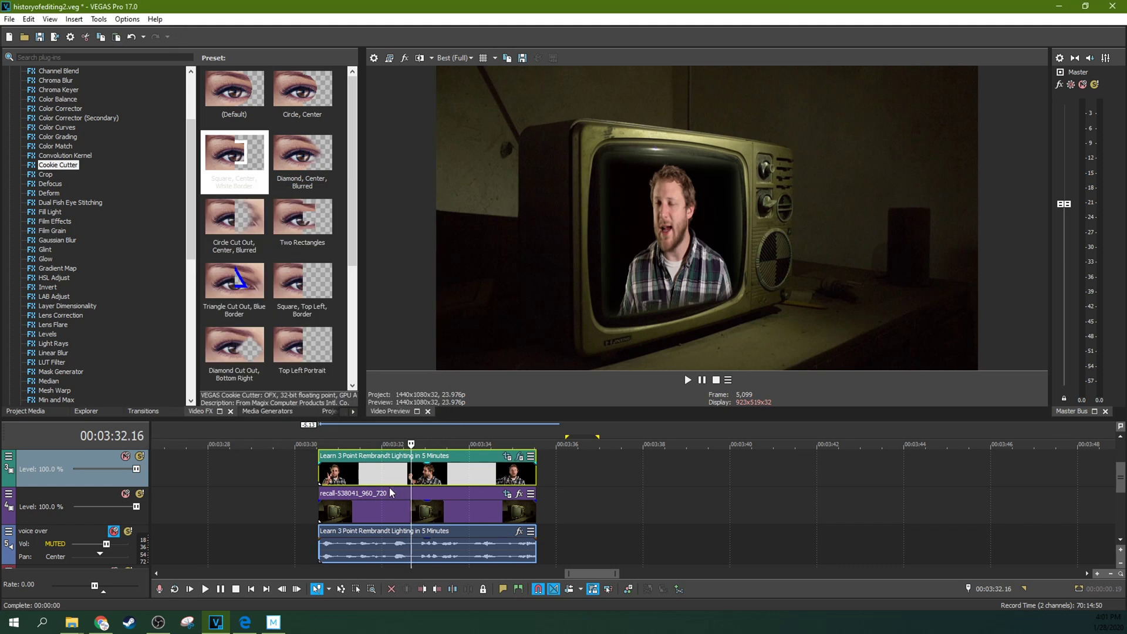
# Play back the TV composite and check the presenter clip's opacity level.
pyautogui.click(370, 484)
pyautogui.press('space')
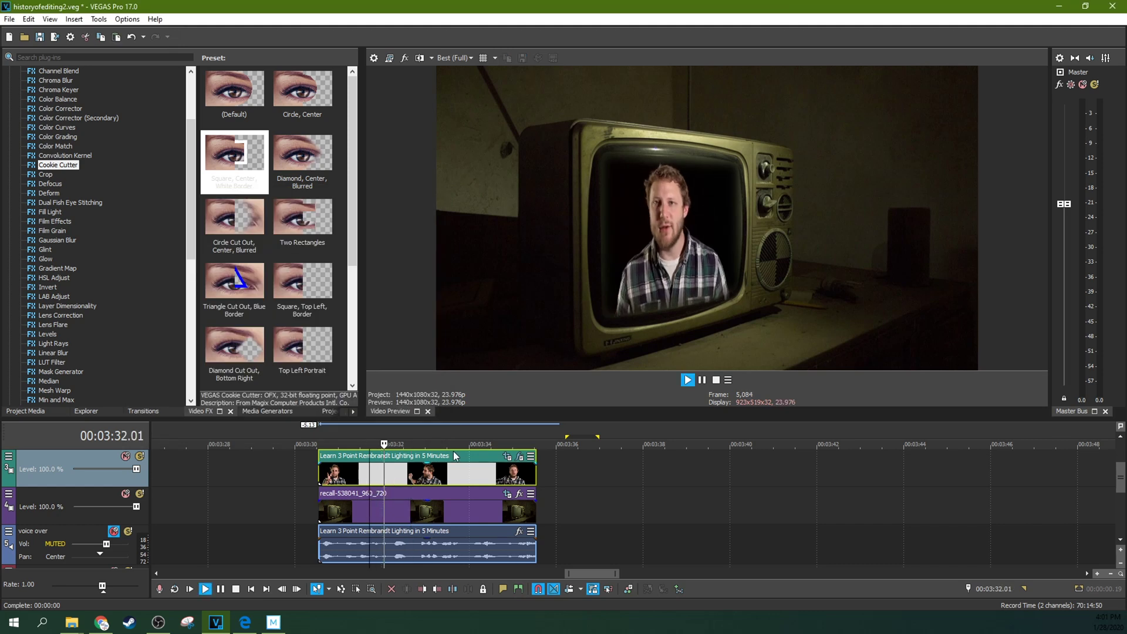
pyautogui.click(702, 380)
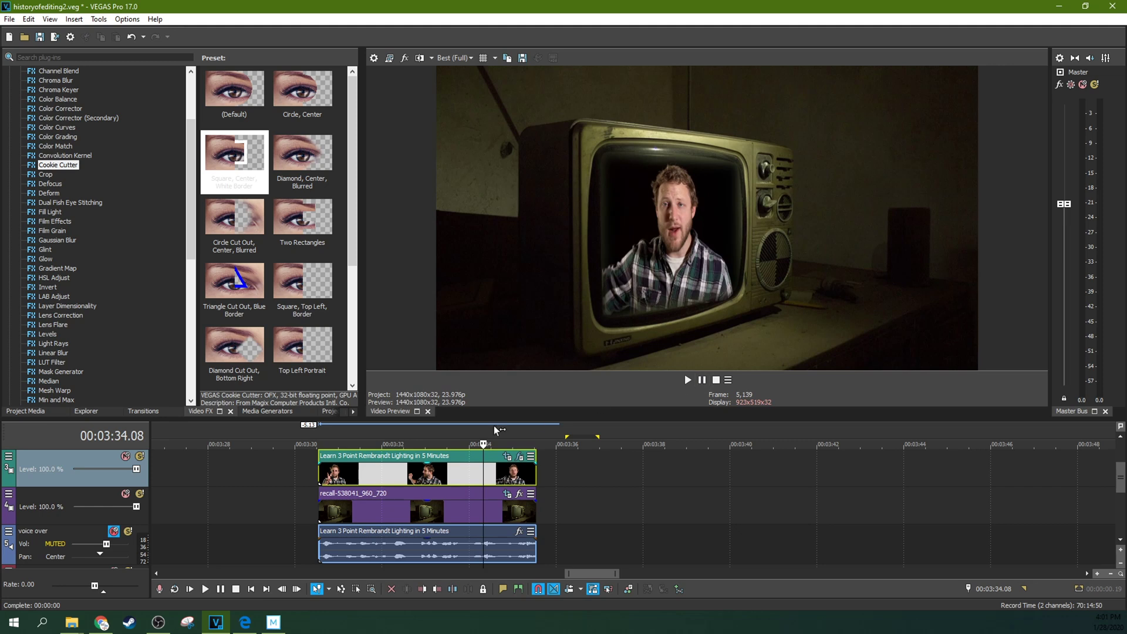
pyautogui.click(422, 473)
pyautogui.moveTo(431, 470); pyautogui.dragTo(432, 476)
# Replay the clip from its start to review the feathered cutout, then select the presenter clip.
pyautogui.click(353, 481)
pyautogui.press('space')
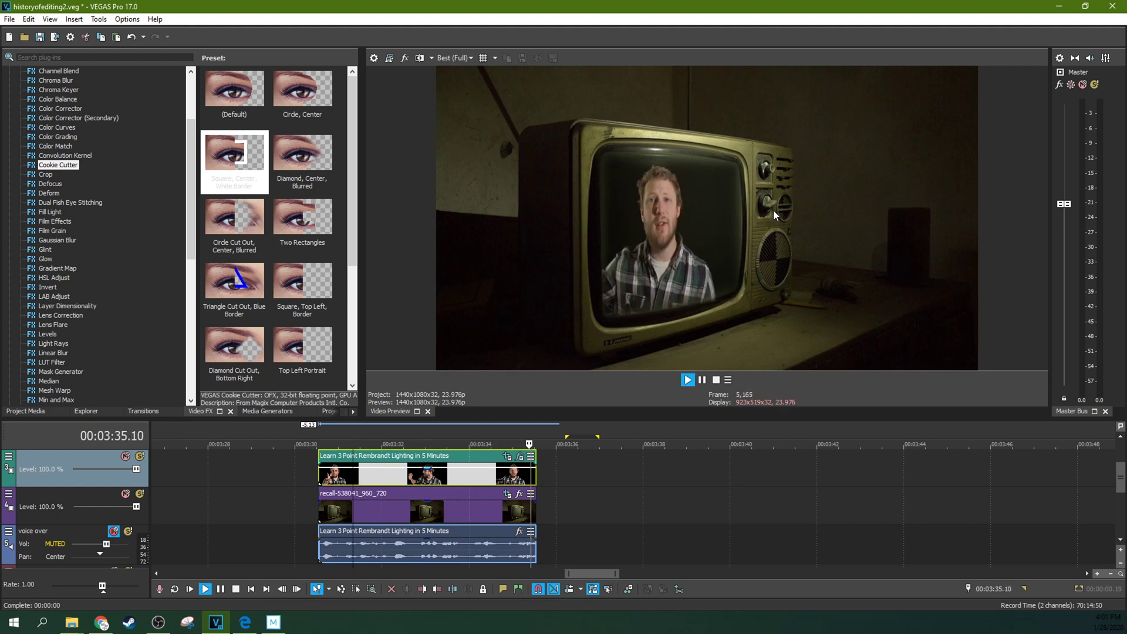
pyautogui.click(703, 380)
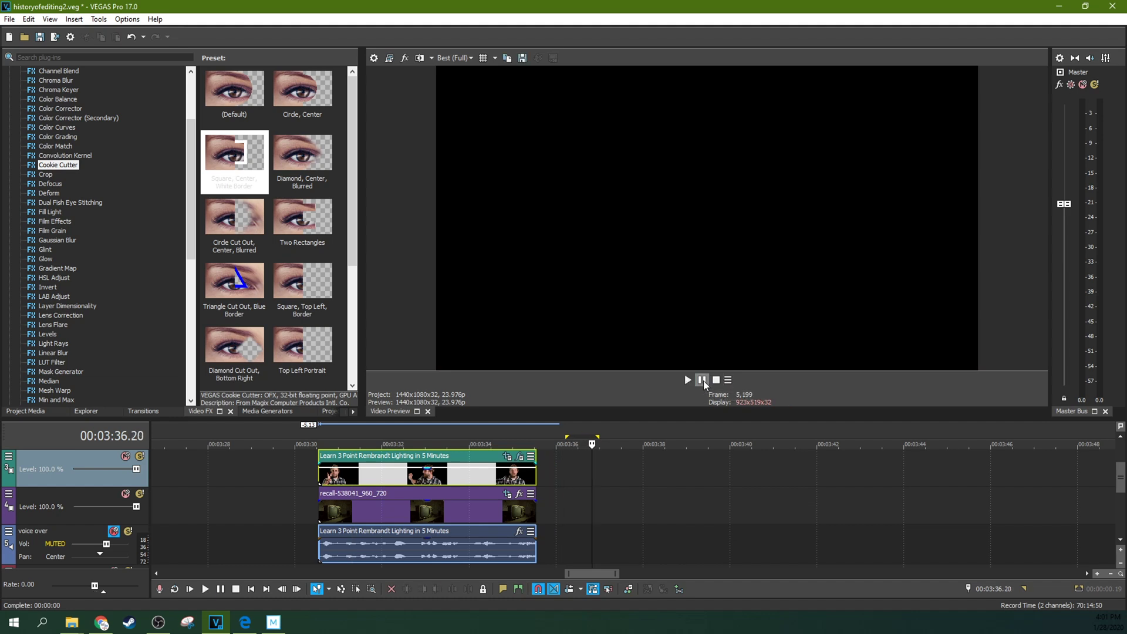
pyautogui.click(440, 482)
pyautogui.click(397, 481)
pyautogui.click(318, 479)
pyautogui.press('space')
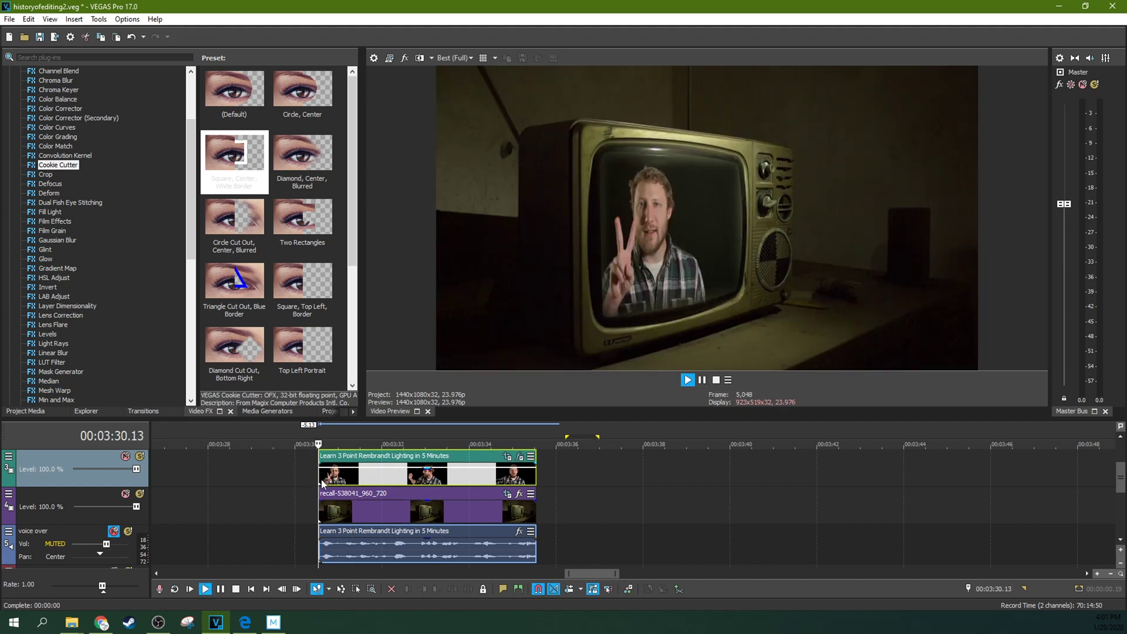
pyautogui.click(703, 380)
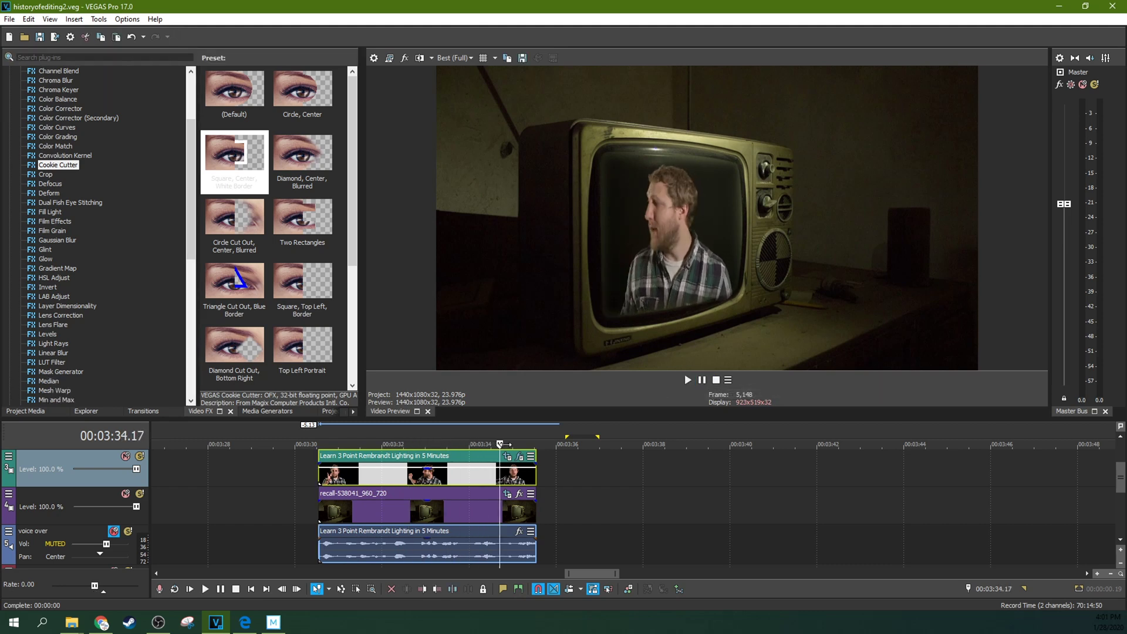
pyautogui.click(345, 478)
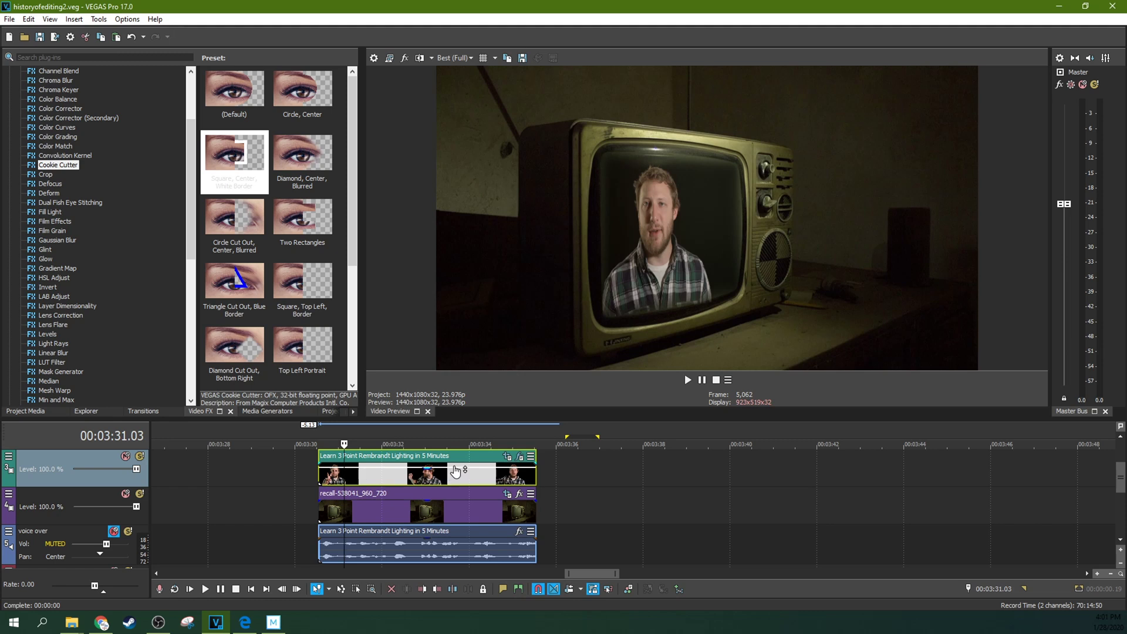
# Compare Mesh Warp off and on, then drag its corner handles to fit the picture to the TV glass.
pyautogui.click(507, 458)
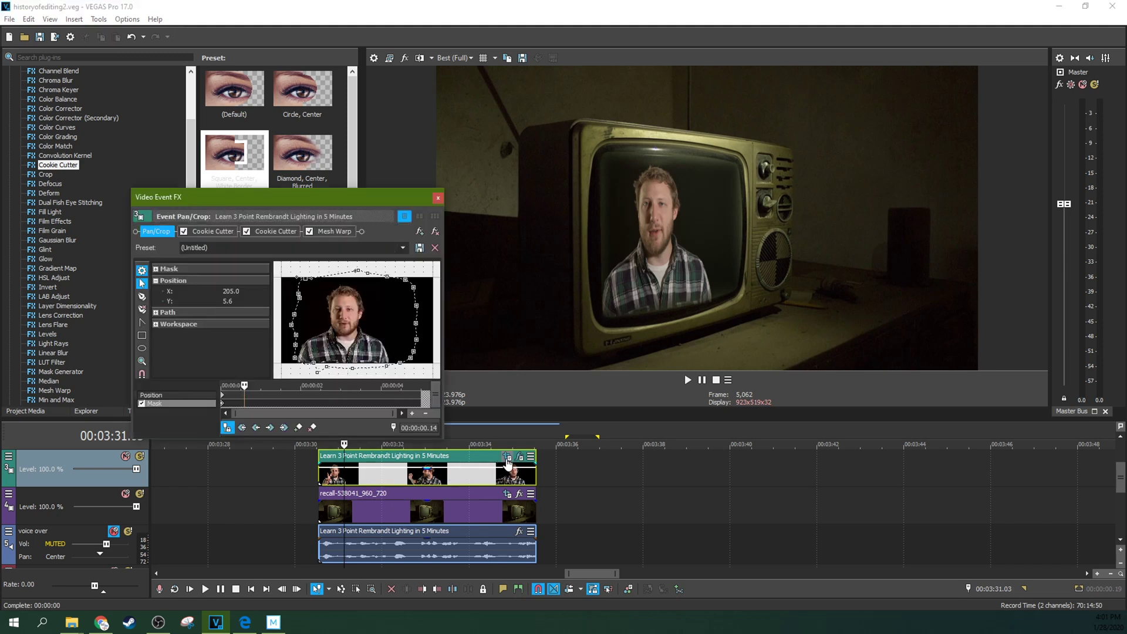
pyautogui.click(310, 231)
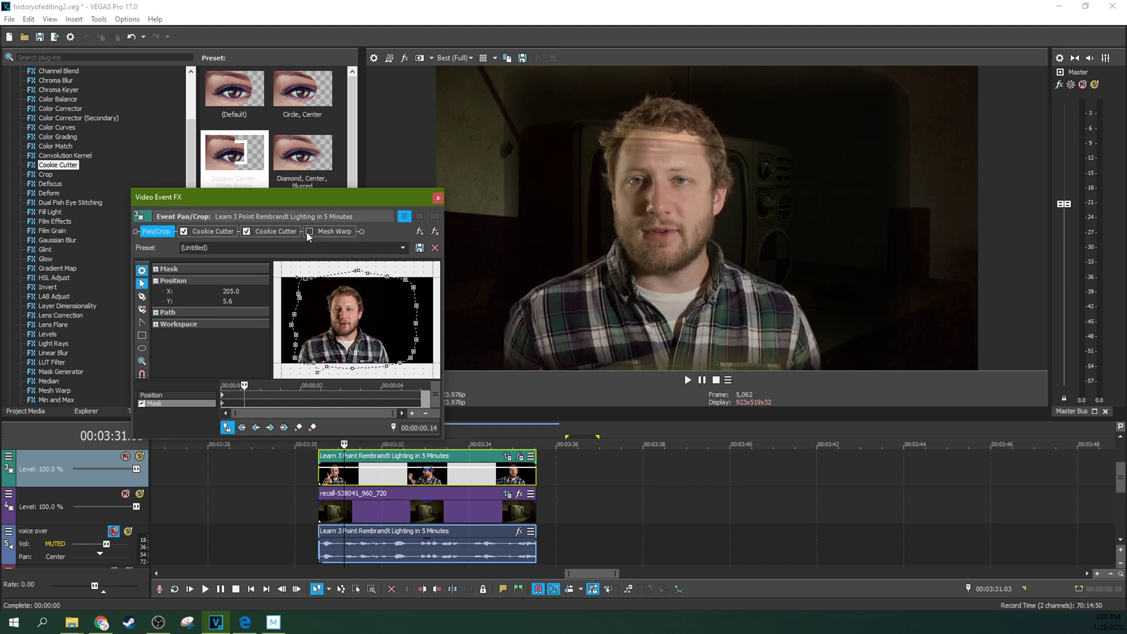
pyautogui.click(310, 231)
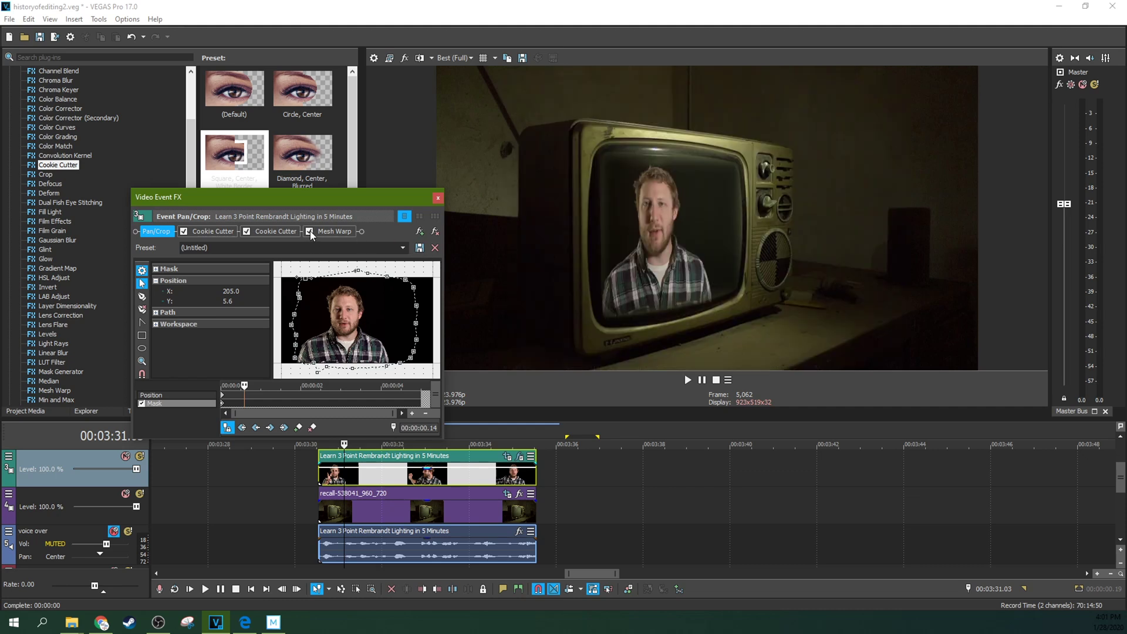
pyautogui.click(347, 230)
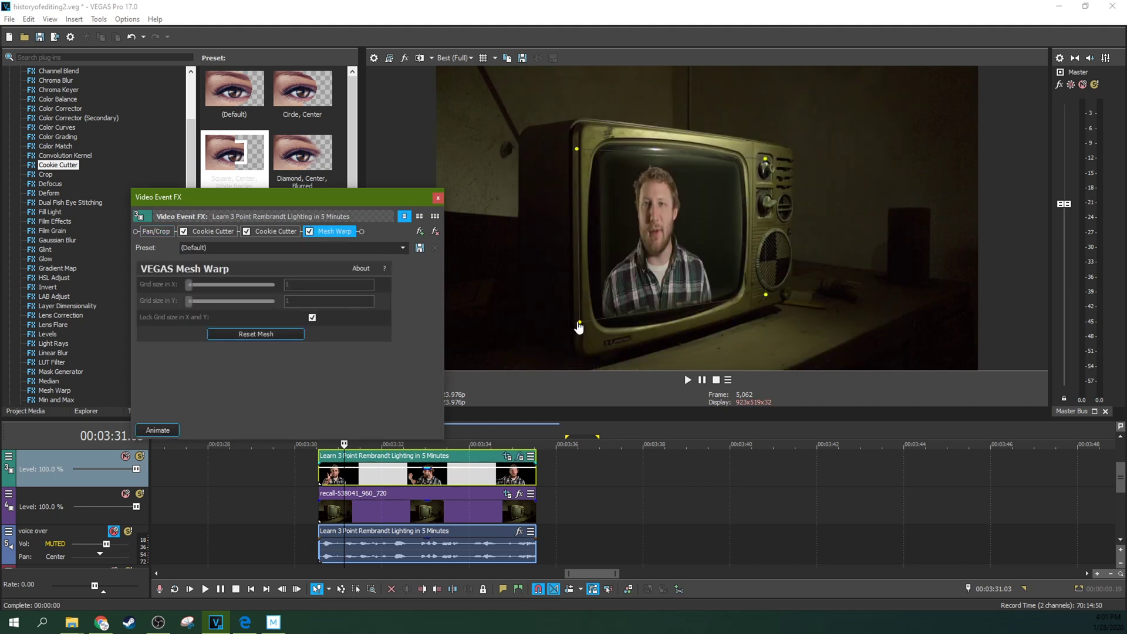
pyautogui.moveTo(579, 327); pyautogui.dragTo(582, 331)
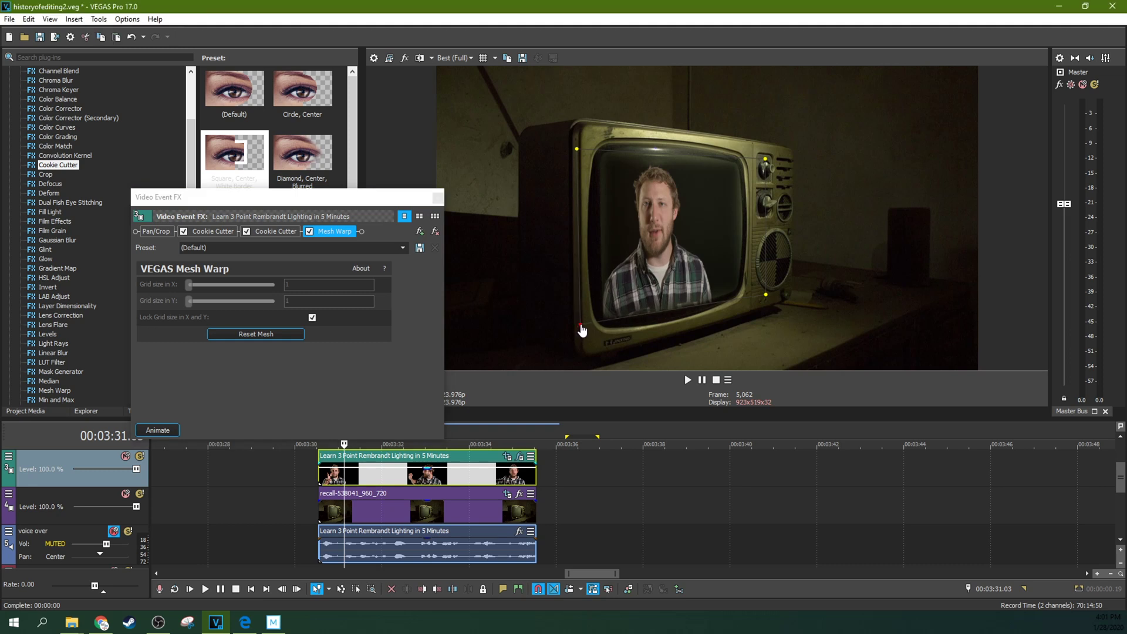
pyautogui.moveTo(577, 149)
pyautogui.mouseDown()
pyautogui.moveTo(579, 193)
pyautogui.moveTo(579, 156)
pyautogui.mouseUp()
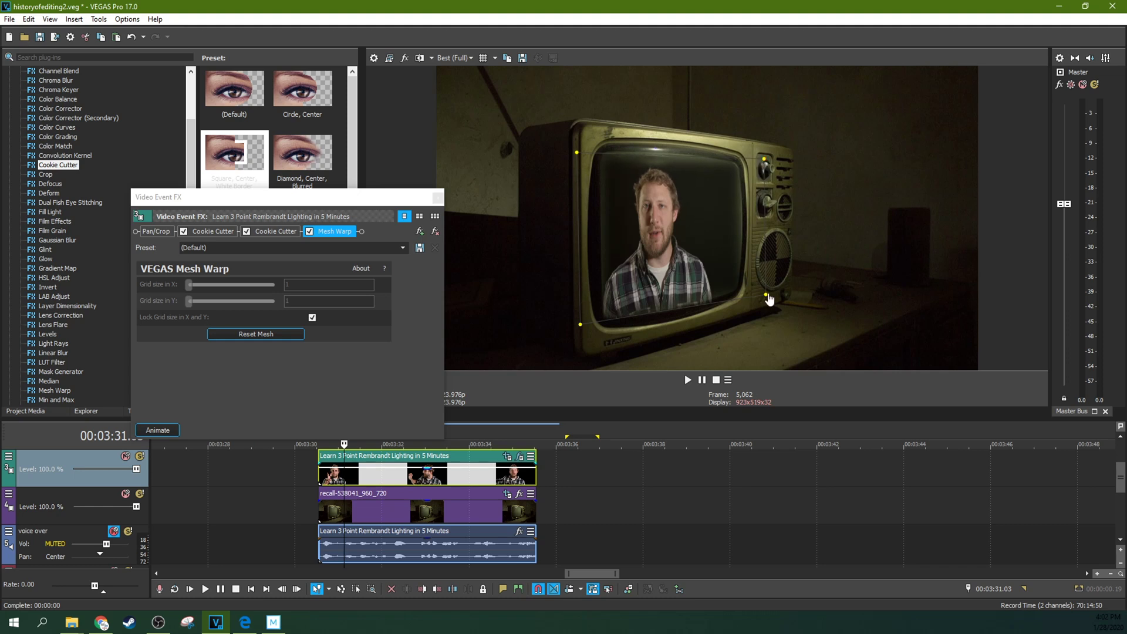
pyautogui.moveTo(766, 294); pyautogui.dragTo(765, 294)
pyautogui.moveTo(580, 324); pyautogui.dragTo(580, 324)
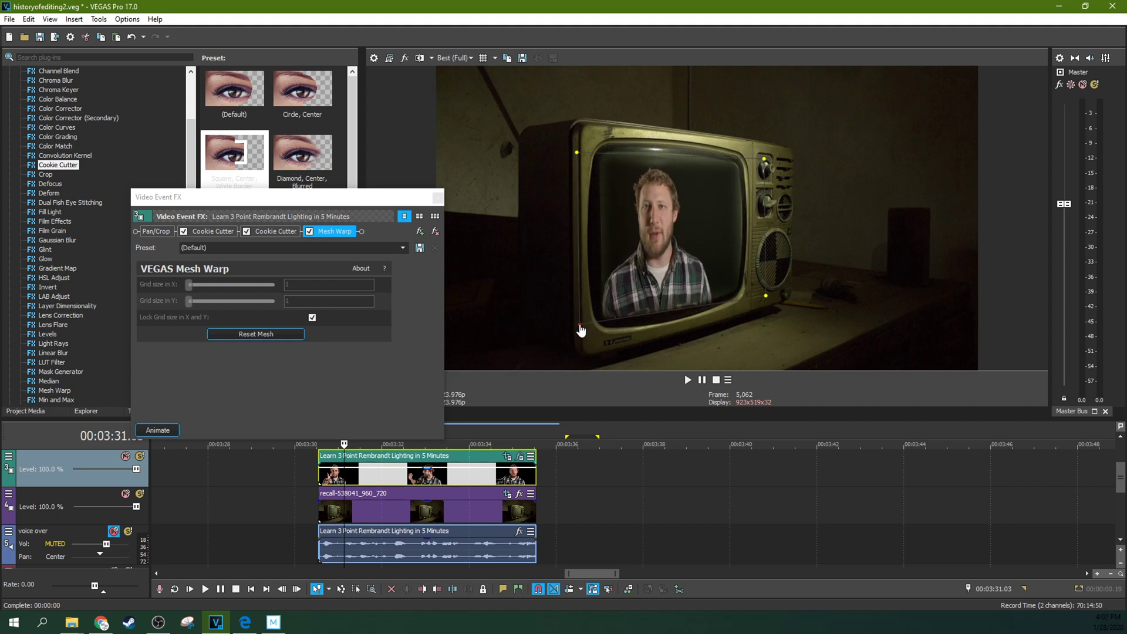
# Check the second cookie cutter, play the preview, and close the clip's effect settings.
pyautogui.click(290, 229)
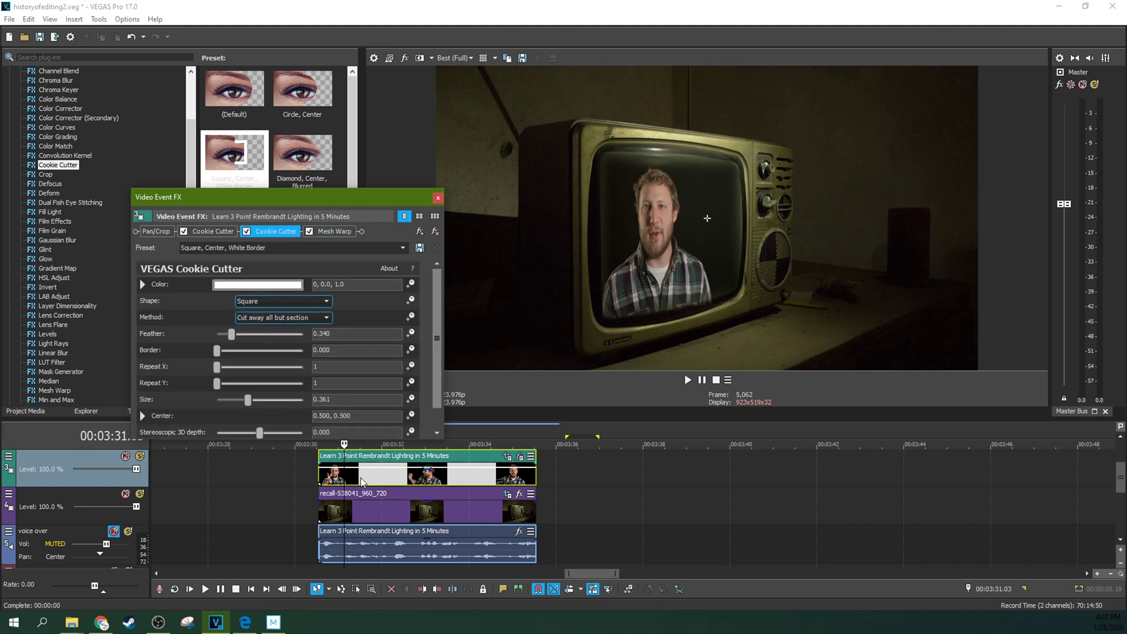
pyautogui.click(701, 175)
pyautogui.press('space')
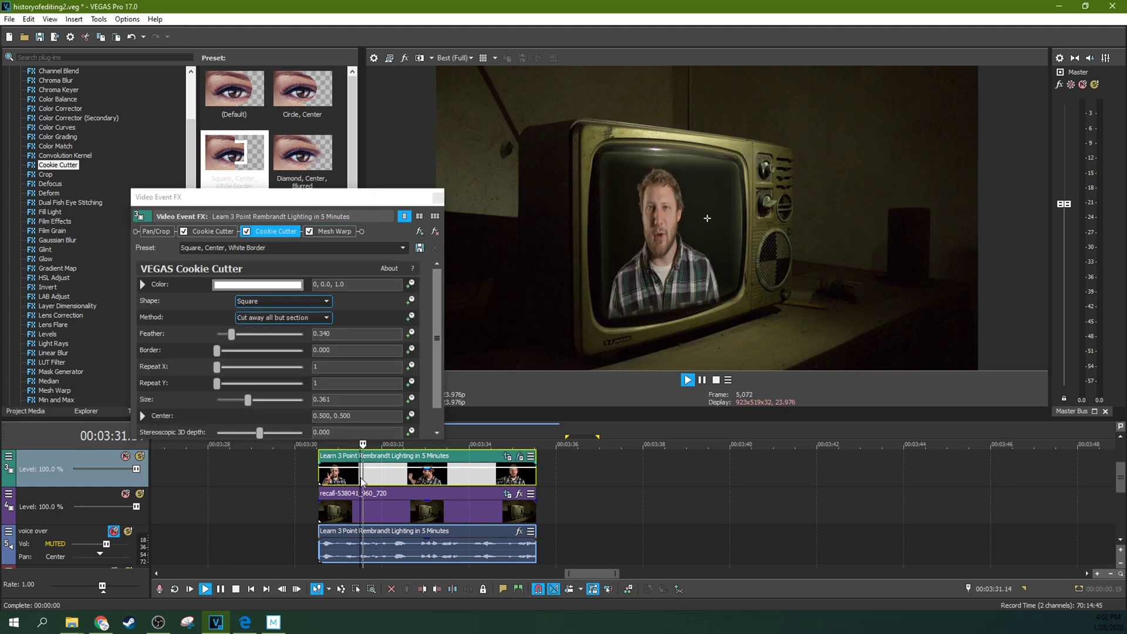
pyautogui.click(703, 381)
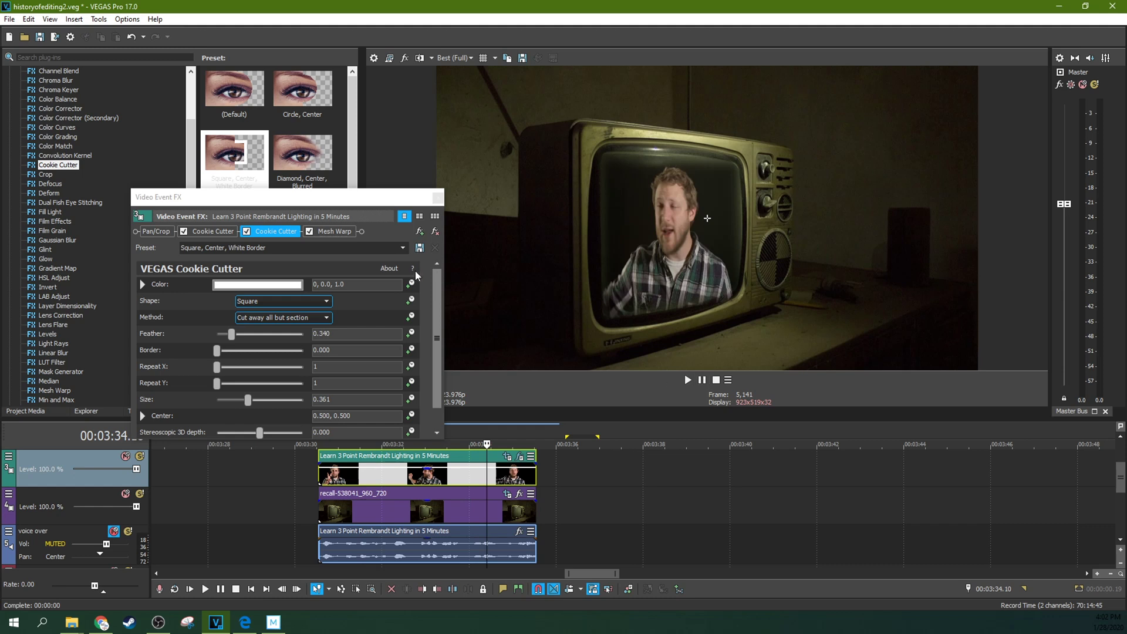
pyautogui.click(435, 197)
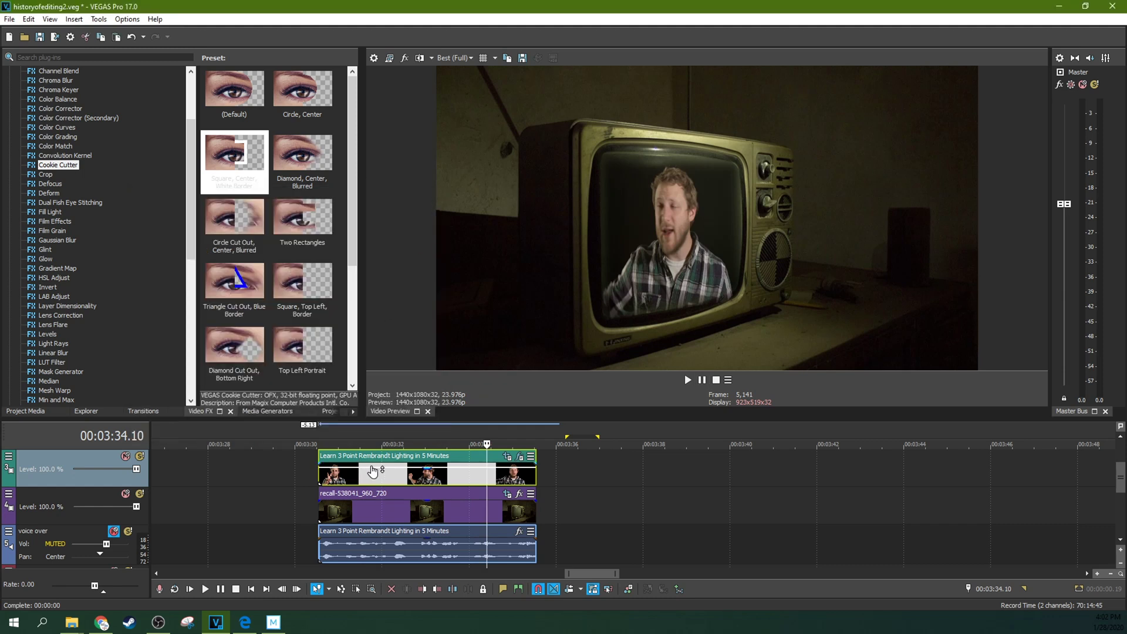
# Play the TV composite again, return to 00:03:33.18, and show the Levels presets.
pyautogui.press('space')
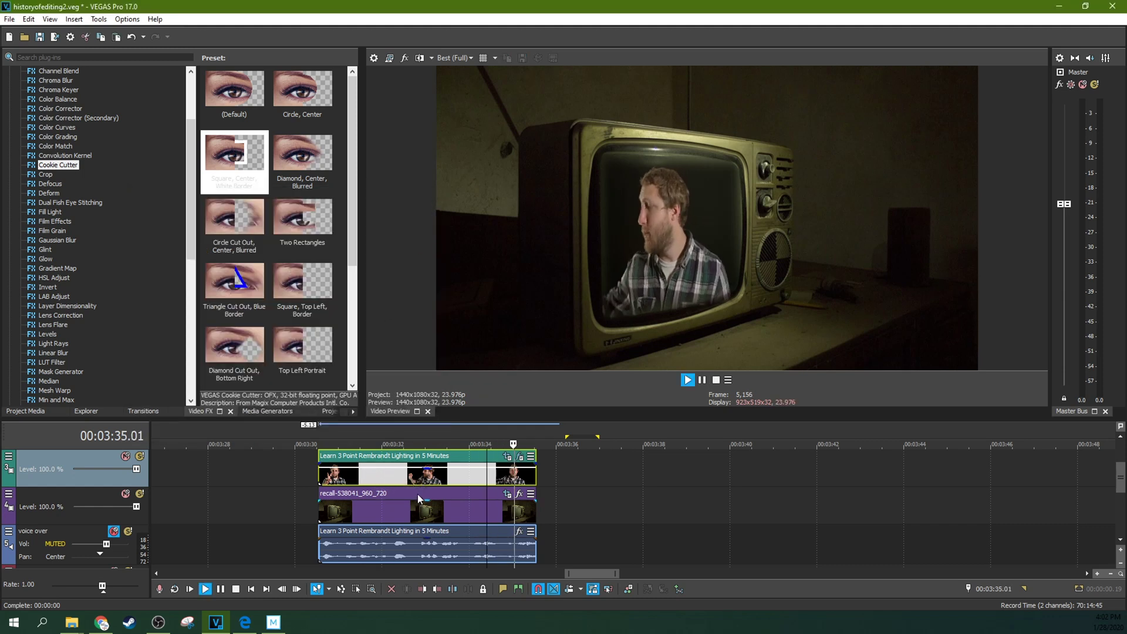
pyautogui.press('space')
pyautogui.click(458, 493)
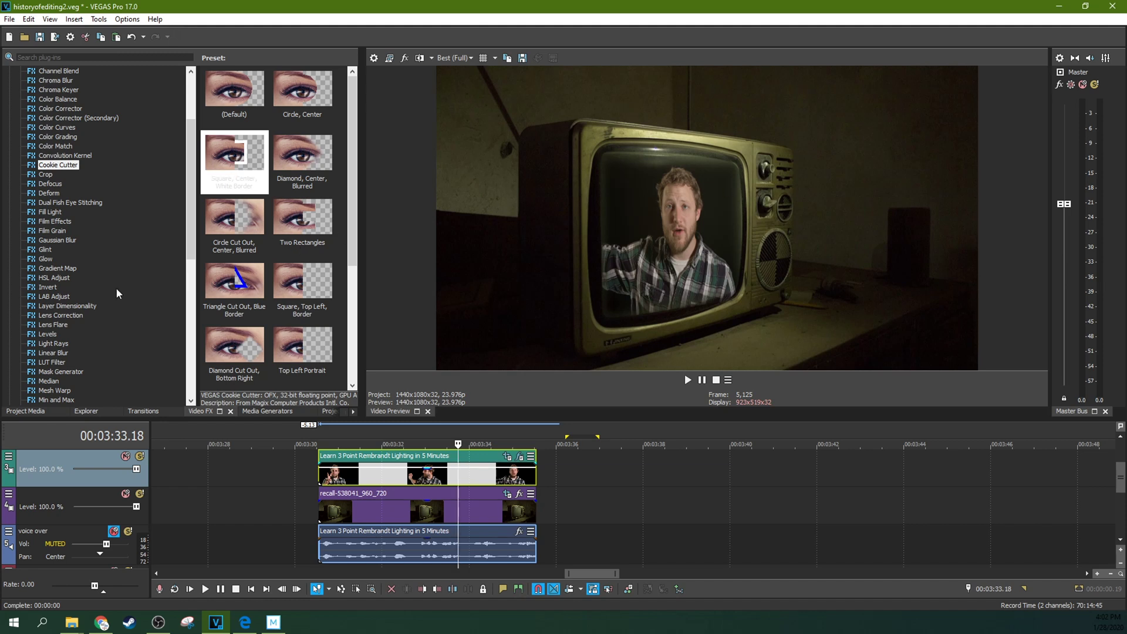
pyautogui.click(54, 279)
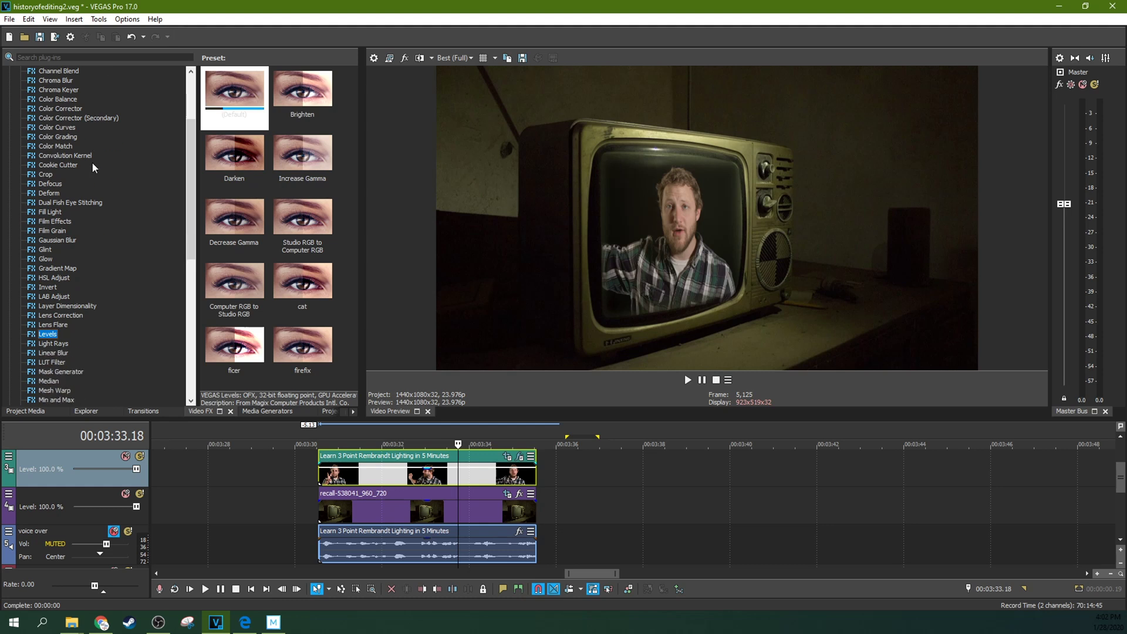
# Apply the default Levels preset to the talking-head clip and move it ahead of Mesh Warp.
pyautogui.moveTo(235, 94); pyautogui.dragTo(379, 423)
pyautogui.moveTo(396, 472); pyautogui.dragTo(397, 473)
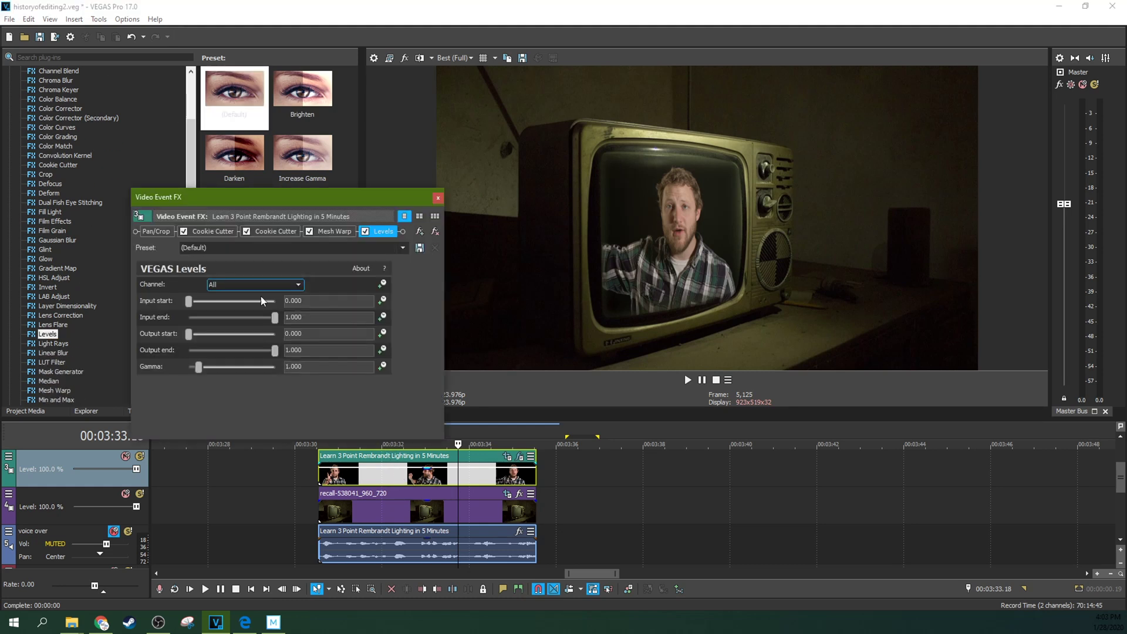
pyautogui.moveTo(190, 302); pyautogui.dragTo(182, 301)
pyautogui.moveTo(321, 240); pyautogui.dragTo(312, 238)
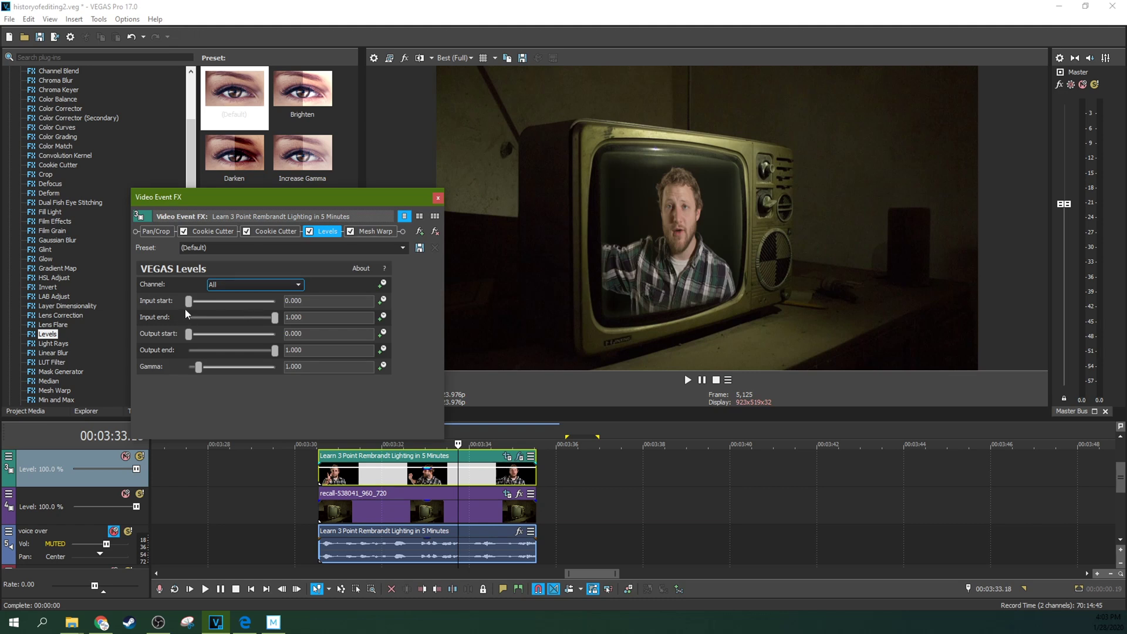
# Set Levels Input start to 0.075 and Input end to 0.837, compare on/off, then close.
pyautogui.moveTo(195, 304); pyautogui.dragTo(184, 305)
pyautogui.moveTo(270, 315); pyautogui.dragTo(261, 317)
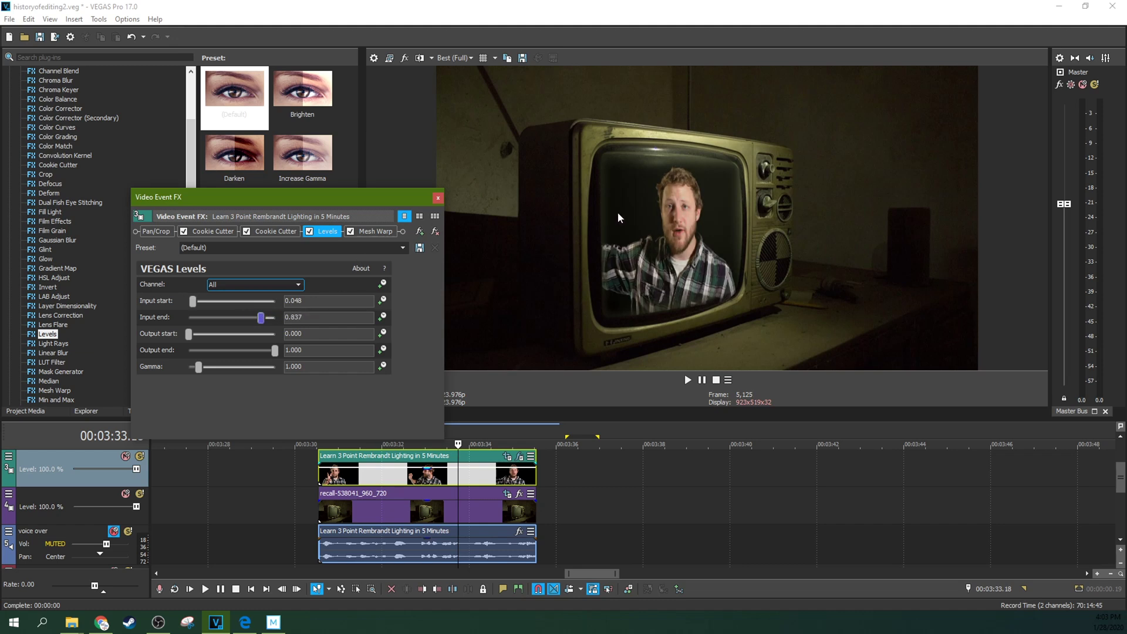
pyautogui.click(309, 232)
pyautogui.click(309, 232)
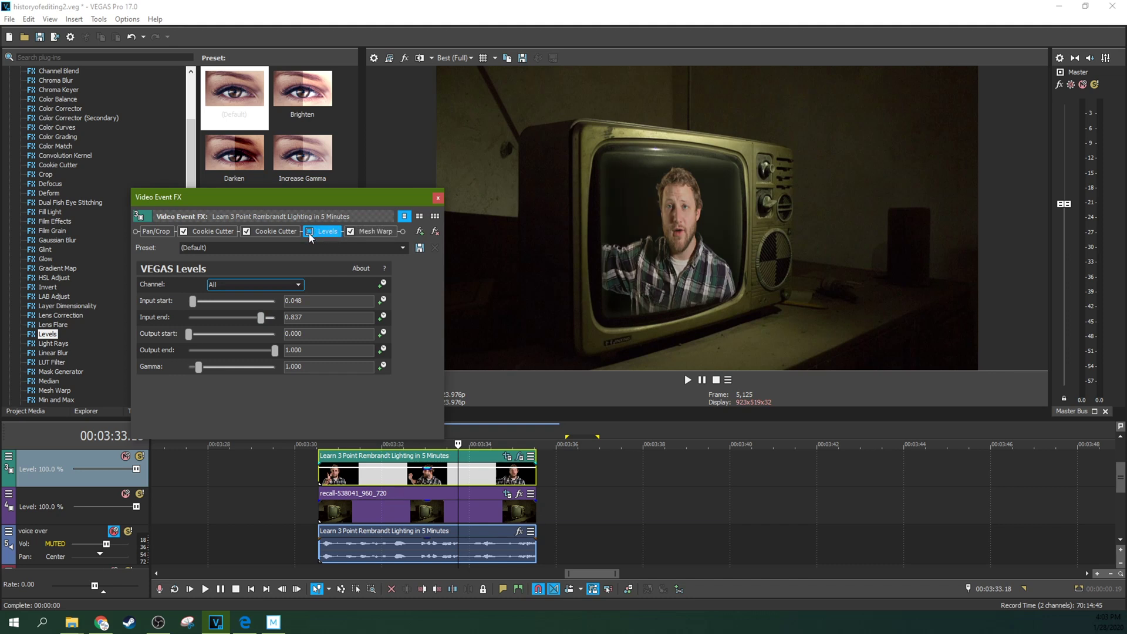
pyautogui.click(309, 232)
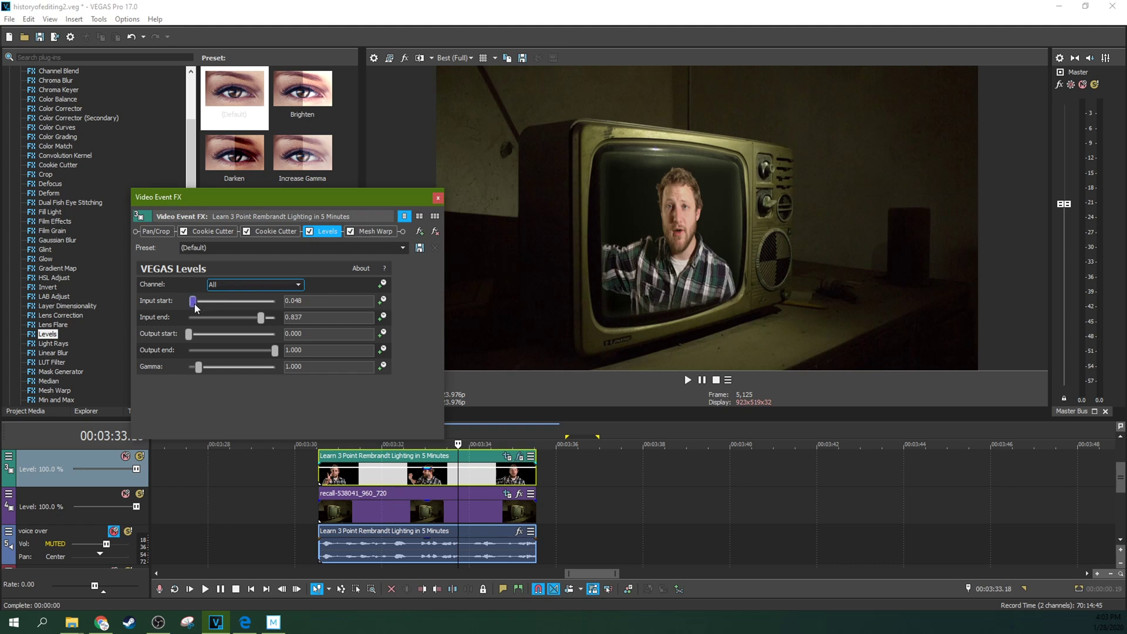
pyautogui.moveTo(195, 304); pyautogui.dragTo(196, 304)
pyautogui.click(438, 198)
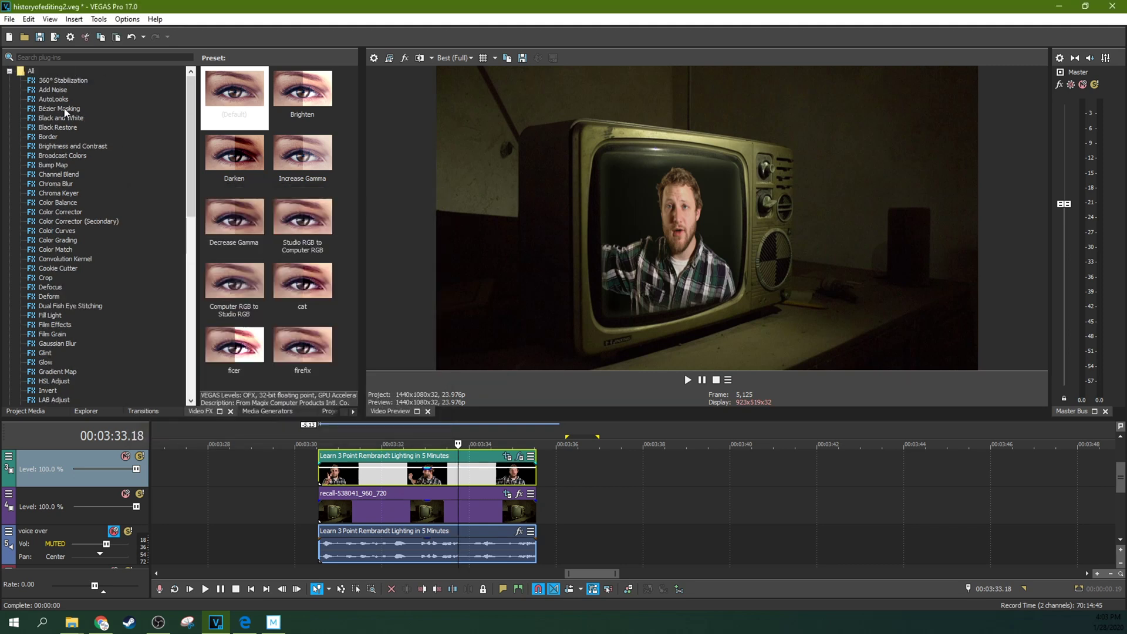
# Apply the Black and White (Default) preset to the talking-head event.
pyautogui.click(65, 118)
pyautogui.moveTo(251, 108); pyautogui.dragTo(235, 104)
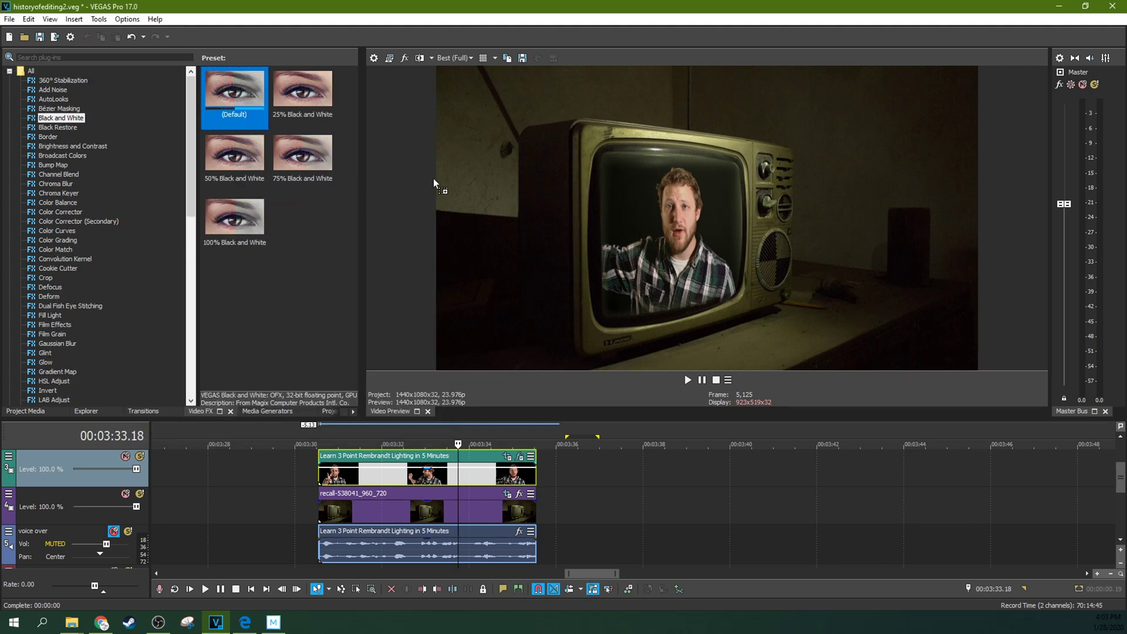
pyautogui.moveTo(470, 436); pyautogui.dragTo(473, 475)
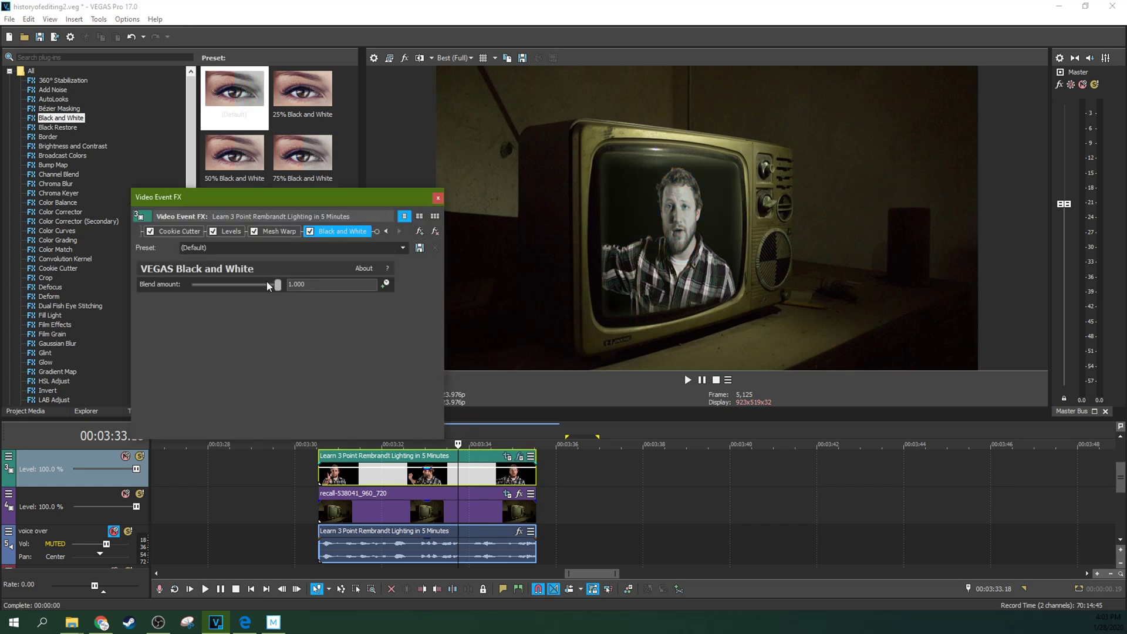
# Play back the black-and-white presenter, close the effect settings, and park the playhead at 00:03:33.16.
pyautogui.click(368, 513)
pyautogui.press('space')
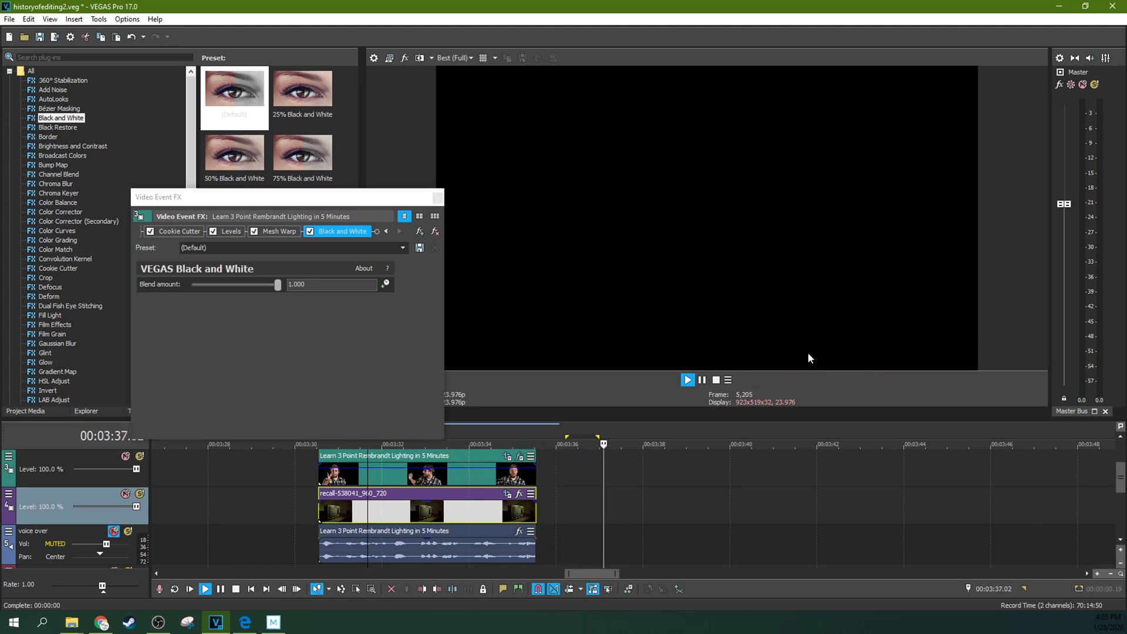
pyautogui.press('space')
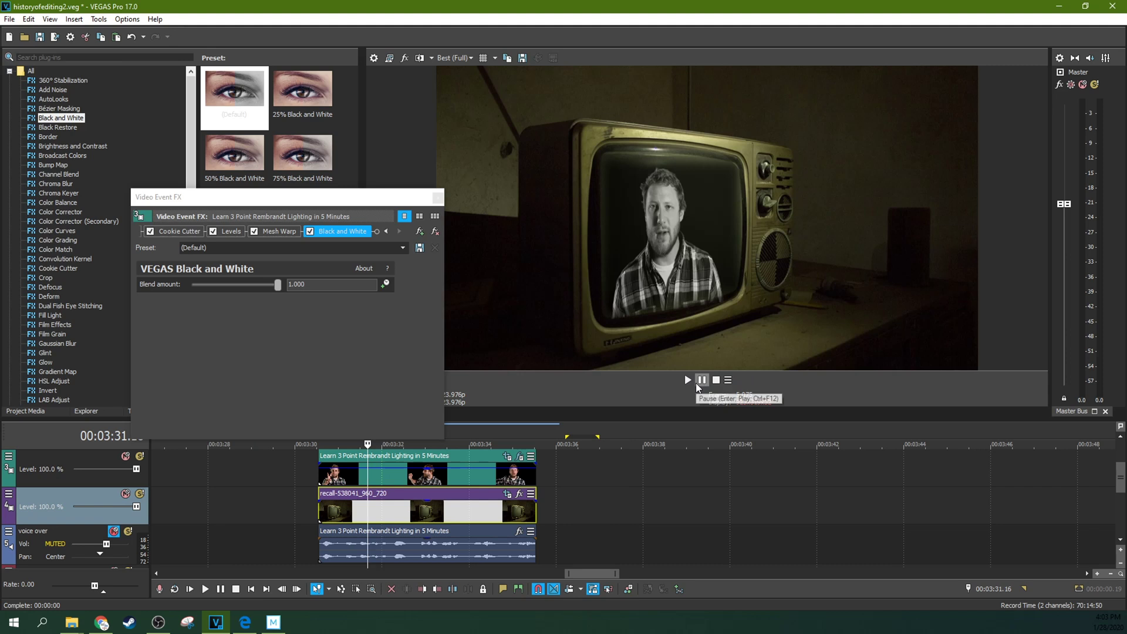
pyautogui.click(331, 480)
pyautogui.press('space')
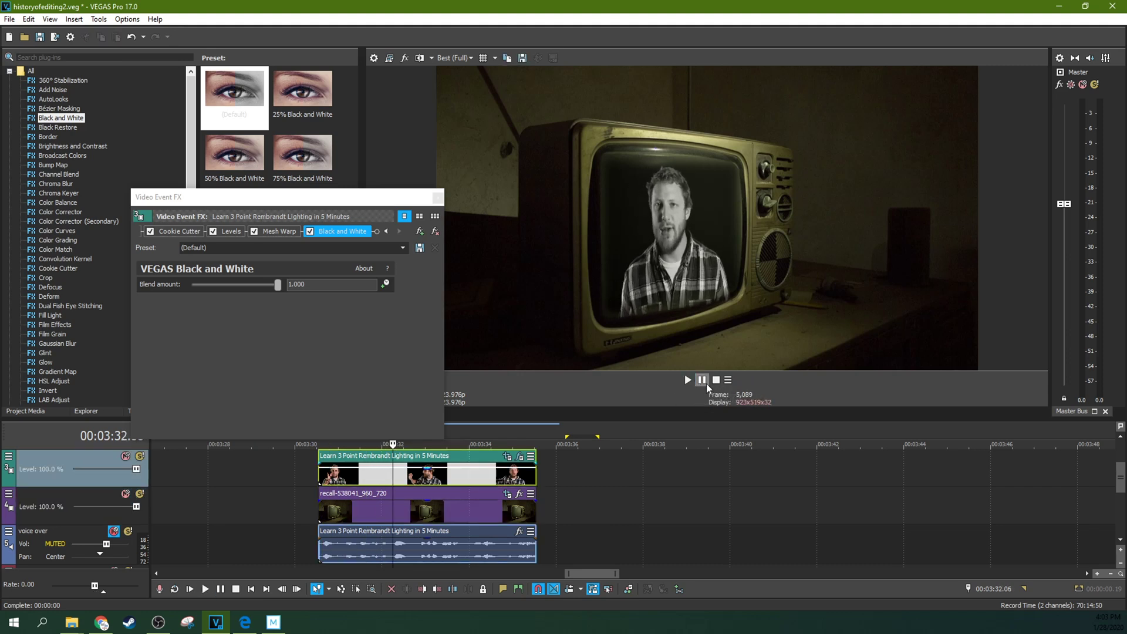
pyautogui.click(438, 197)
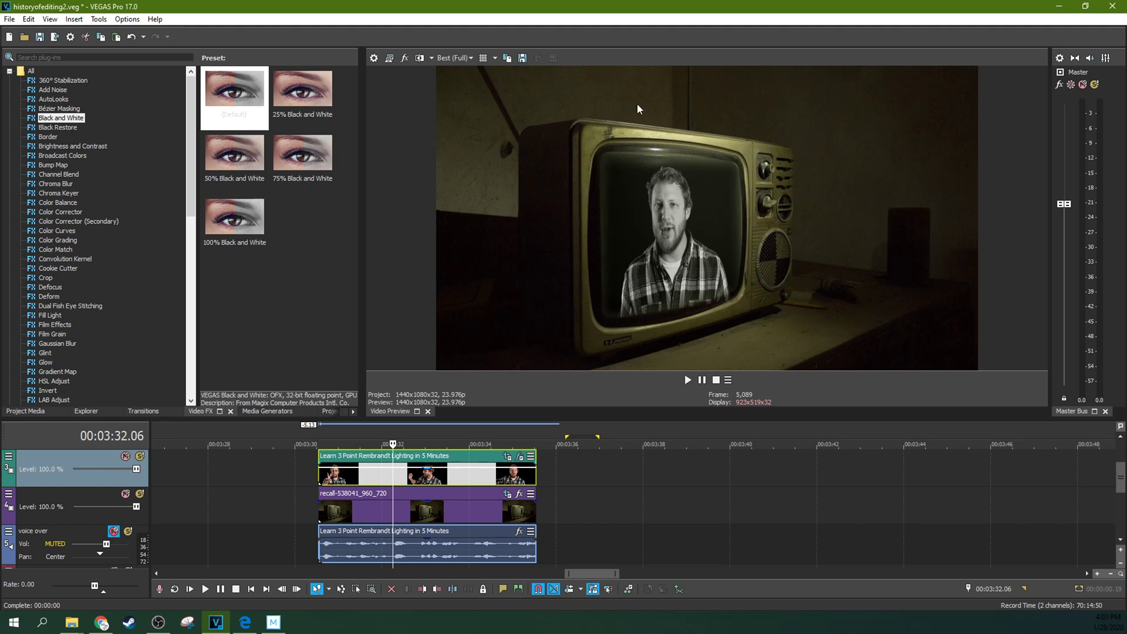
pyautogui.click(453, 491)
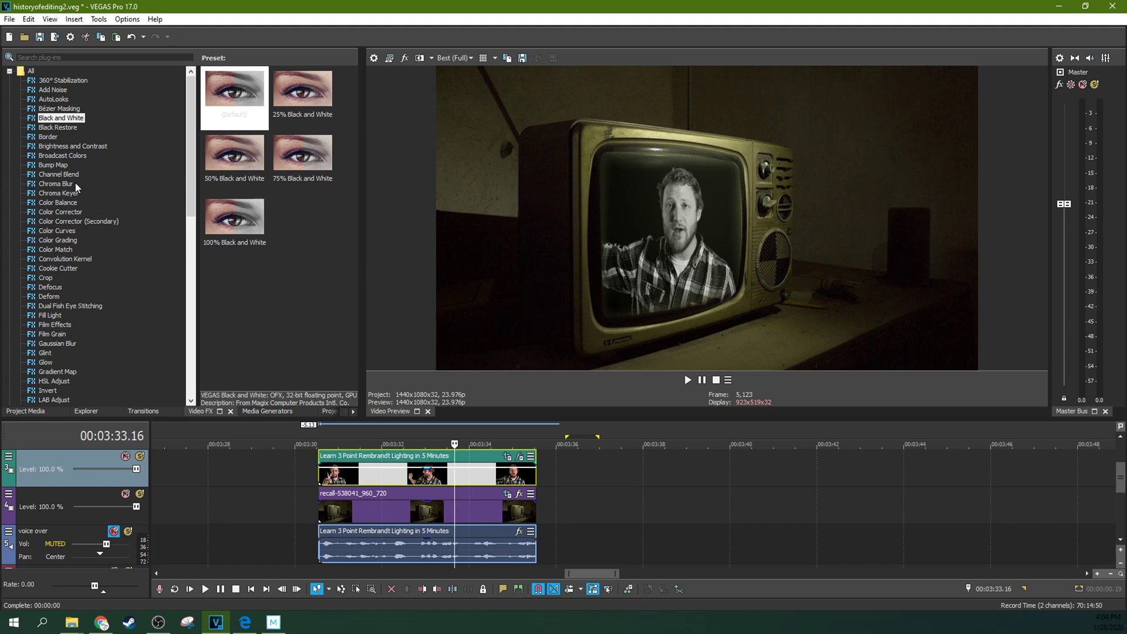
# Apply the TV Simulator's TV Look preset to the talking-head clip.
pyautogui.click(65, 214)
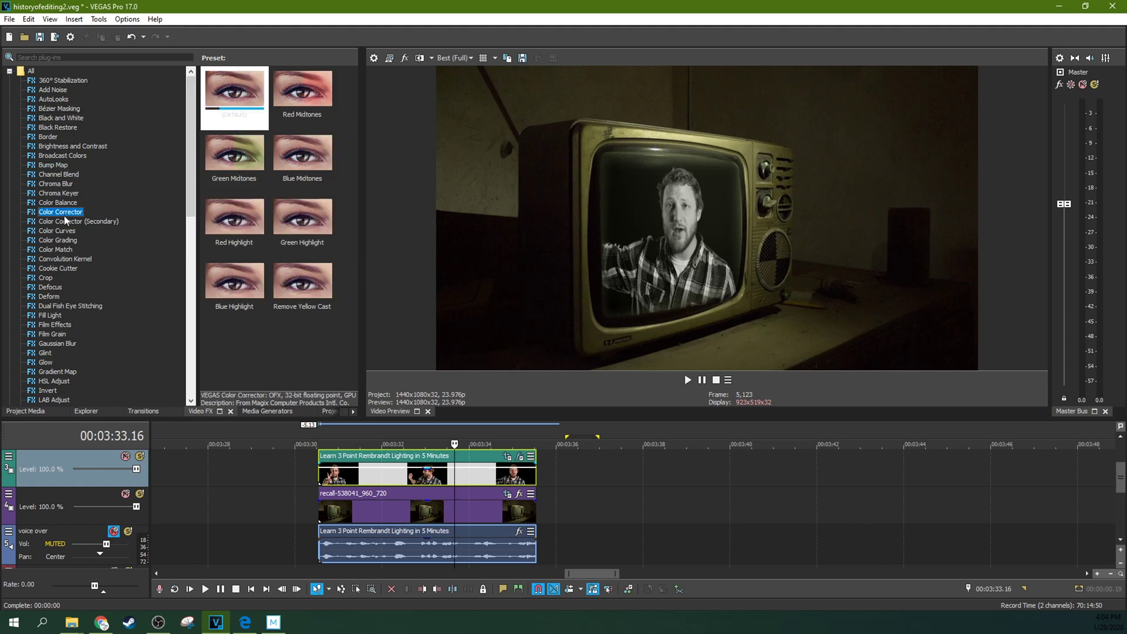
pyautogui.click(73, 266)
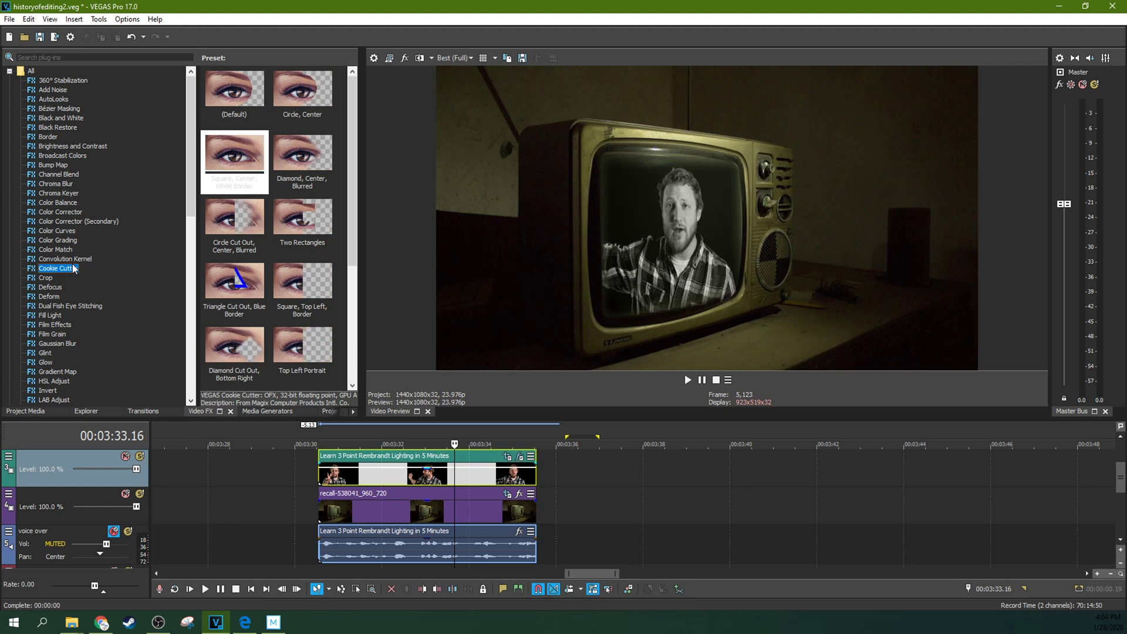
pyautogui.scroll(-1, 75, 250)
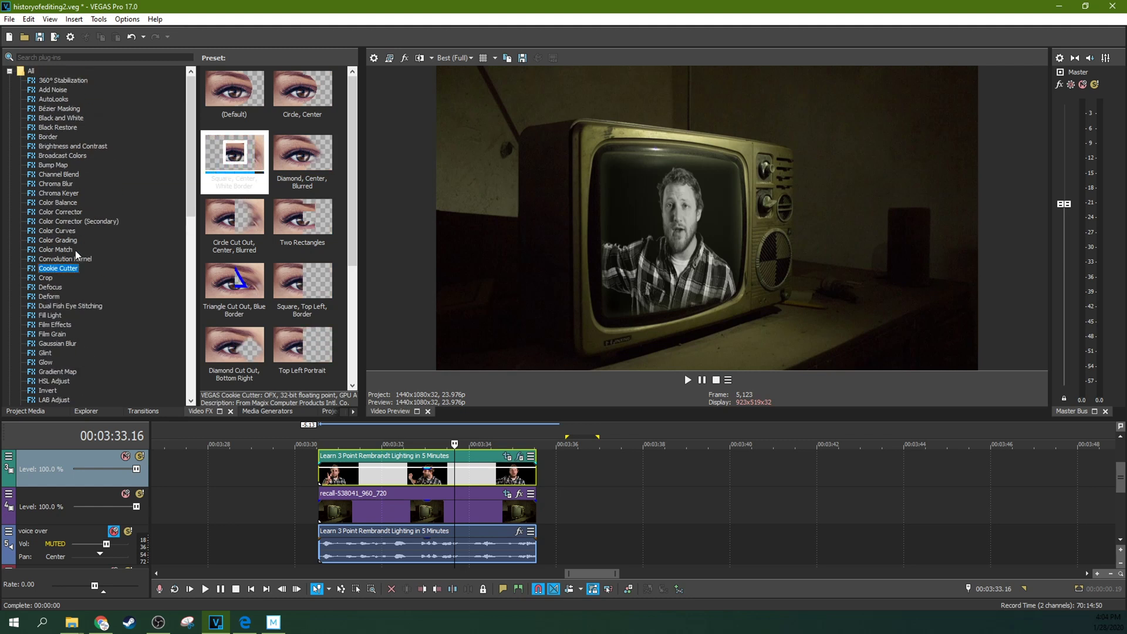
pyautogui.scroll(-12, 76, 245)
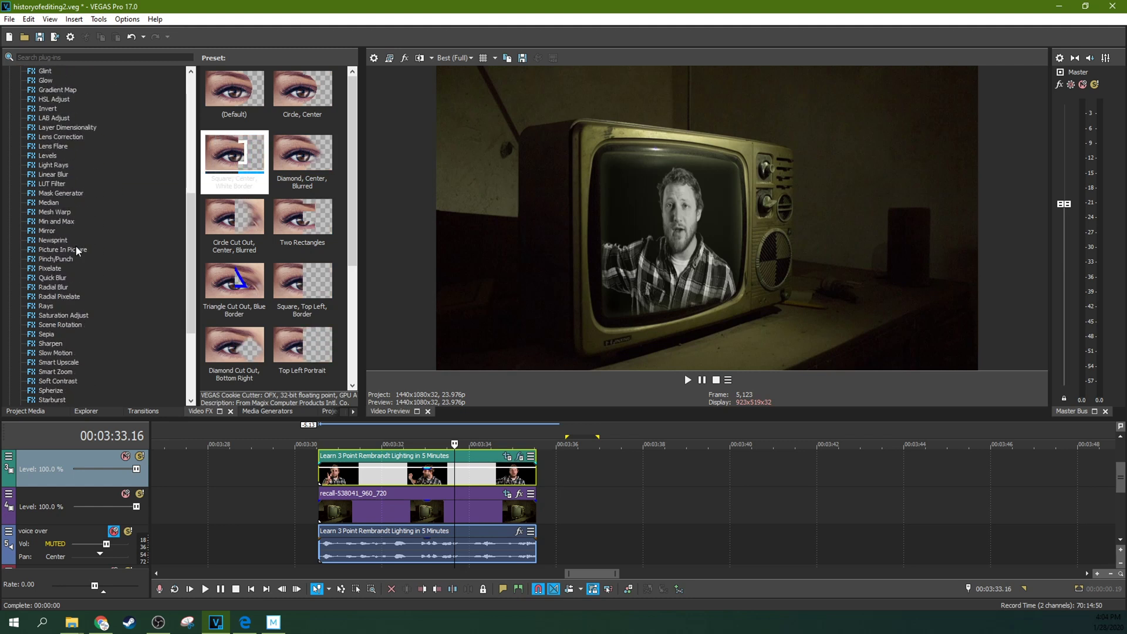
pyautogui.scroll(-1, 75, 245)
pyautogui.click(56, 343)
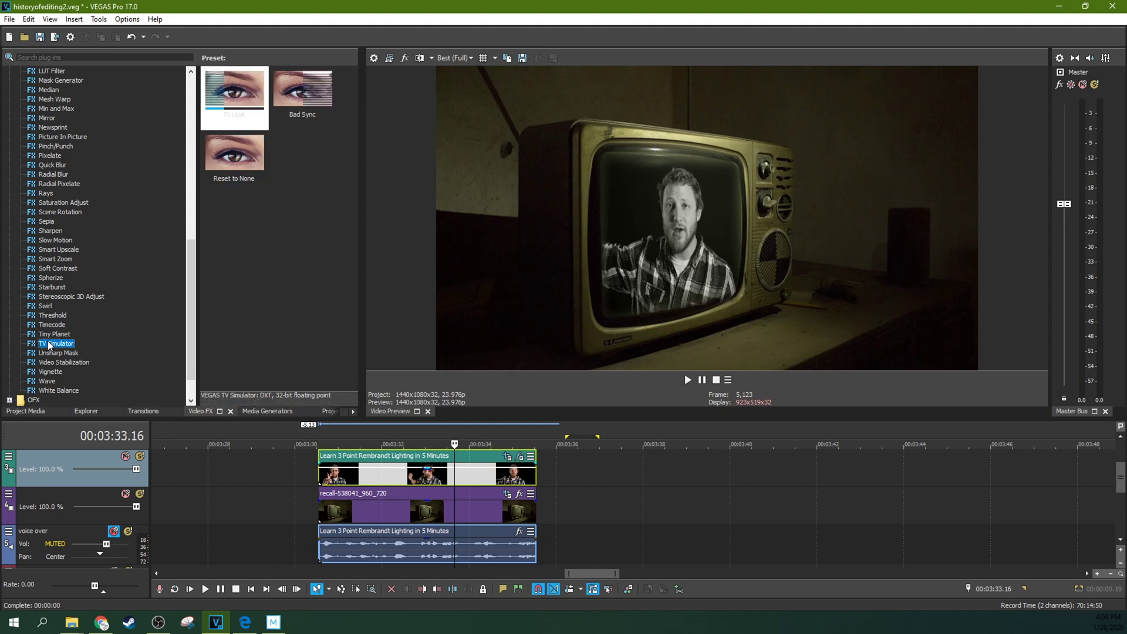
pyautogui.click(237, 98)
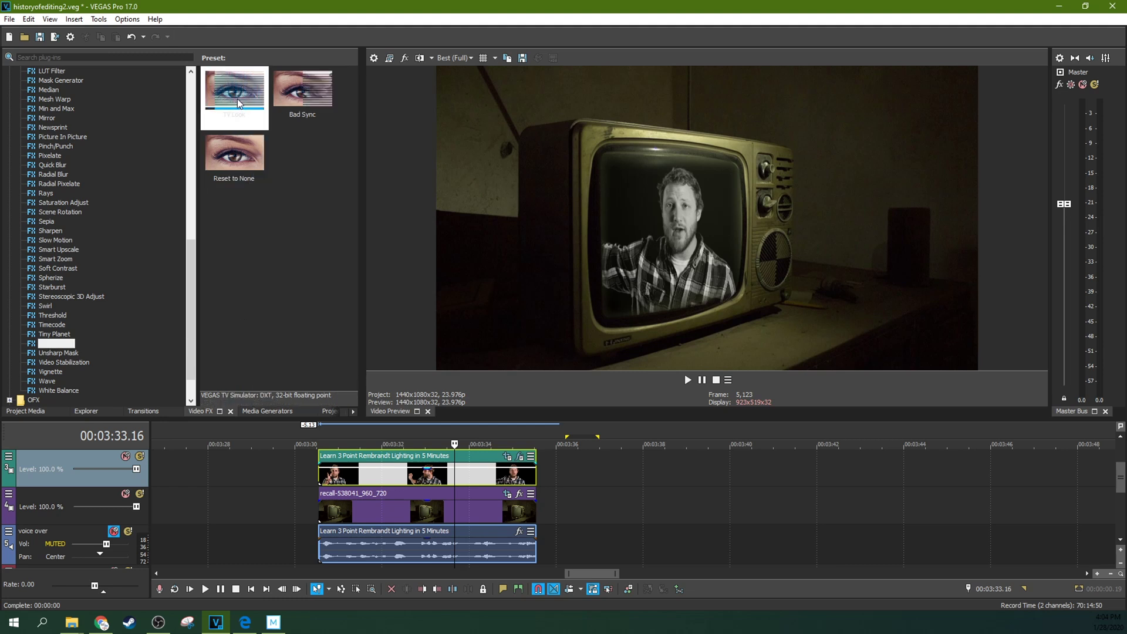
pyautogui.moveTo(372, 383); pyautogui.dragTo(441, 471)
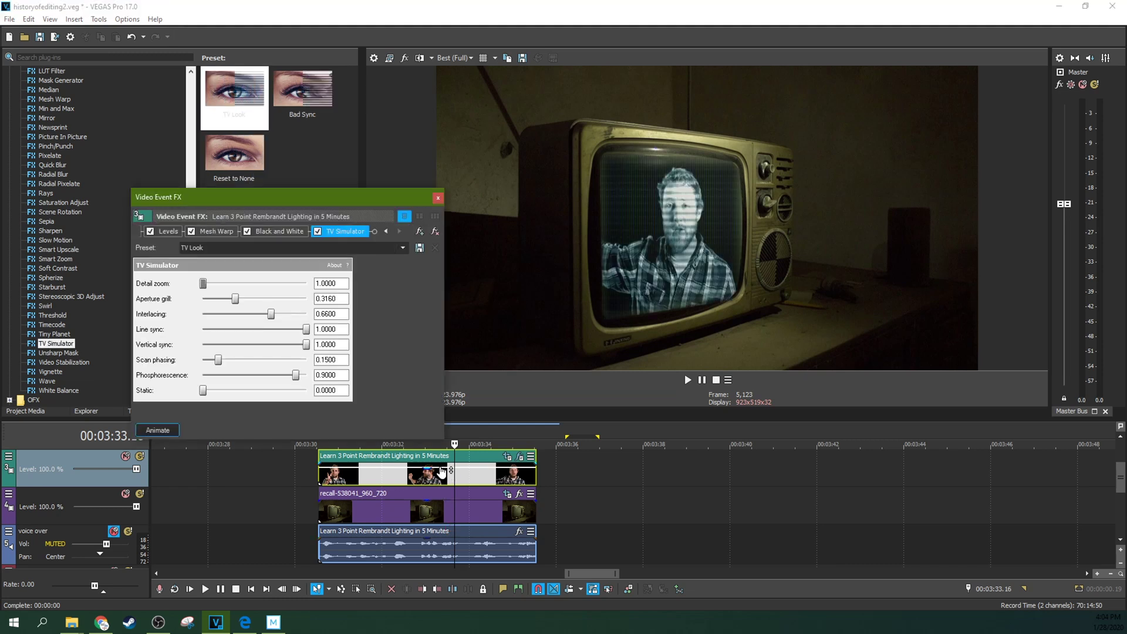
# Set aperture grill to 0.0160 and interlacing to 0.0720, then lower line sync and vertical sync to 0.8460.
pyautogui.moveTo(357, 199); pyautogui.dragTo(382, 229)
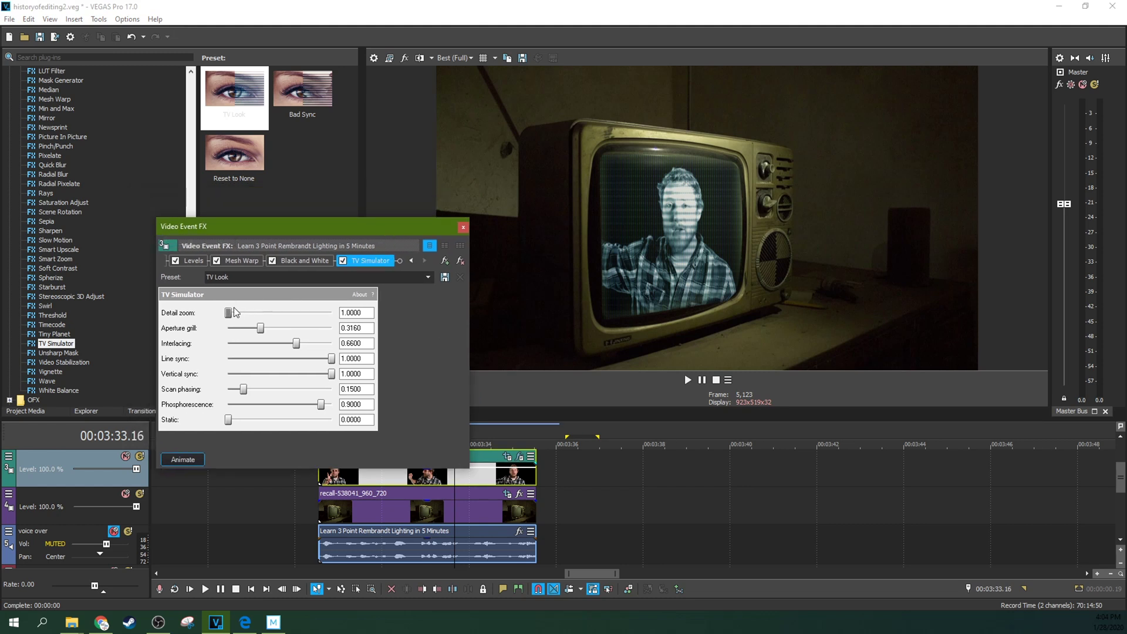
pyautogui.moveTo(229, 313)
pyautogui.mouseDown()
pyautogui.moveTo(240, 313)
pyautogui.moveTo(225, 316)
pyautogui.mouseUp()
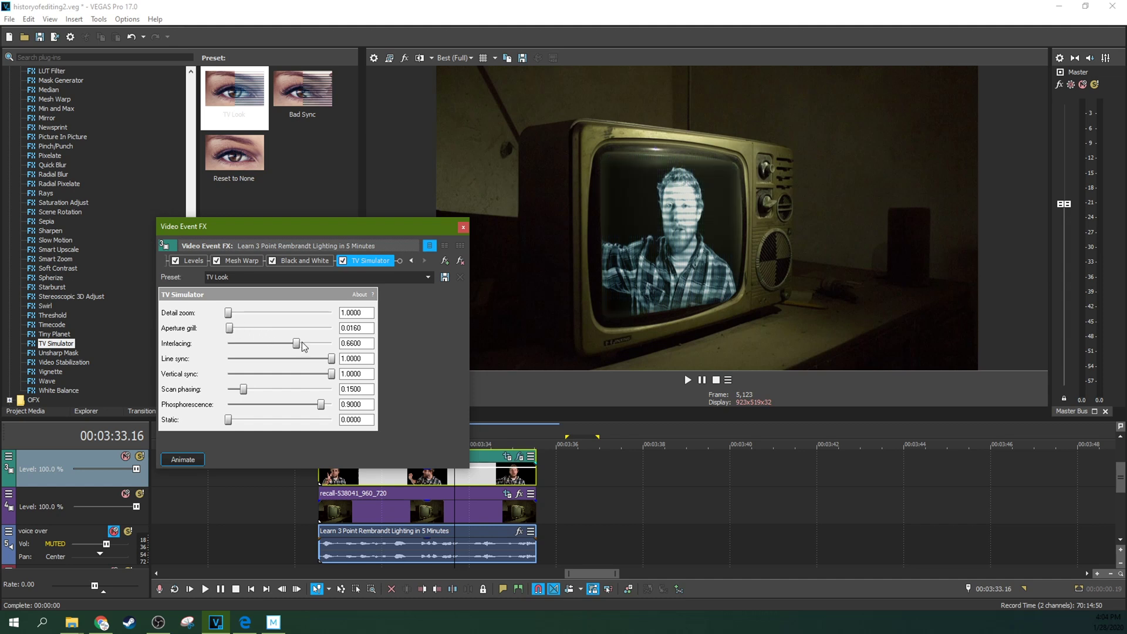
pyautogui.moveTo(295, 344); pyautogui.dragTo(236, 344)
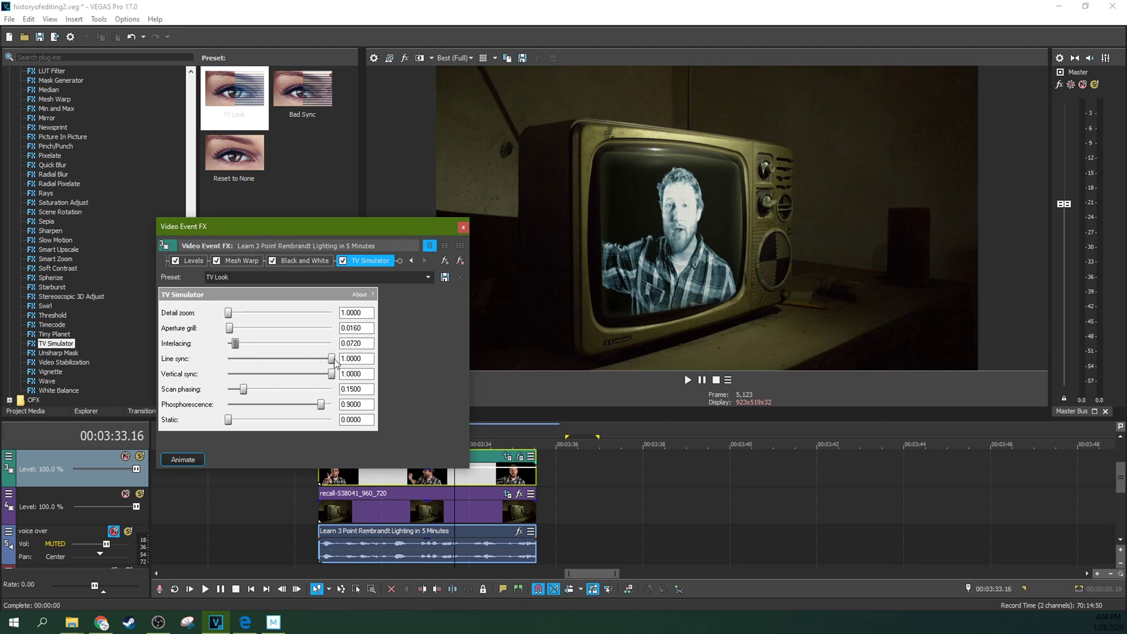
pyautogui.moveTo(332, 359); pyautogui.dragTo(356, 367)
pyautogui.moveTo(332, 374)
pyautogui.mouseDown()
pyautogui.moveTo(227, 379)
pyautogui.moveTo(330, 385)
pyautogui.mouseUp()
# Lower vertical sync further and preview the rolling TV picture.
pyautogui.moveTo(333, 373); pyautogui.dragTo(316, 374)
pyautogui.click(340, 512)
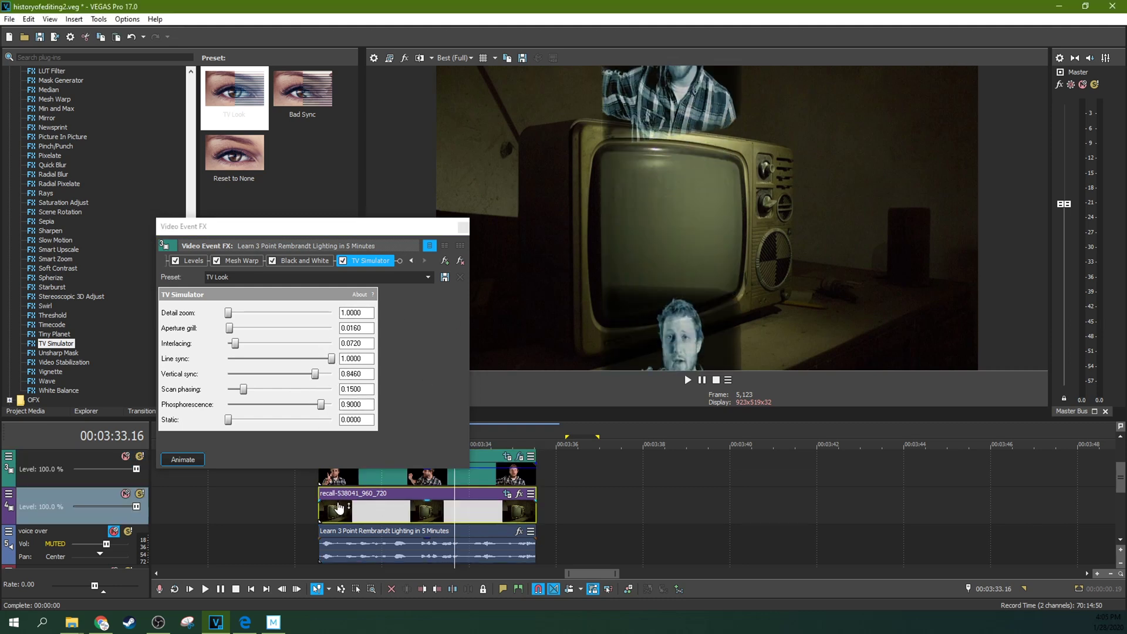
pyautogui.press('space')
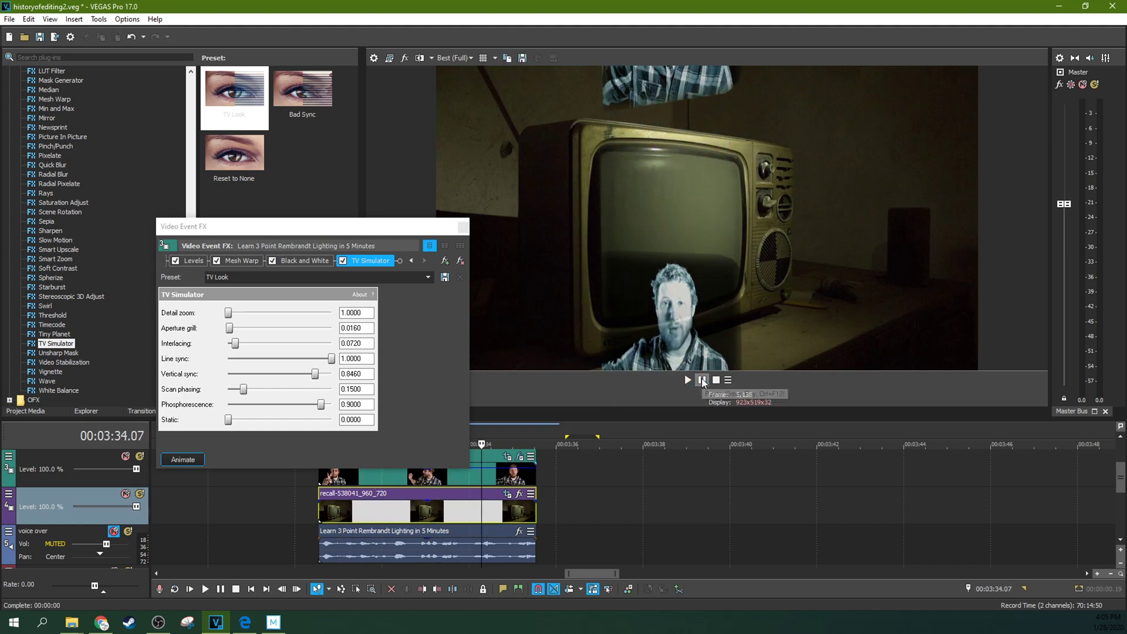
pyautogui.press('space')
# Restore vertical sync to 1.0000, lower scan phasing and set phosphorescence to 0.3000.
pyautogui.moveTo(315, 374); pyautogui.dragTo(378, 378)
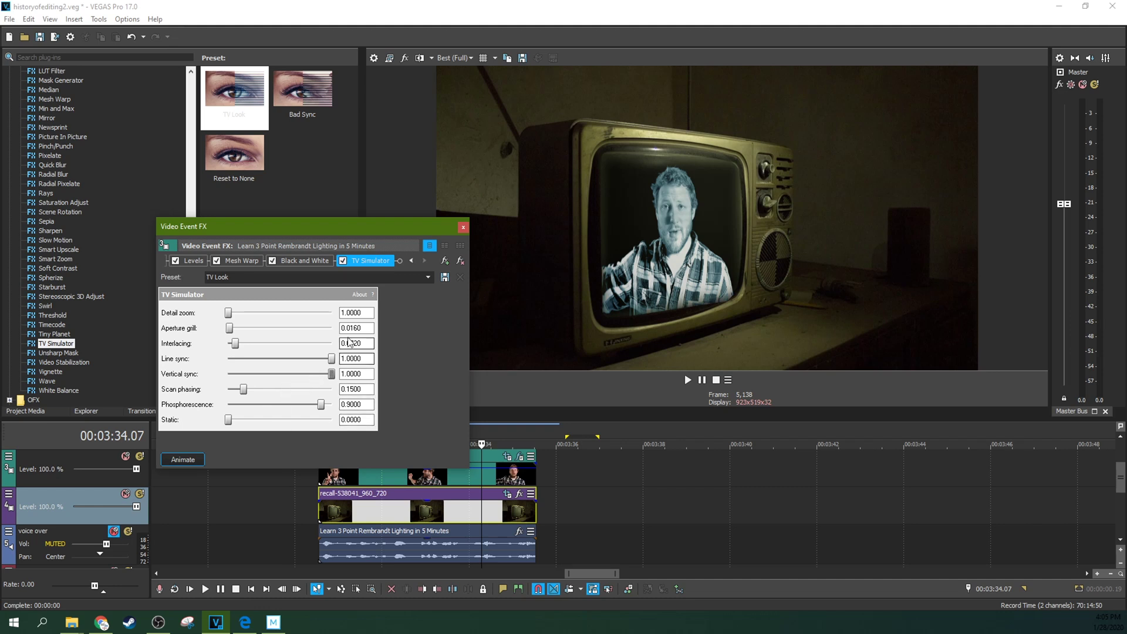
pyautogui.moveTo(244, 389); pyautogui.dragTo(240, 390)
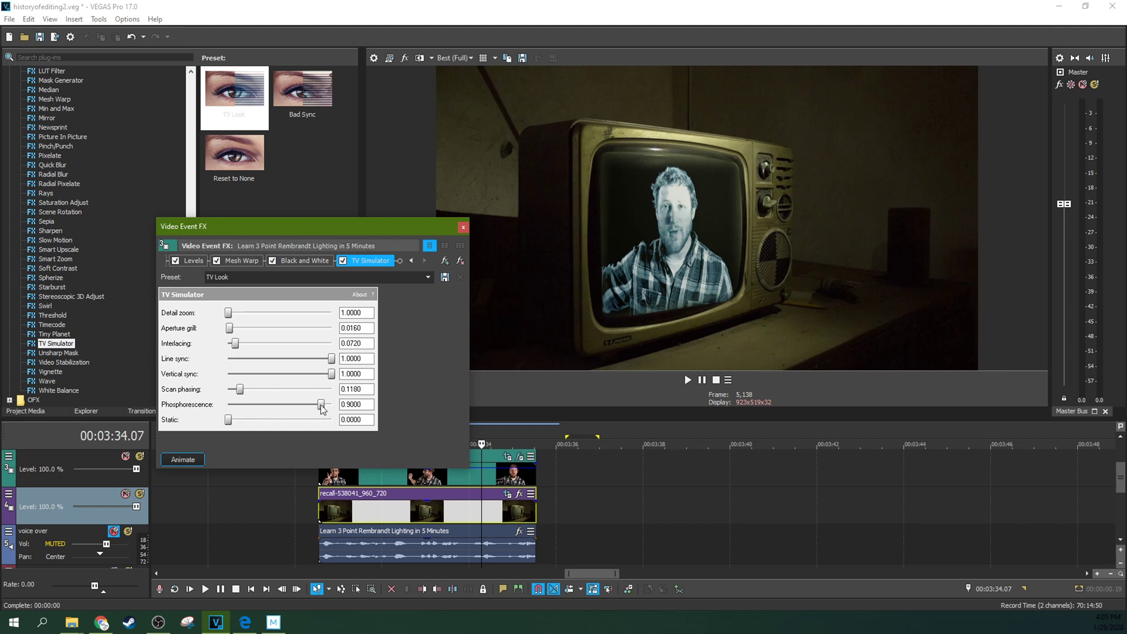
pyautogui.moveTo(320, 405); pyautogui.dragTo(236, 424)
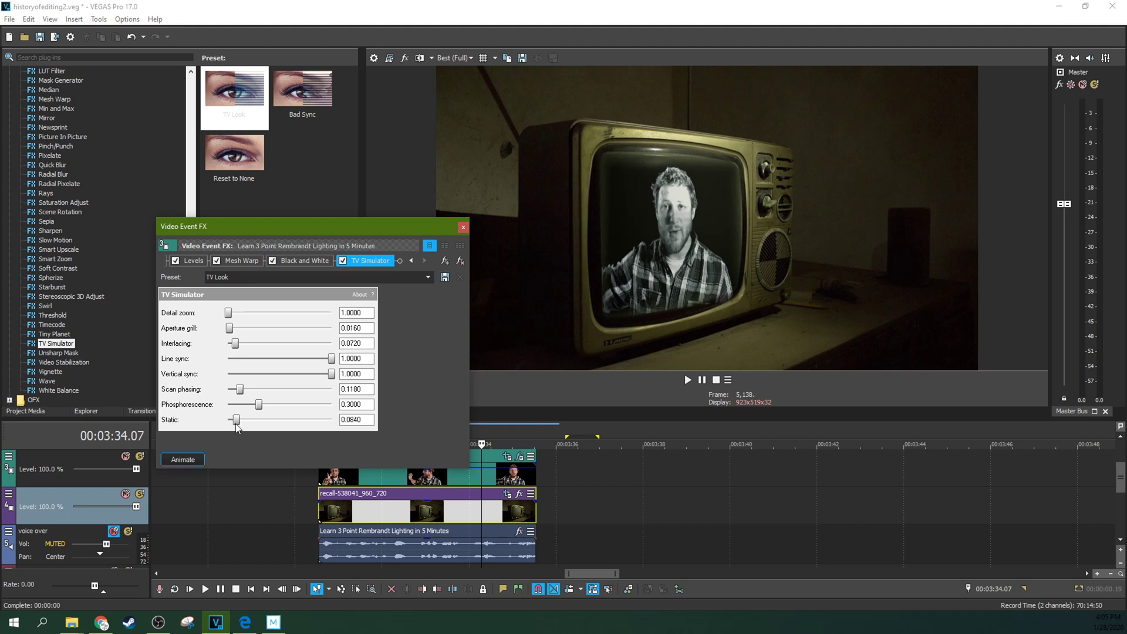
# Preview the TV Look on the presenter from around 3:31.
pyautogui.click(349, 520)
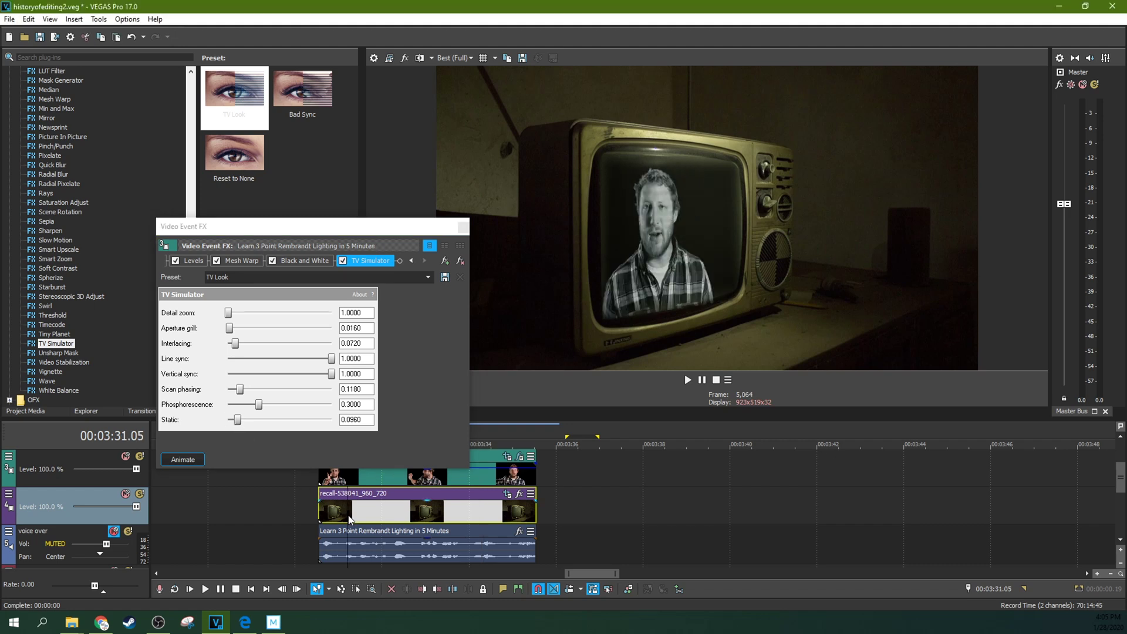
pyautogui.click(688, 380)
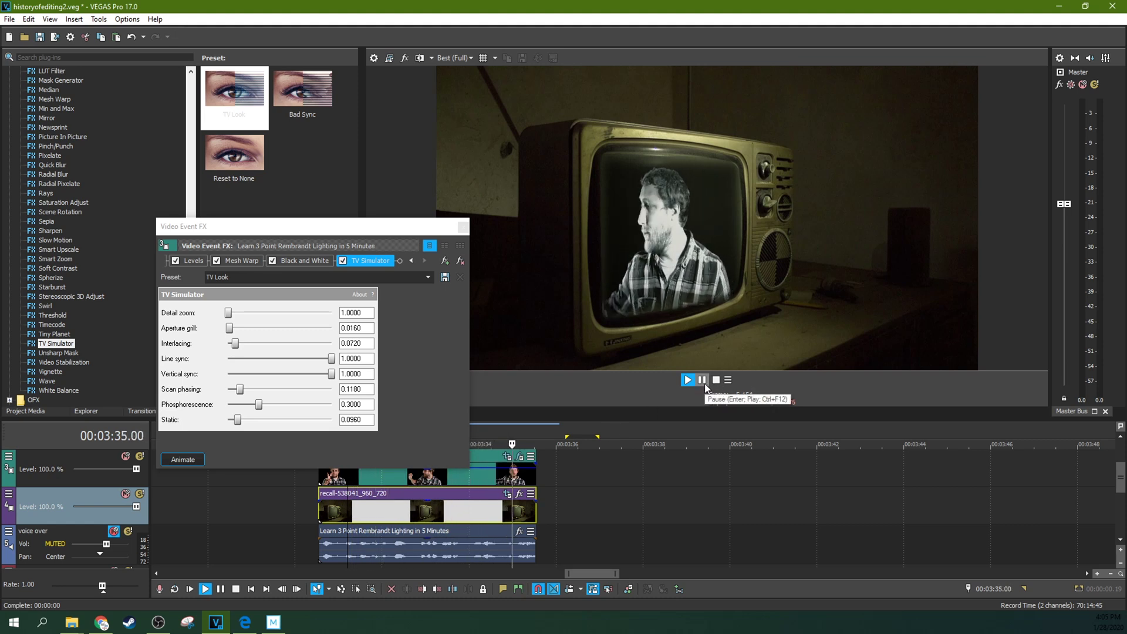
pyautogui.click(705, 384)
pyautogui.click(379, 511)
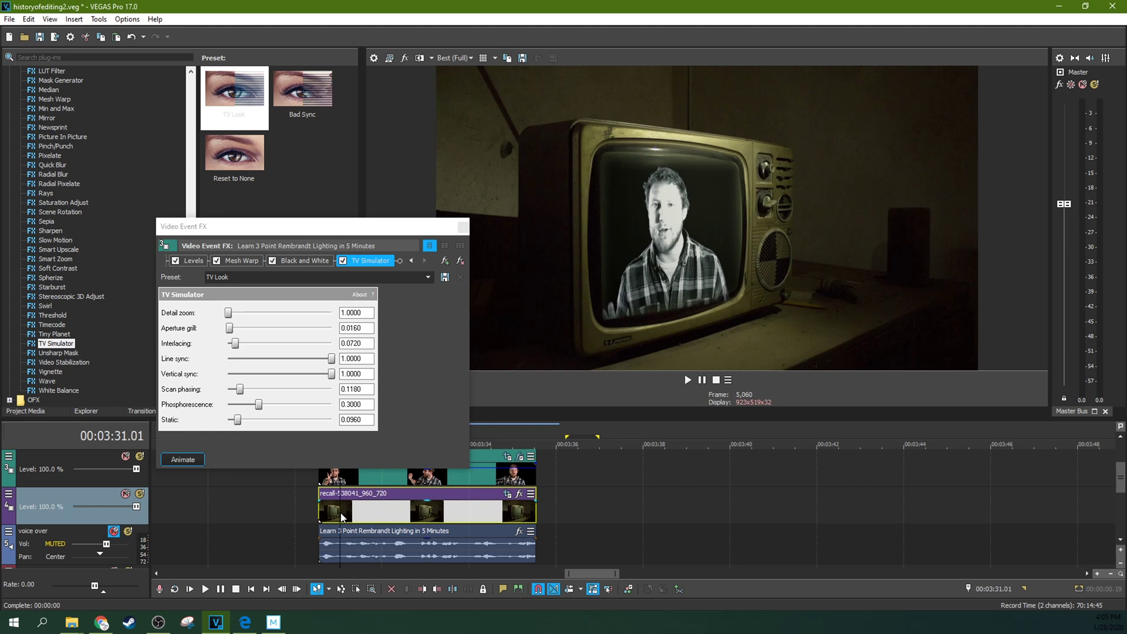
pyautogui.press('space')
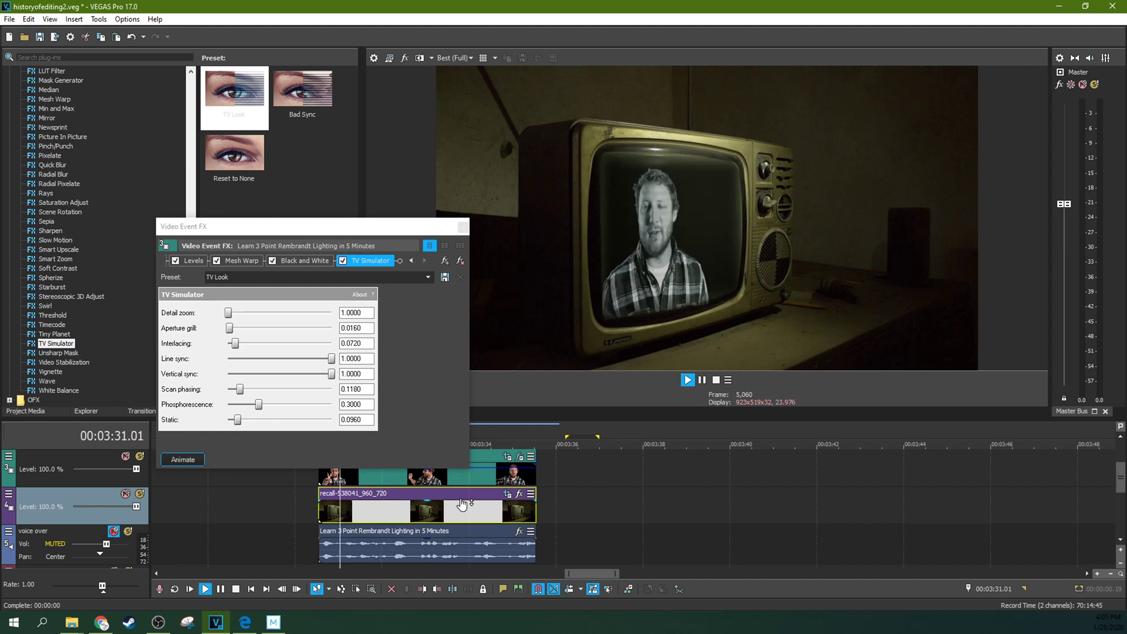
pyautogui.click(706, 381)
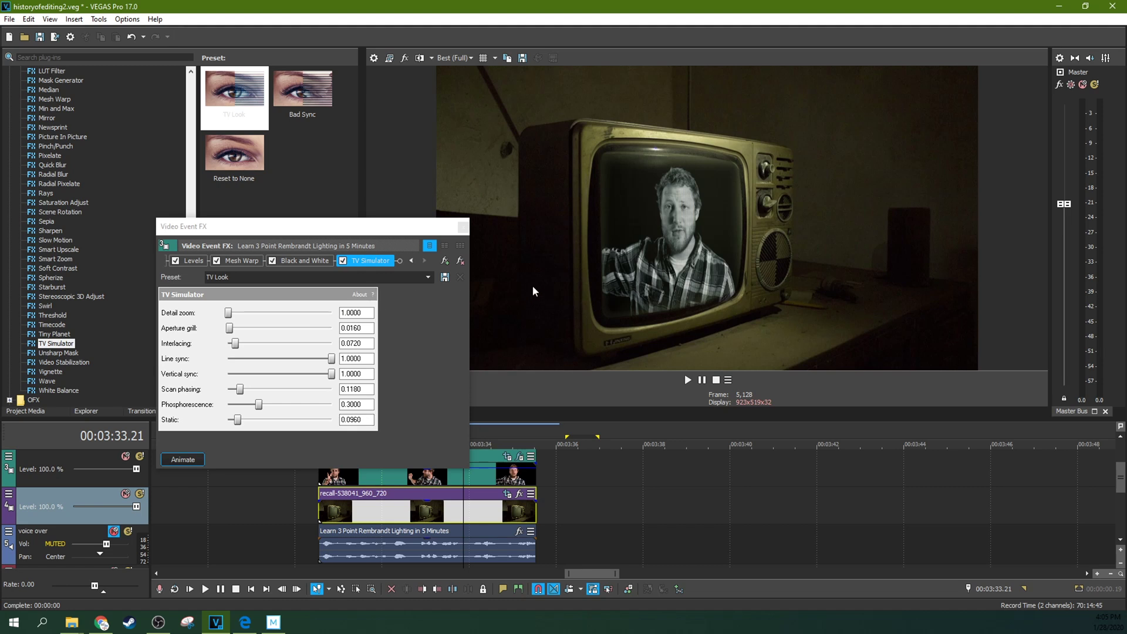
# Close the TV Simulator settings and replay the edited section from 3:31.
pyautogui.click(463, 228)
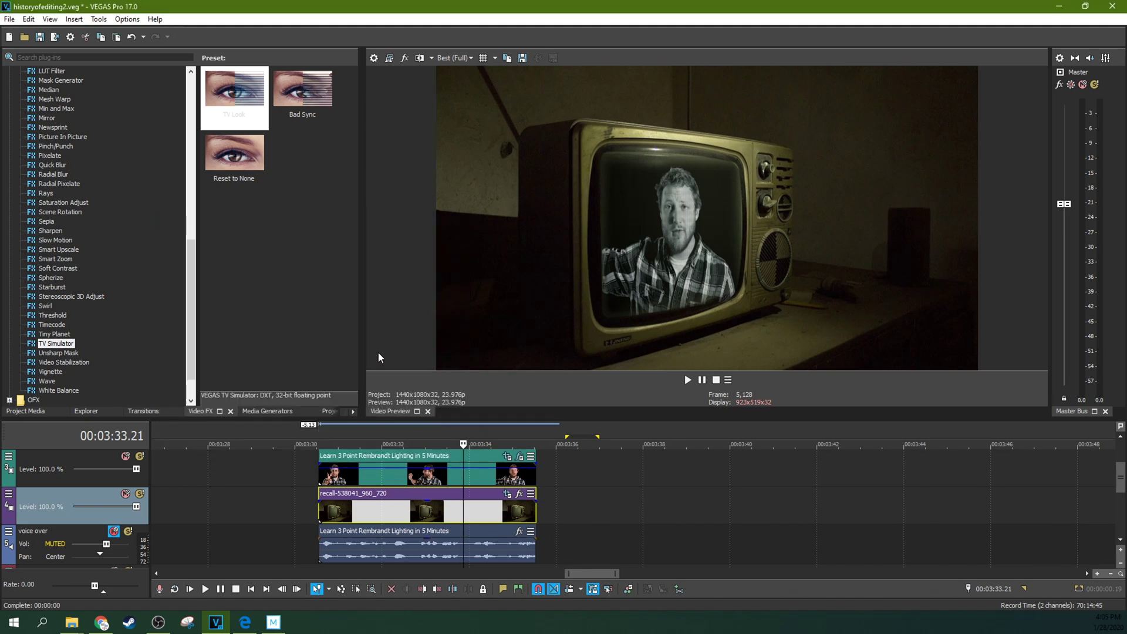
pyautogui.click(371, 519)
pyautogui.press('space')
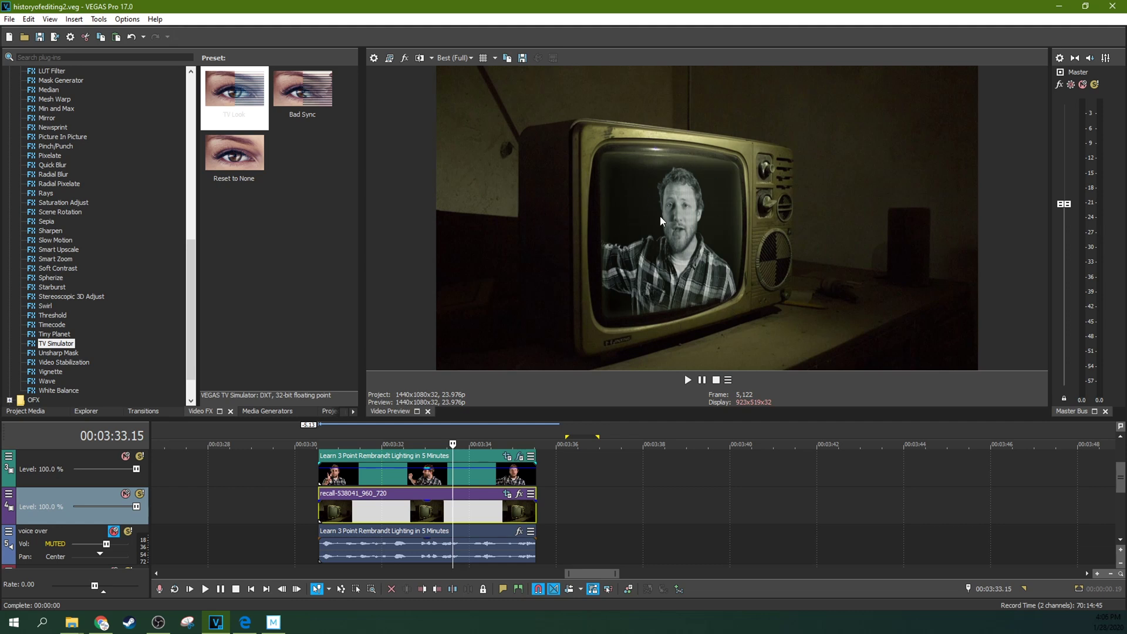
# Drop Light Rays' Weak Light Rays preset onto the old-TV background clip on track 4.
pyautogui.click(43, 297)
pyautogui.scroll(-1, 46, 297)
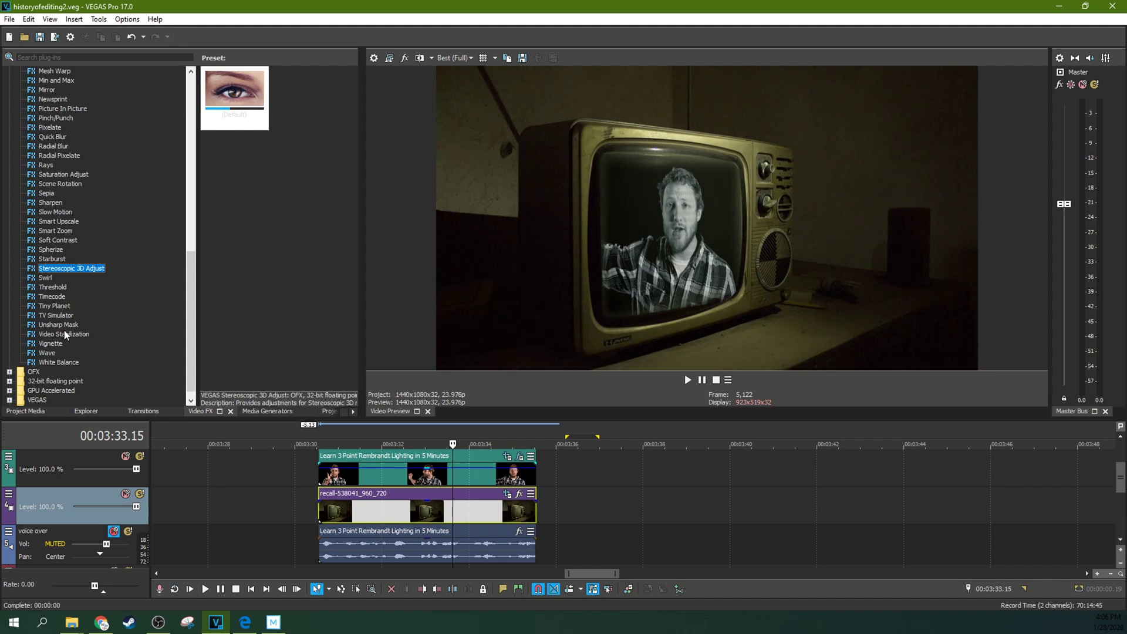
pyautogui.scroll(15, 65, 331)
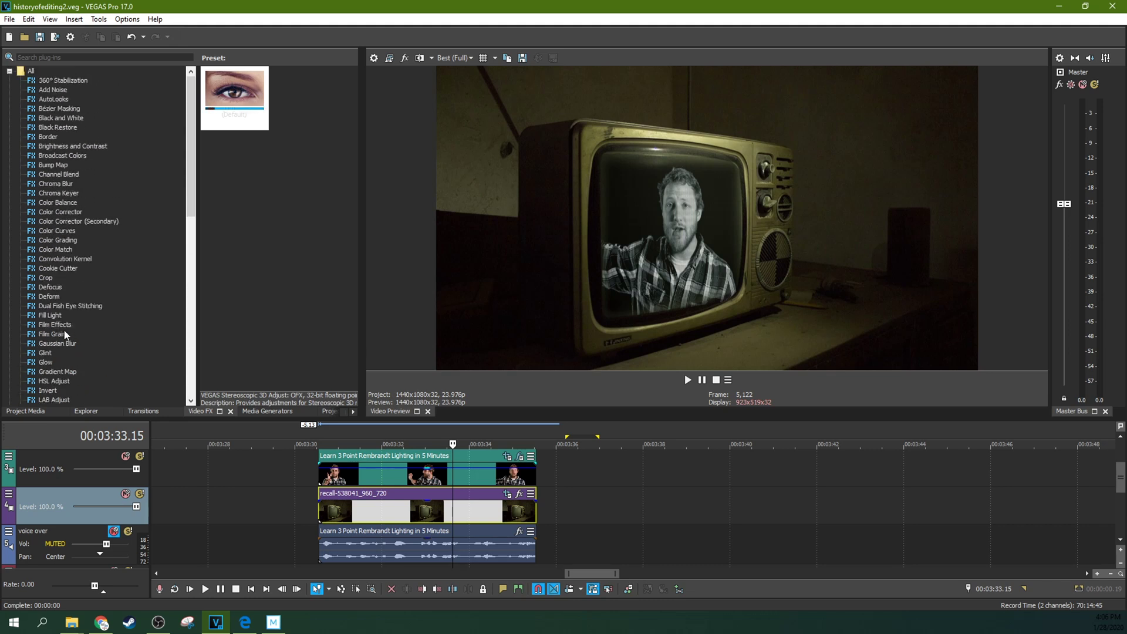
pyautogui.scroll(-5, 117, 265)
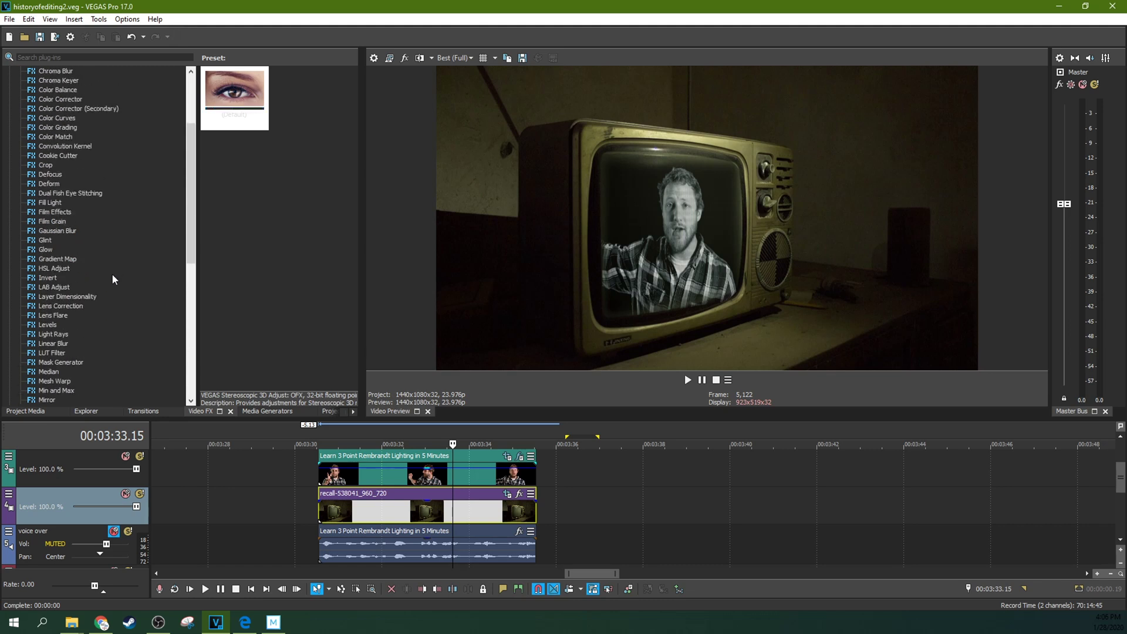
pyautogui.click(68, 307)
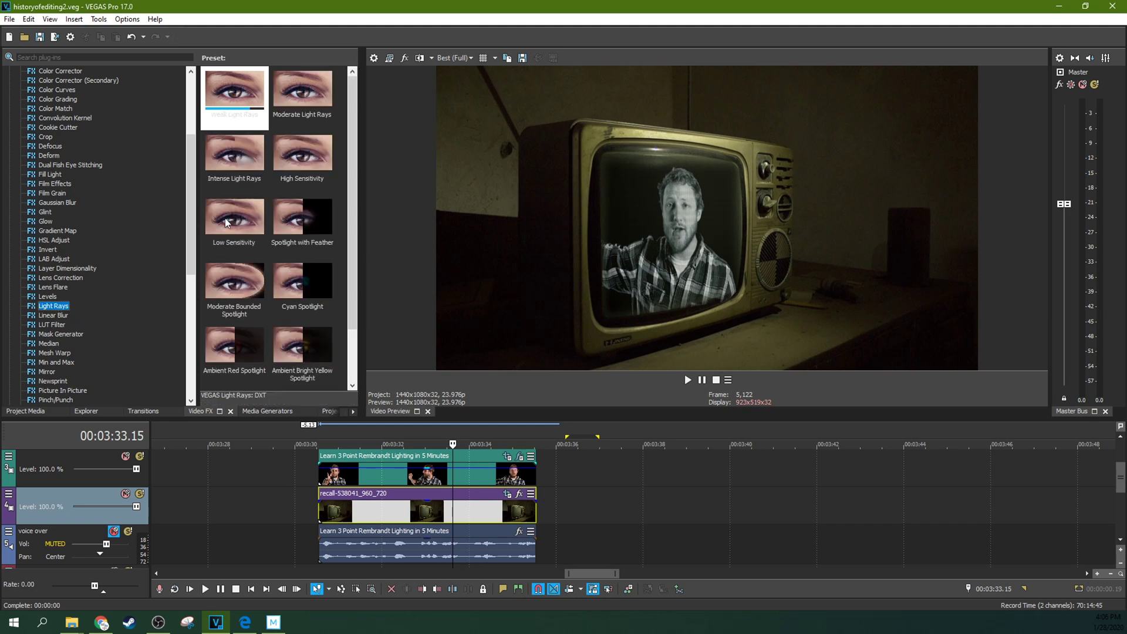
pyautogui.moveTo(248, 92); pyautogui.dragTo(361, 396)
pyautogui.moveTo(439, 519); pyautogui.dragTo(439, 515)
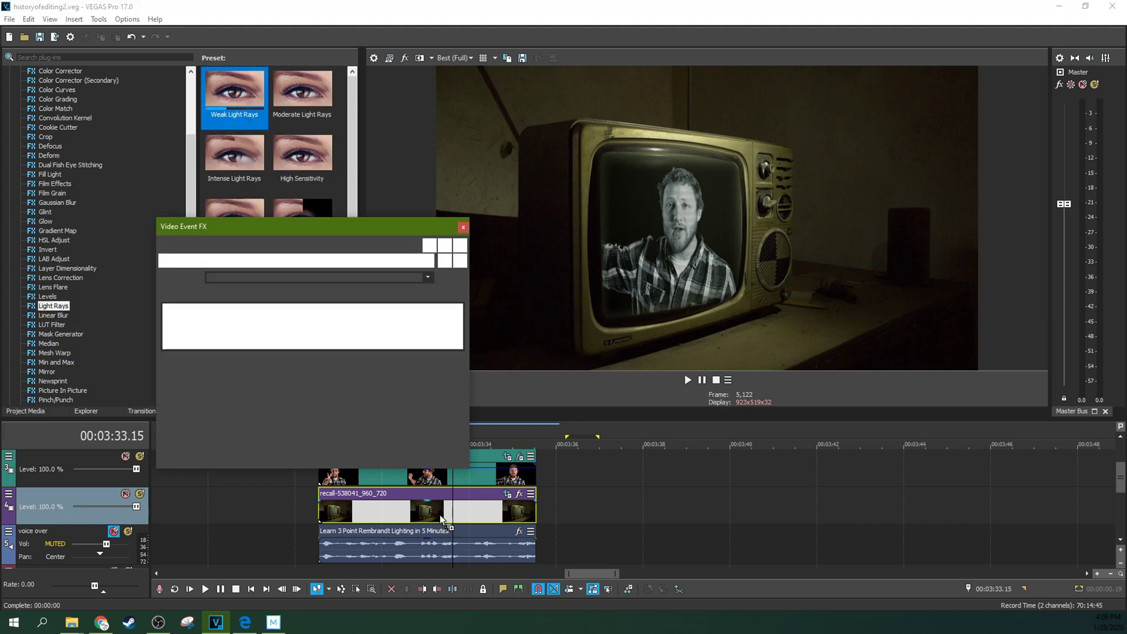
# Set Light Rays Sensitivity to 0 and enable Bound Radius on the TV background clip.
pyautogui.click(504, 480)
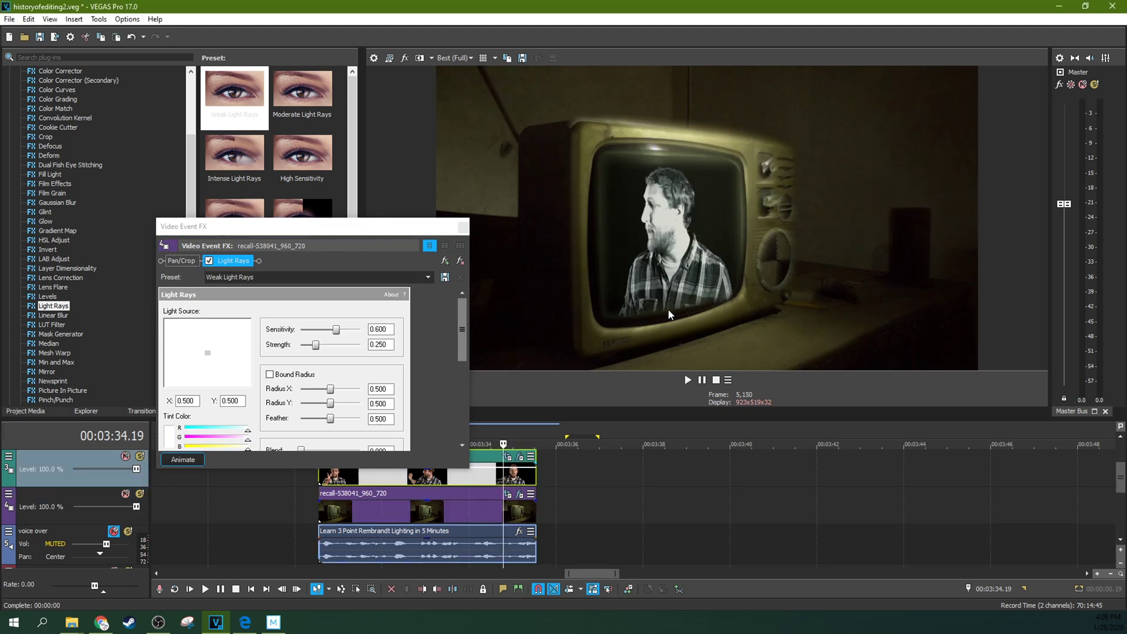
pyautogui.click(487, 514)
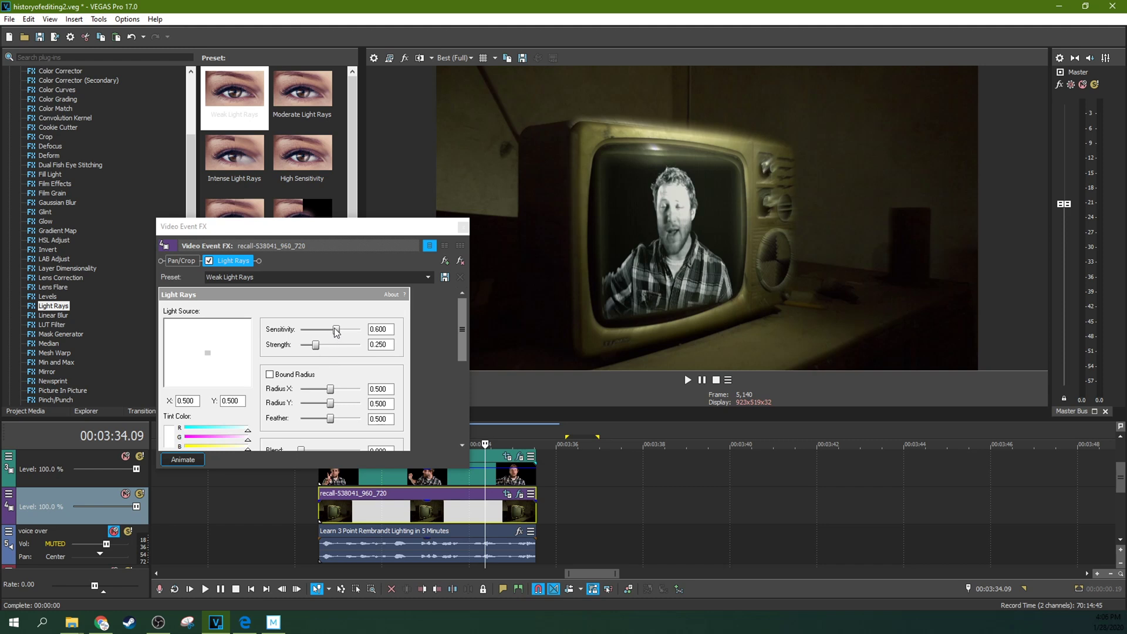
pyautogui.moveTo(336, 329); pyautogui.dragTo(285, 349)
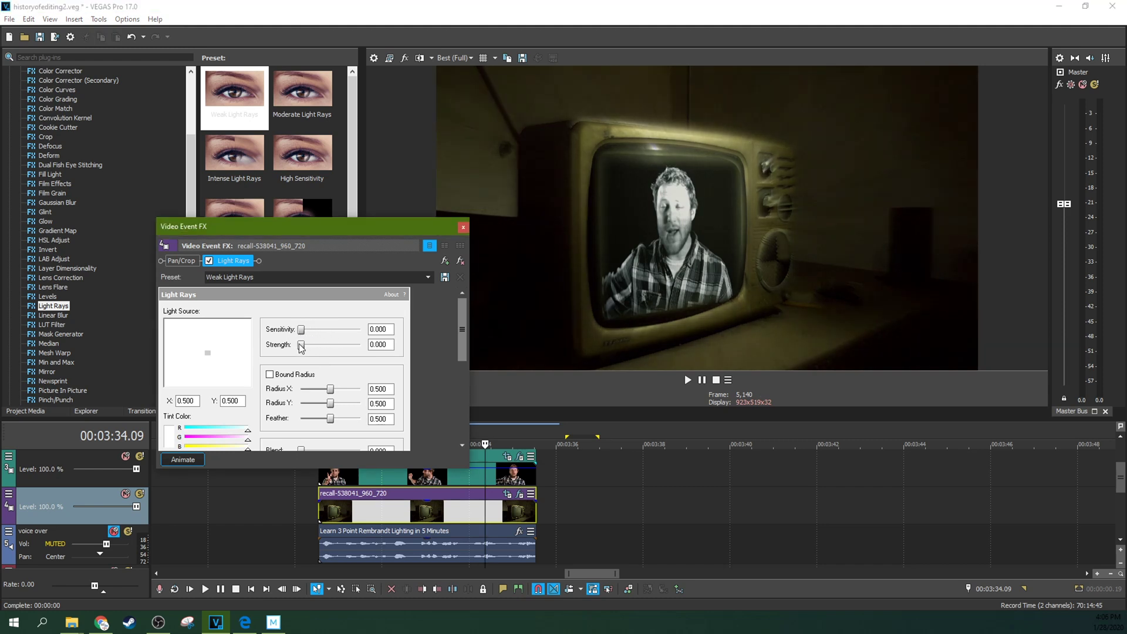
pyautogui.click(270, 375)
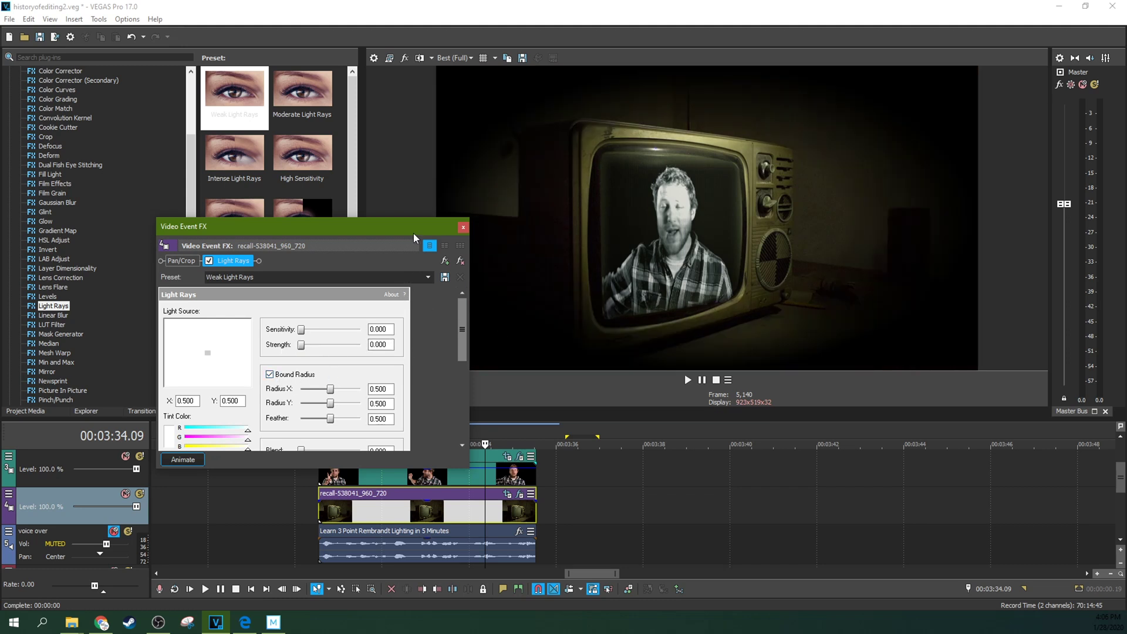
pyautogui.moveTo(413, 234); pyautogui.dragTo(374, 218)
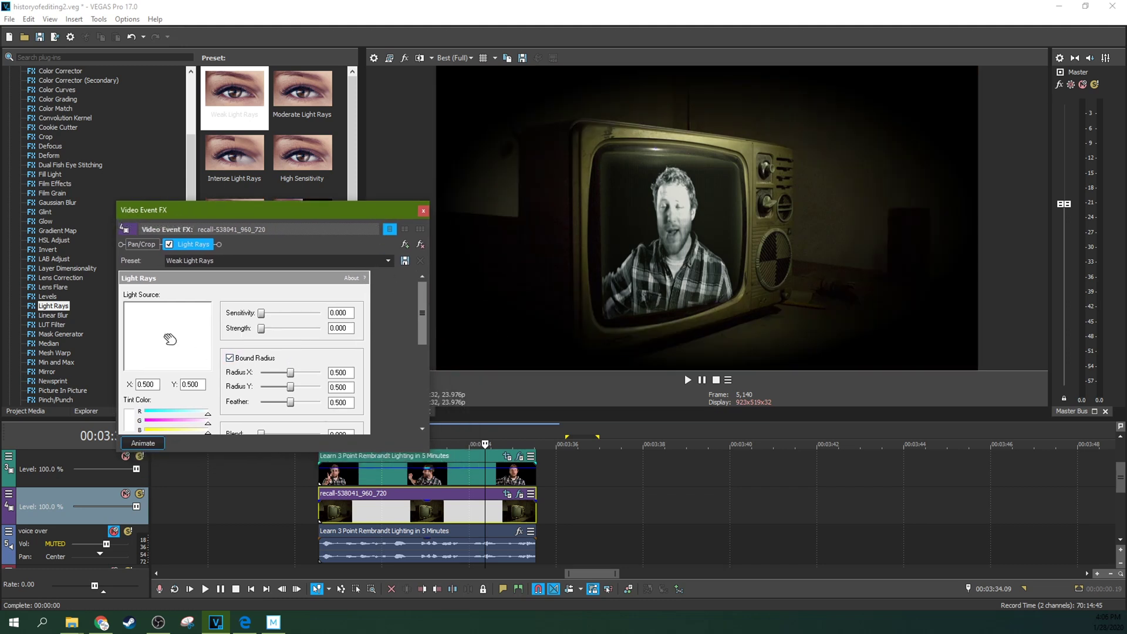
# Set Strength to 0 and move the light source lower-right to X 0.632, Y 0.750.
pyautogui.moveTo(170, 339); pyautogui.dragTo(180, 345)
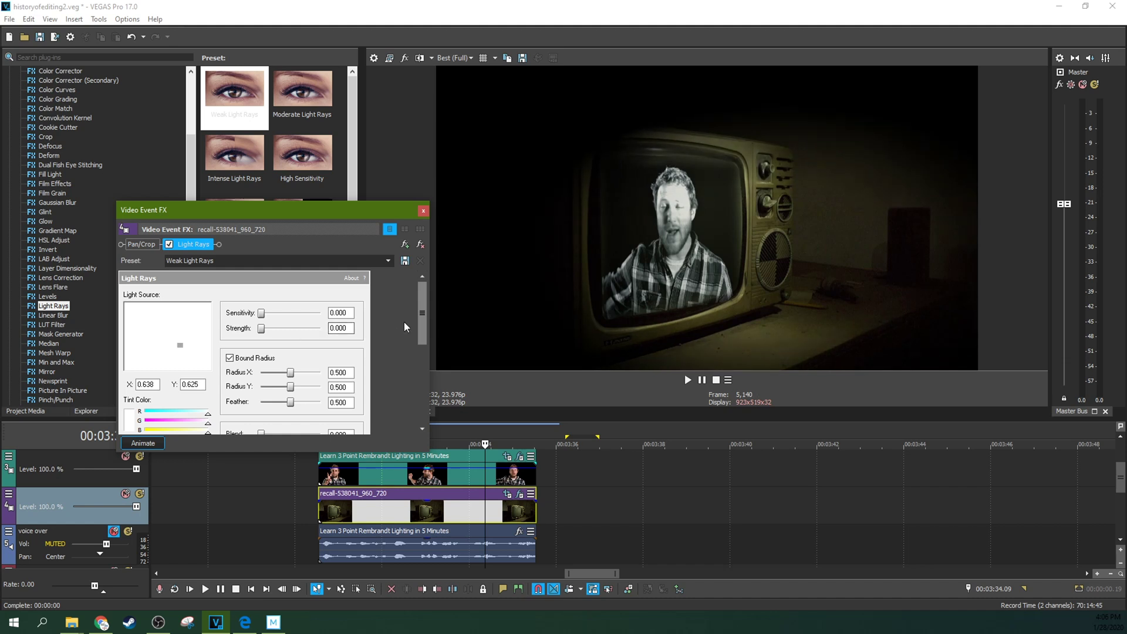
pyautogui.scroll(-1, 418, 320)
pyautogui.moveTo(290, 363); pyautogui.dragTo(337, 379)
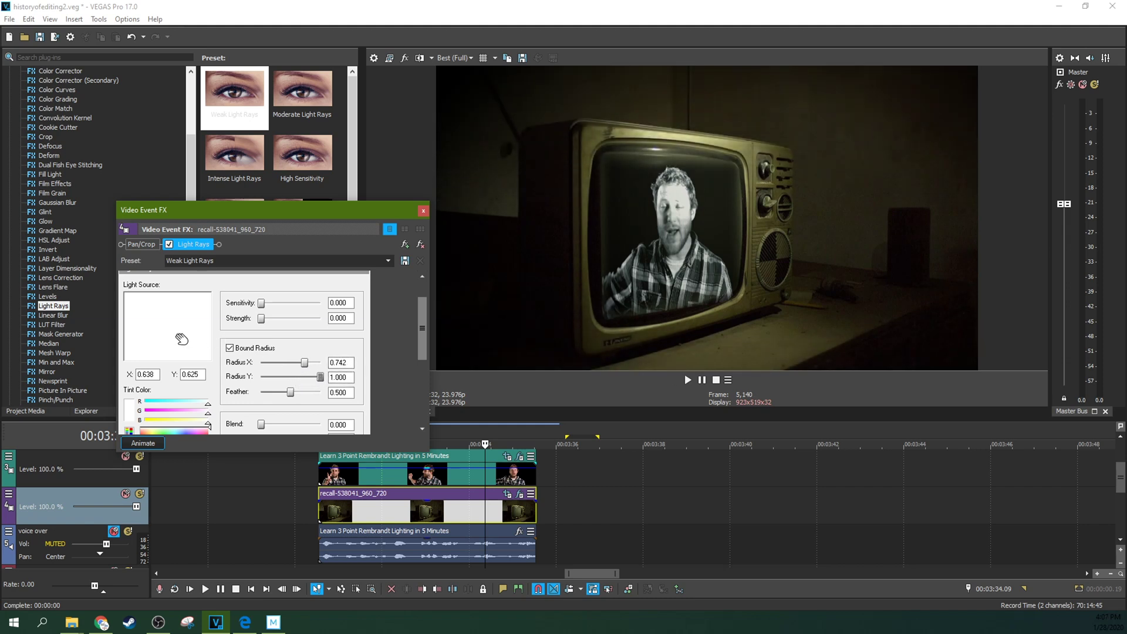
pyautogui.moveTo(181, 340); pyautogui.dragTo(189, 346)
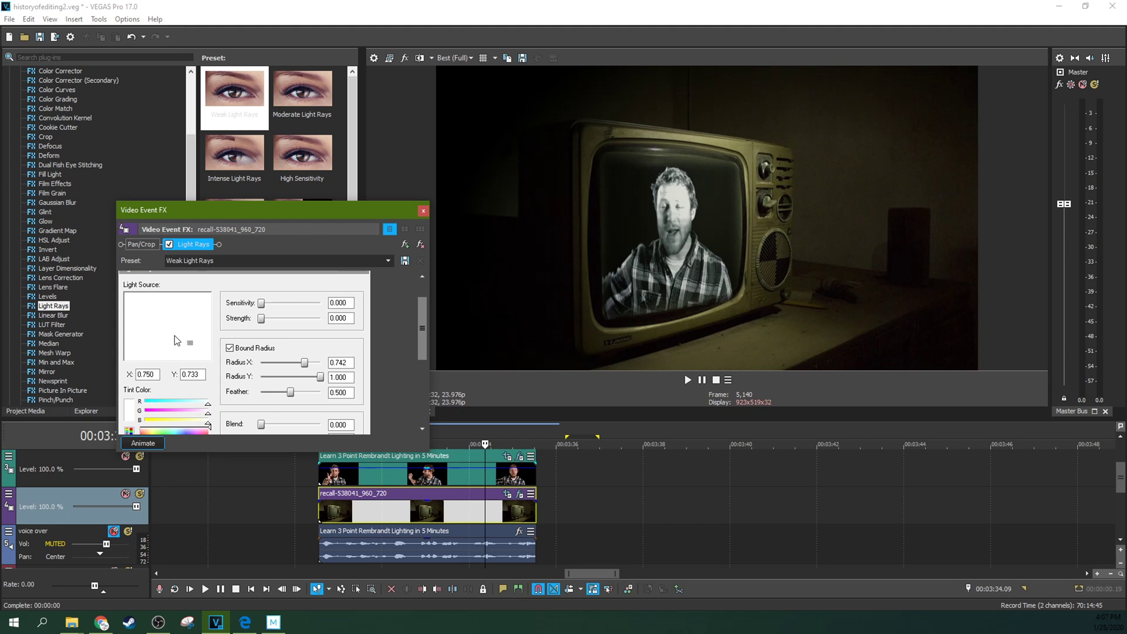
pyautogui.moveTo(194, 348); pyautogui.dragTo(181, 347)
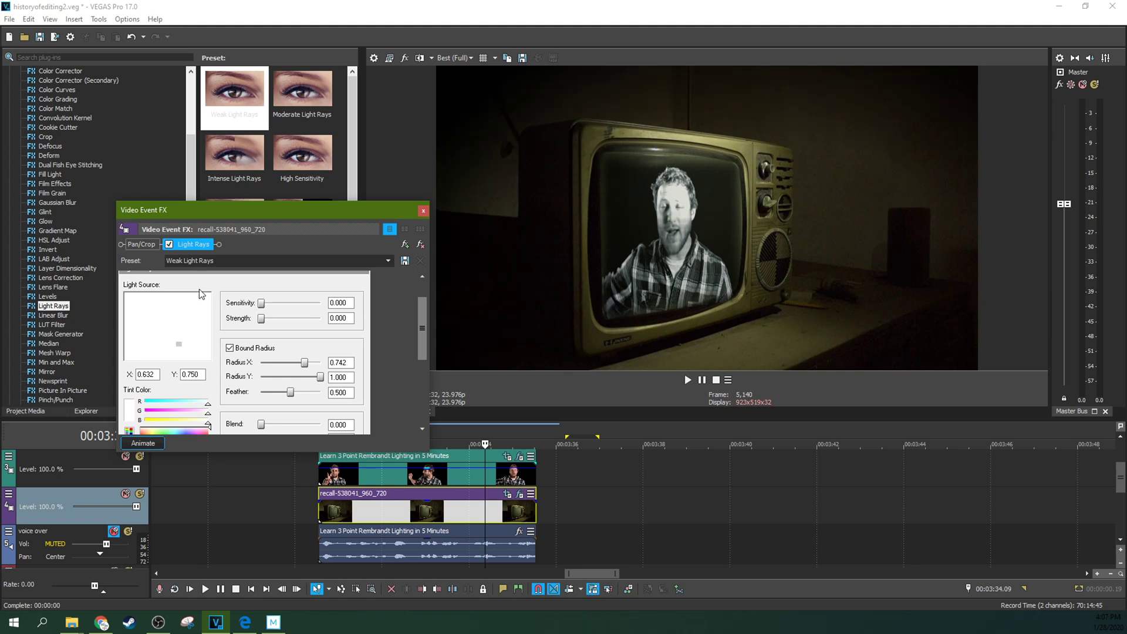
pyautogui.click(169, 245)
pyautogui.click(168, 245)
pyautogui.click(168, 245)
pyautogui.click(169, 244)
pyautogui.click(170, 245)
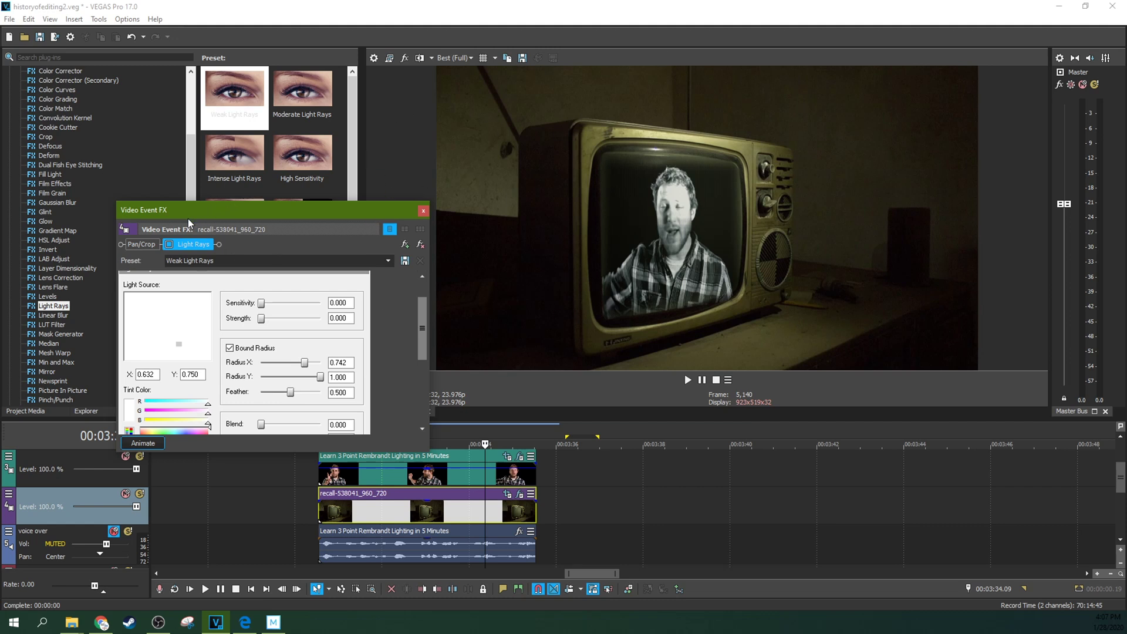
pyautogui.click(170, 245)
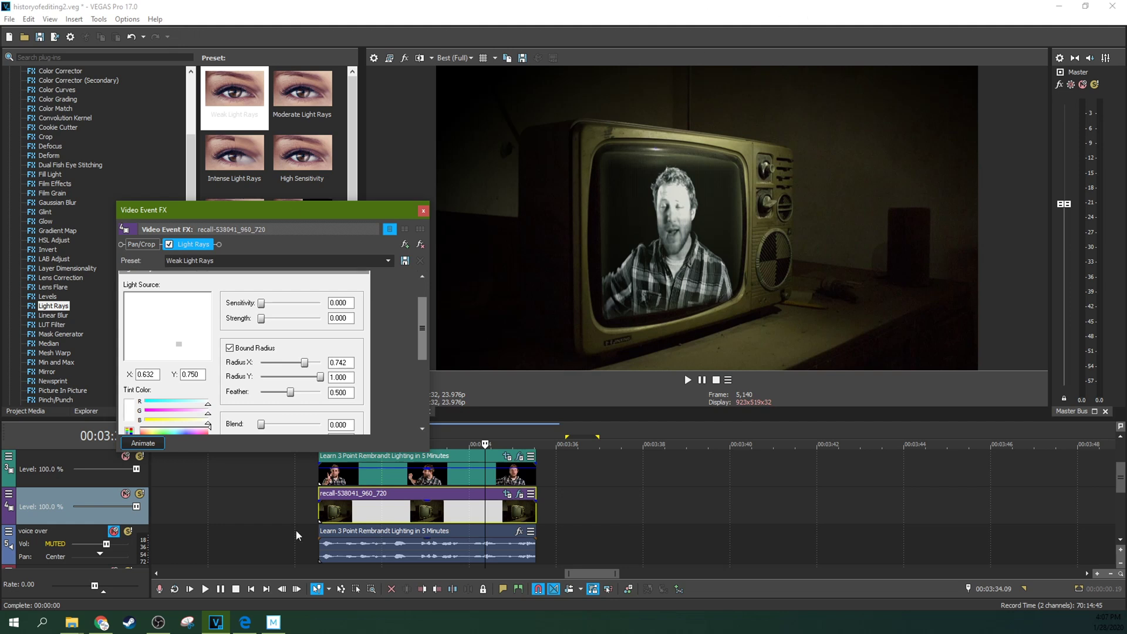
pyautogui.click(325, 518)
pyautogui.press('space')
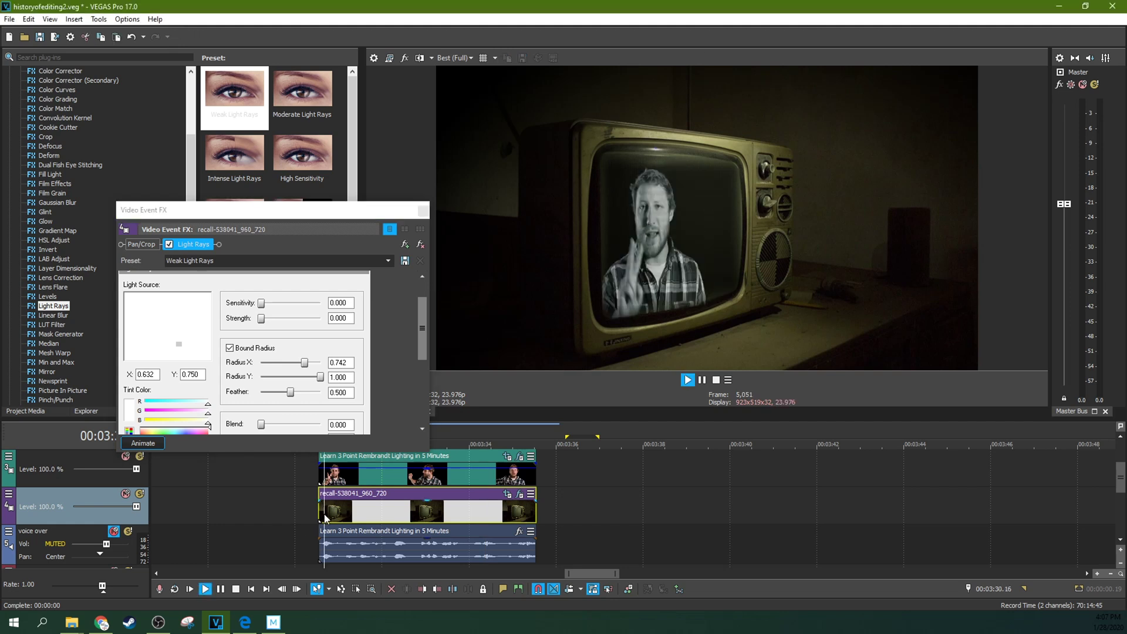
pyautogui.click(703, 385)
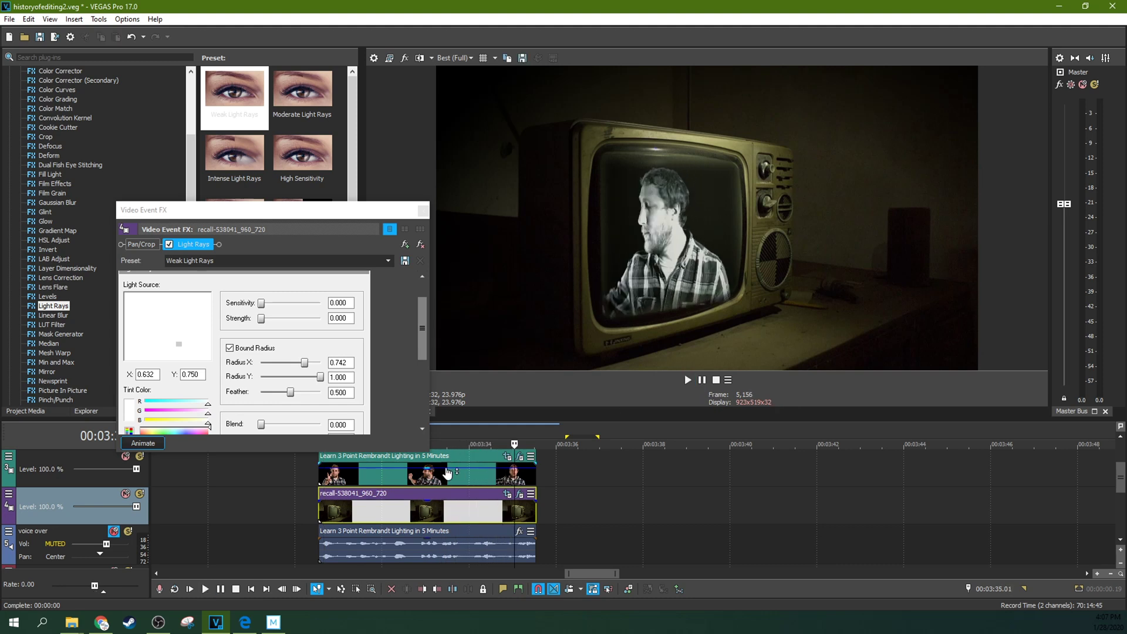
pyautogui.click(368, 508)
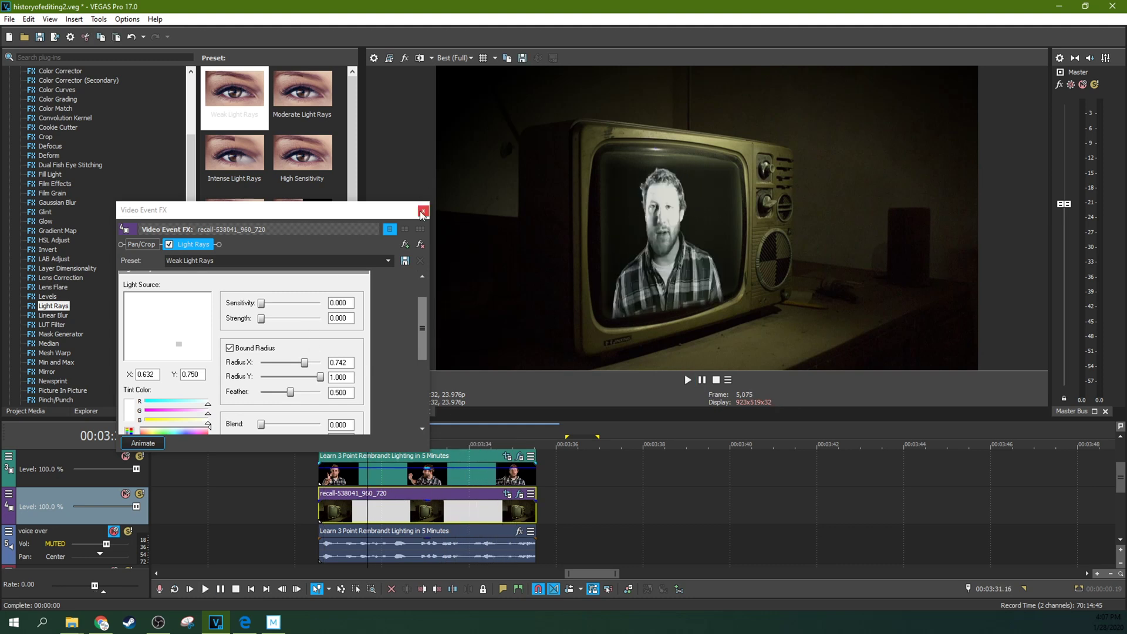
pyautogui.press('space')
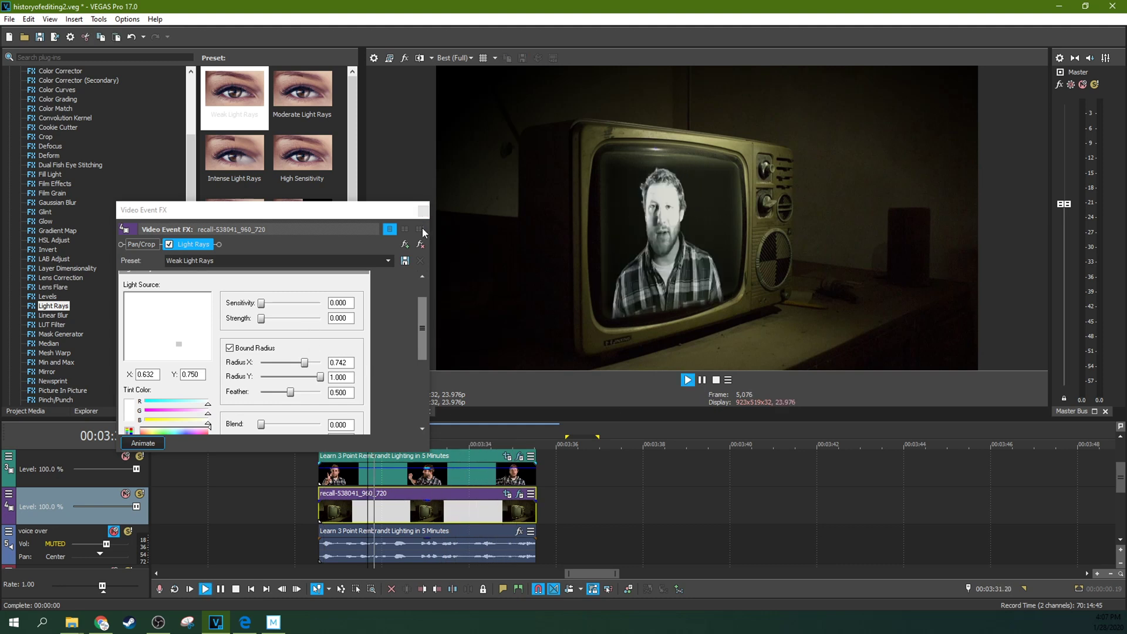
pyautogui.click(704, 382)
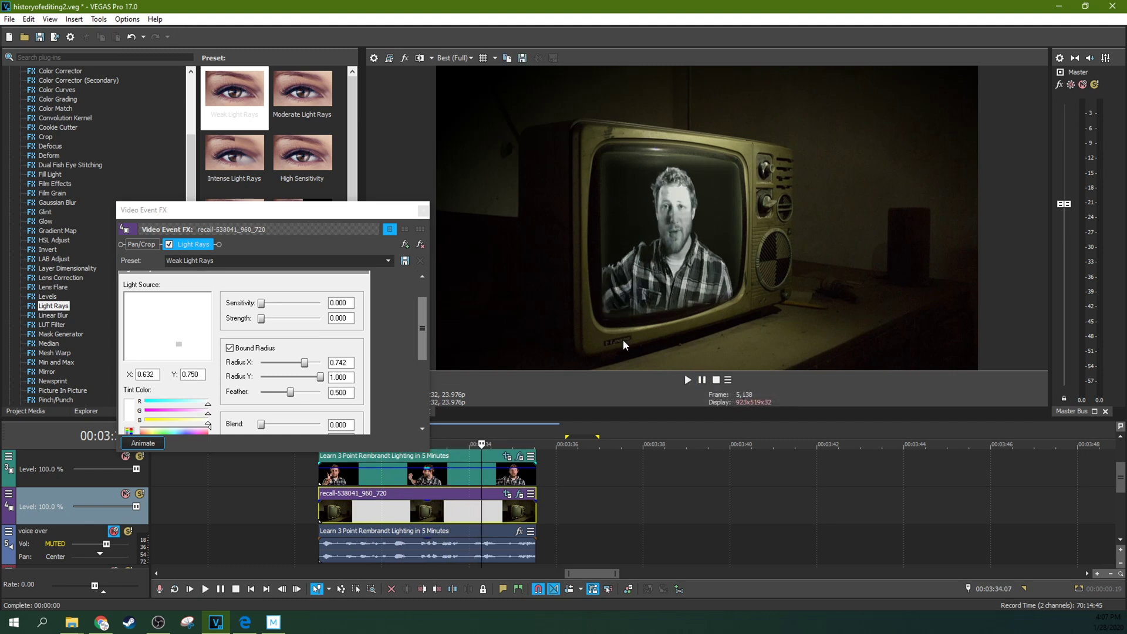
pyautogui.click(467, 480)
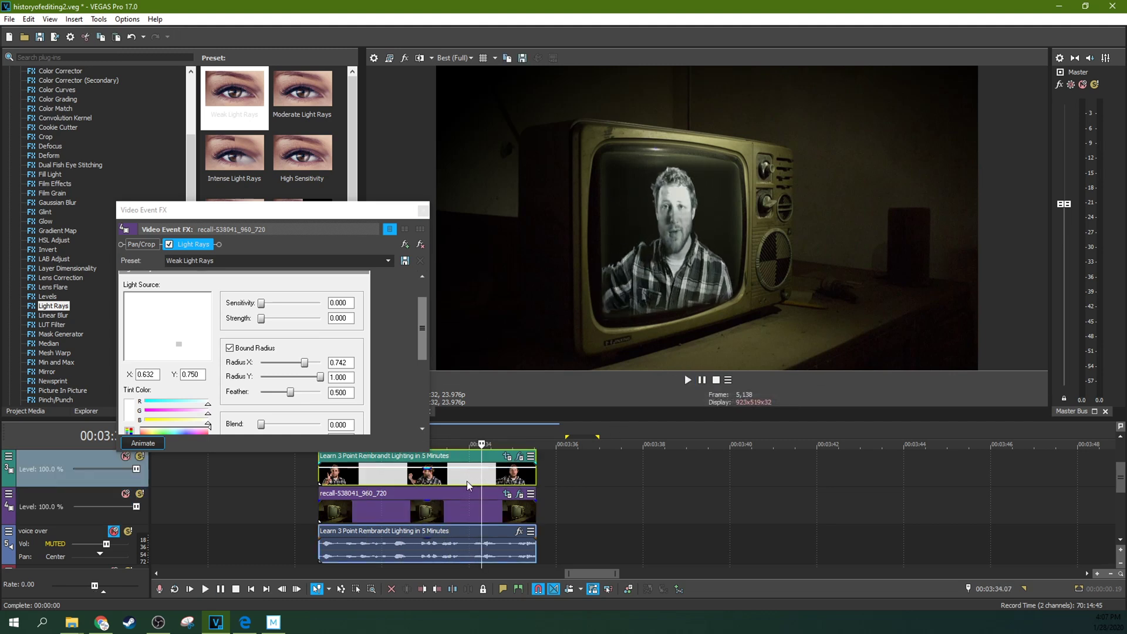
pyautogui.click(366, 510)
pyautogui.press('space')
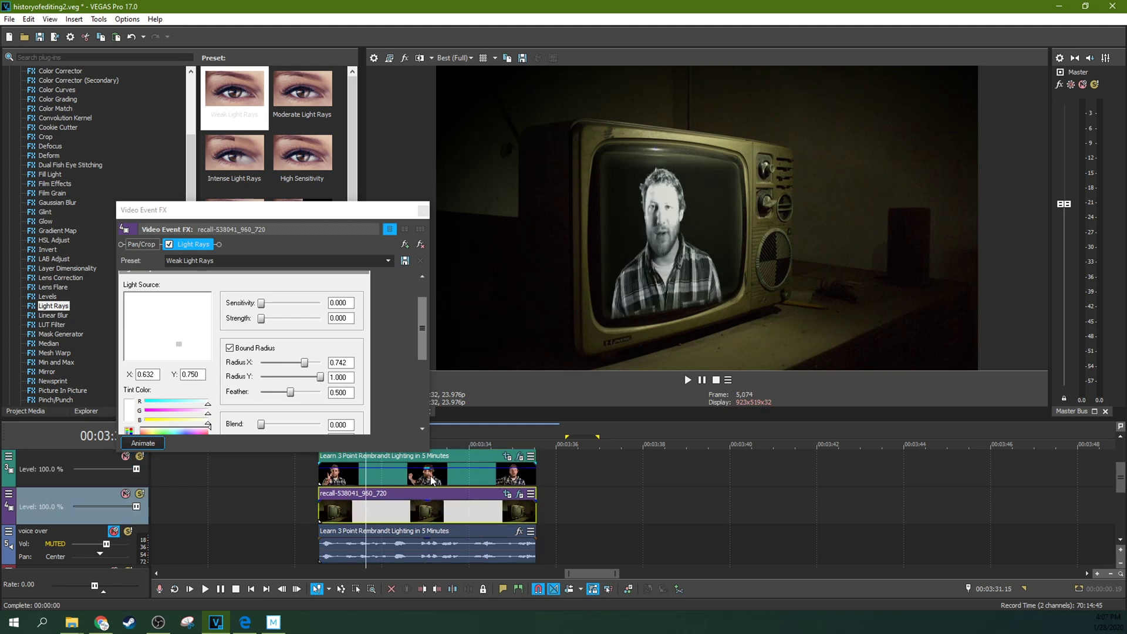
pyautogui.click(704, 381)
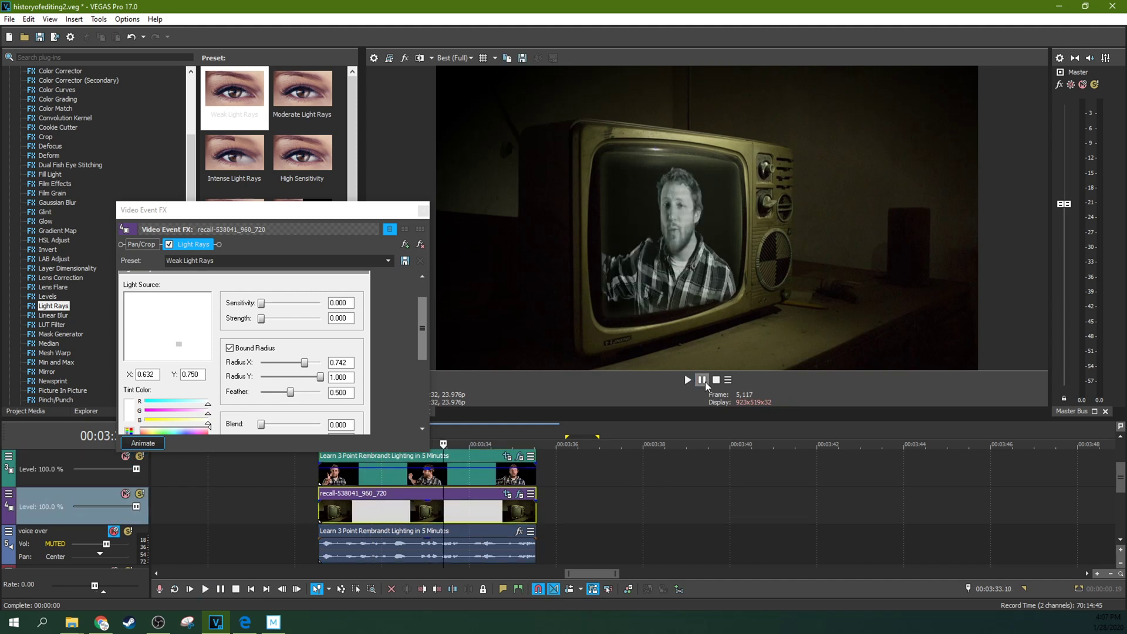